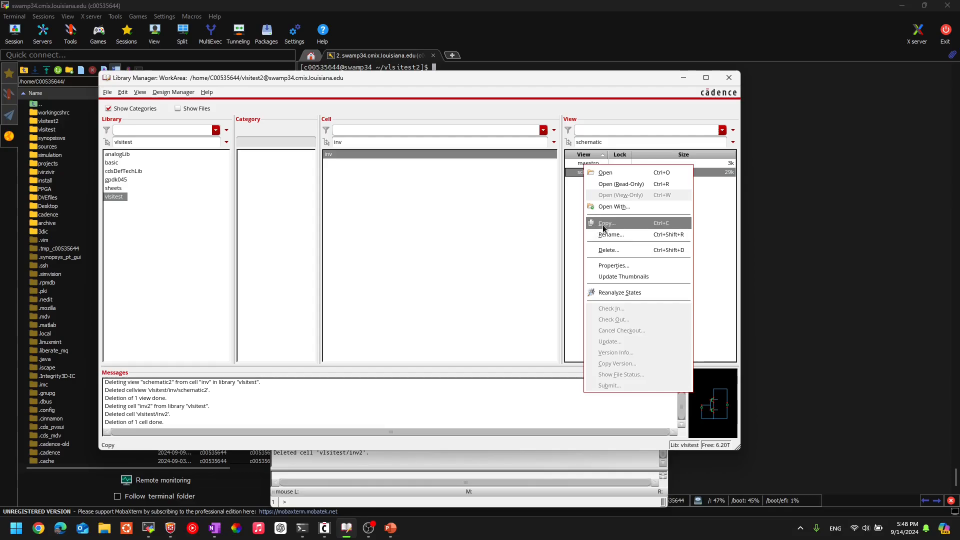
pyautogui.click(574, 173)
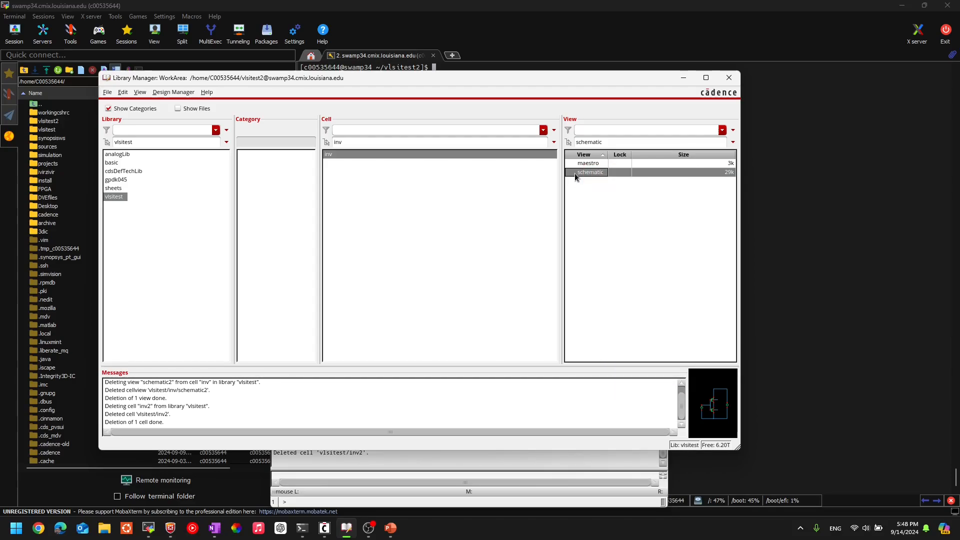
pyautogui.rightClick(581, 172)
pyautogui.click(558, 217)
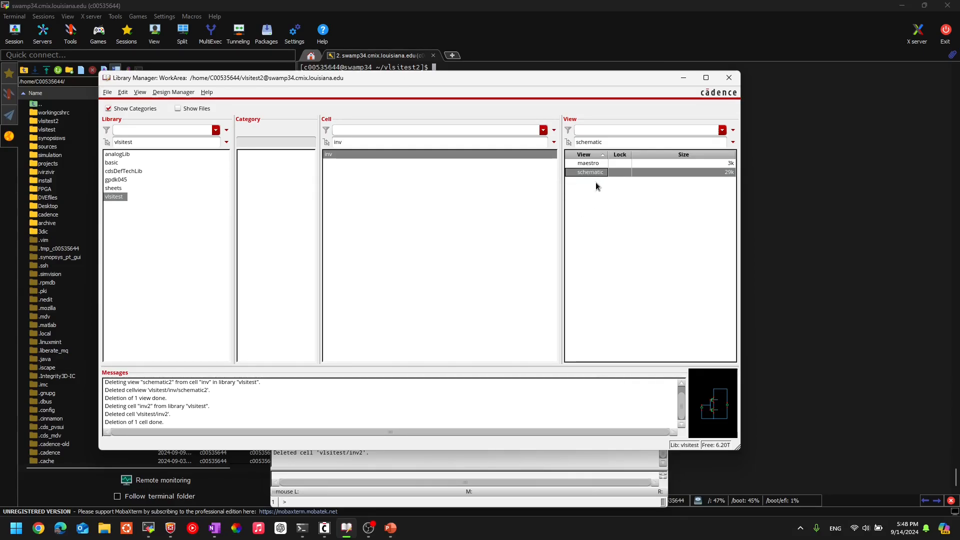
pyautogui.click(591, 163)
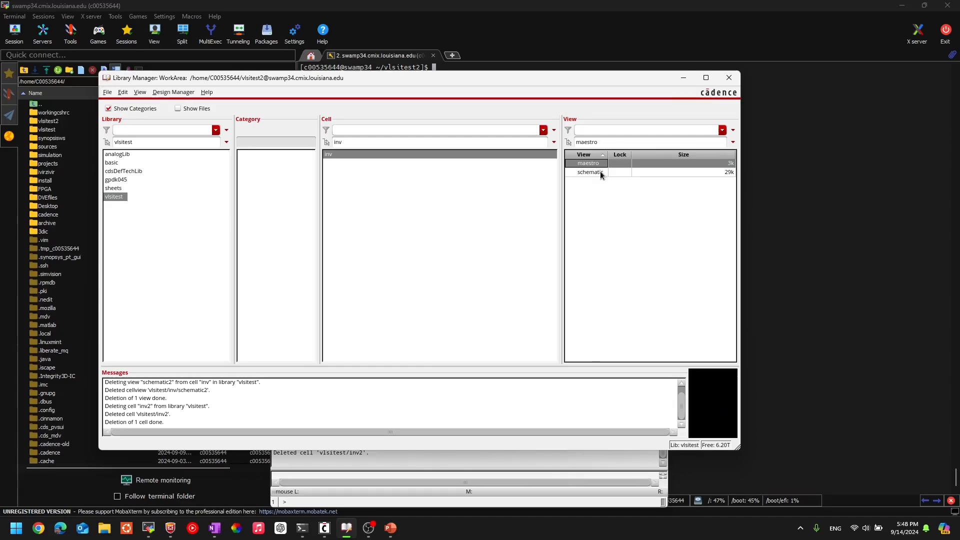
pyautogui.click(600, 172)
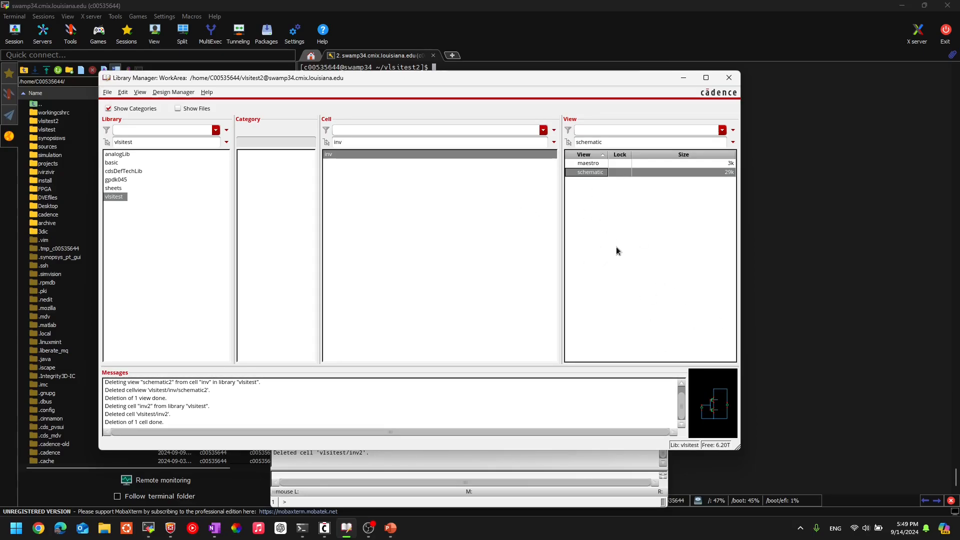
# Step: Copy the inv cell's schematic view within the vlsitest library as a new view named schematic_tran
pyautogui.rightClick(581, 174)
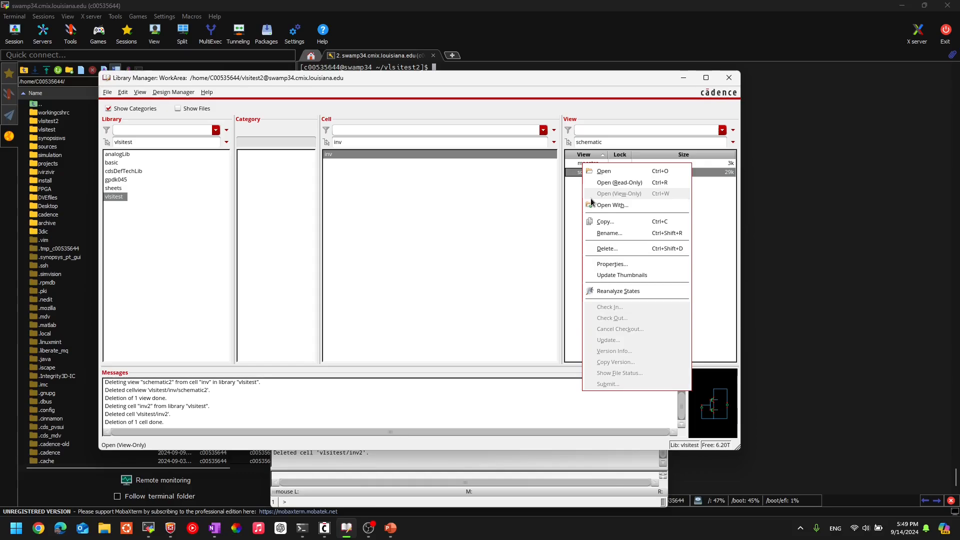
pyautogui.click(608, 221)
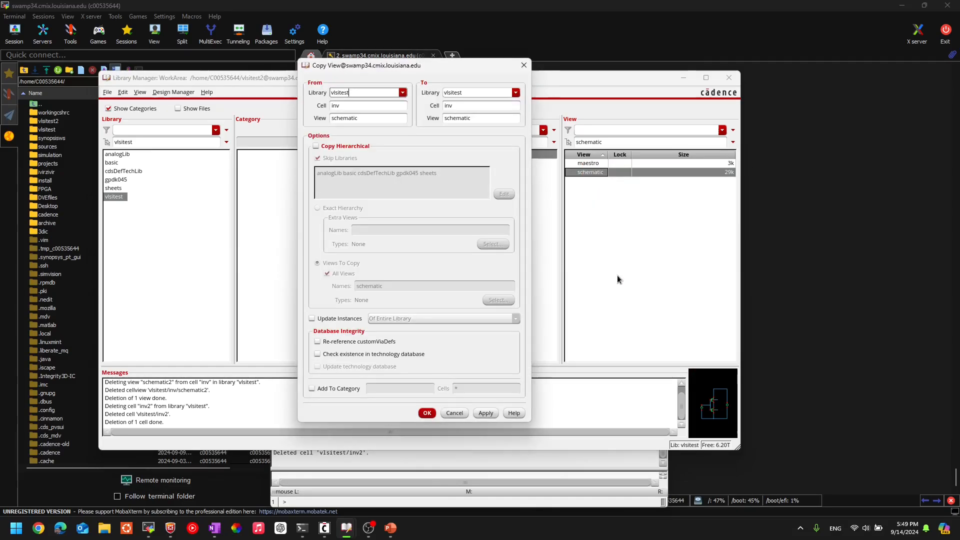
pyautogui.click(359, 118)
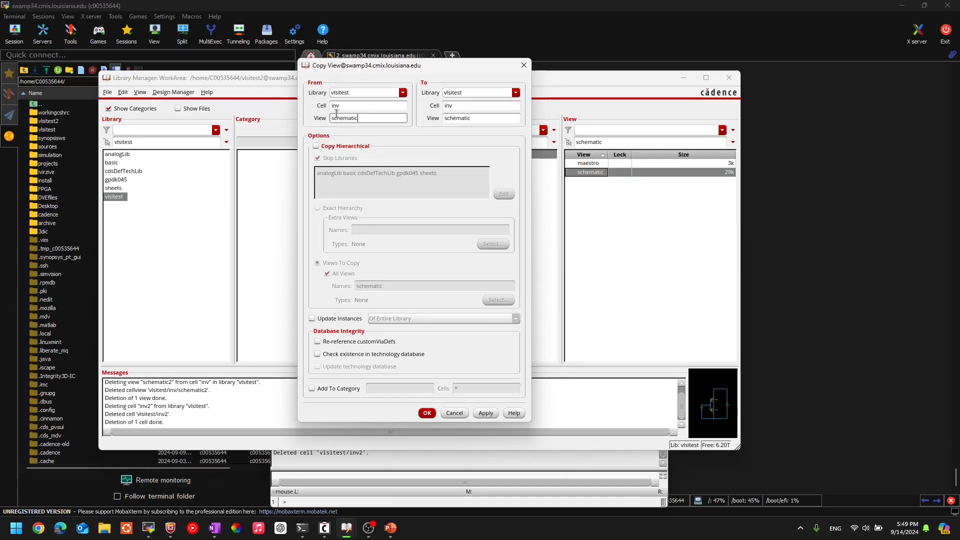
pyautogui.click(488, 119)
pyautogui.write('_tran')
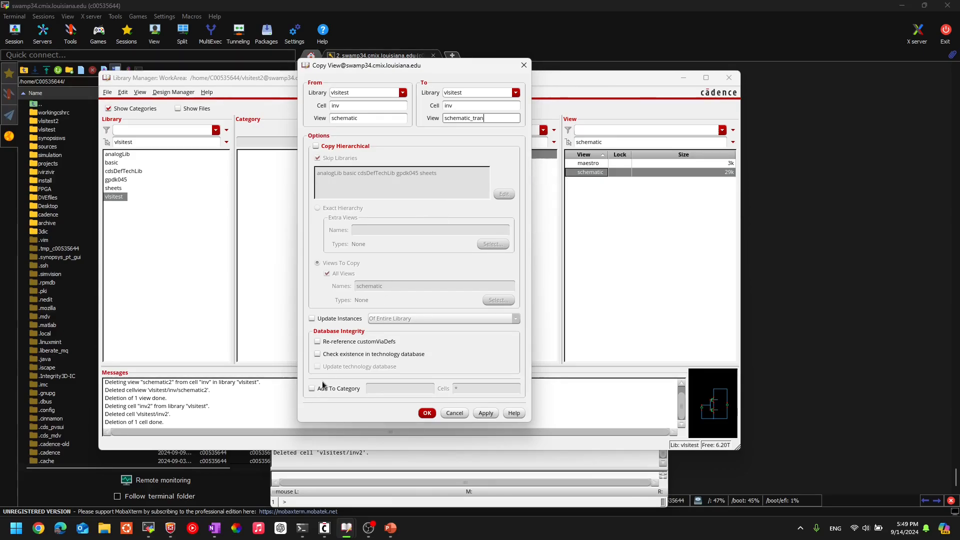
pyautogui.click(430, 416)
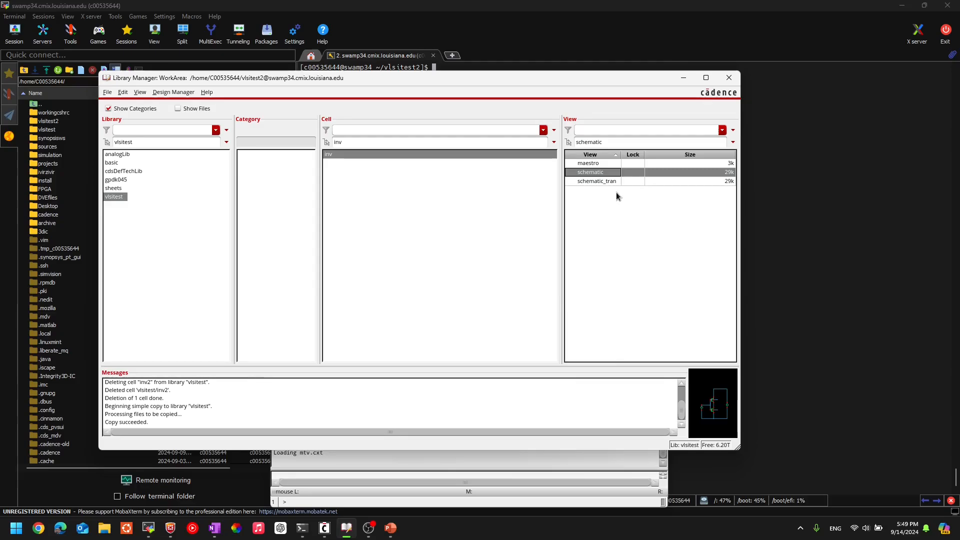
# Step: Open the schematic_tran view of inv for editing in a maximized window and fit the circuit to it
pyautogui.click(599, 183)
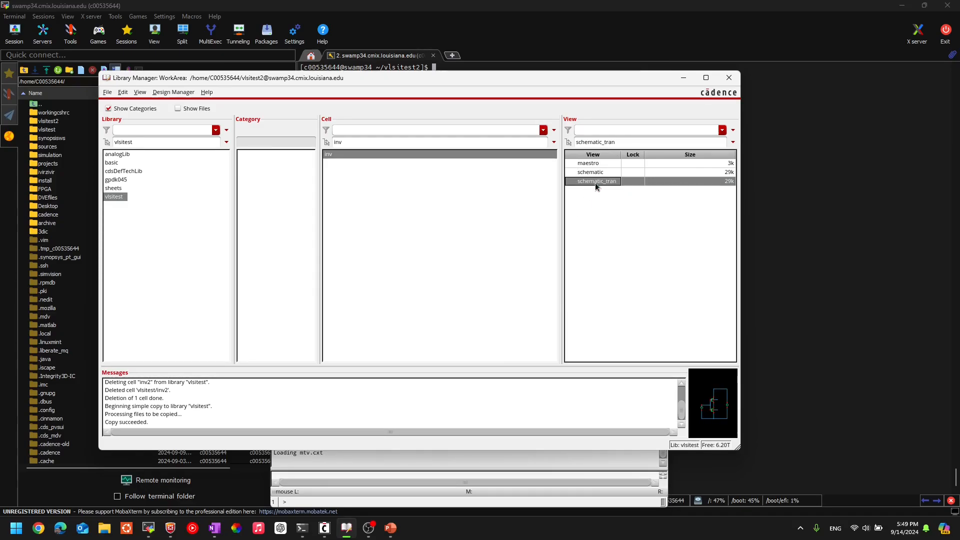
pyautogui.rightClick(595, 184)
pyautogui.click(616, 181)
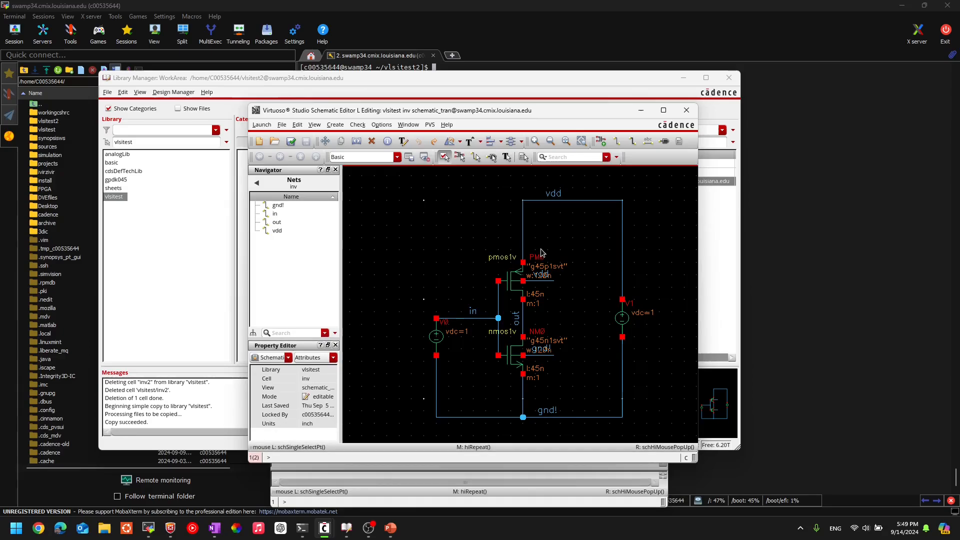
pyautogui.click(664, 110)
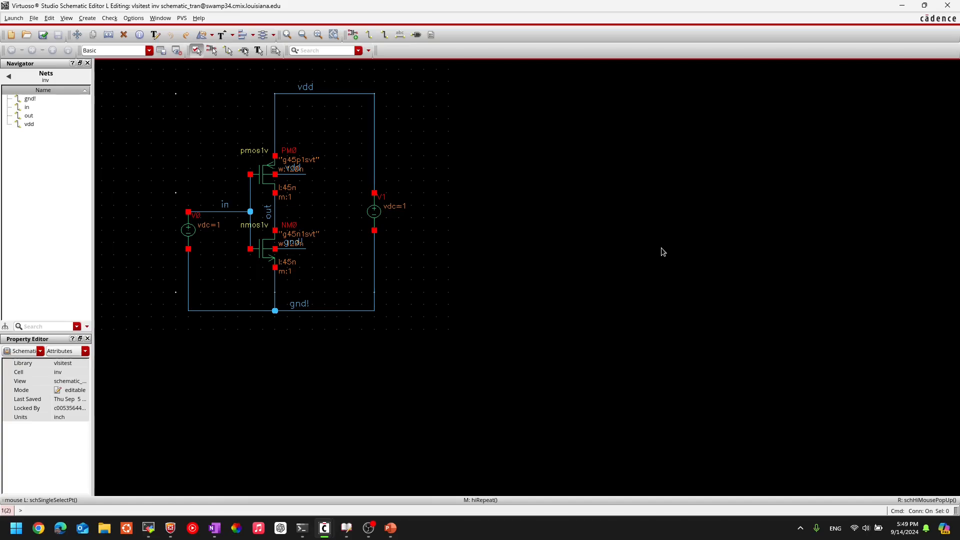
pyautogui.press('f')
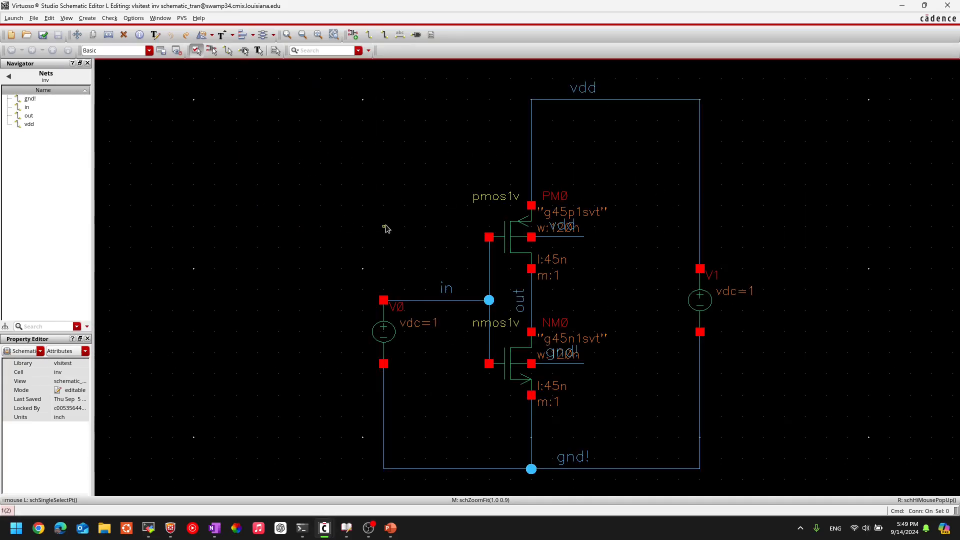
# Step: Delete the labelled vdd wire across the top of the circuit and the V1 source with its vertical wires
pyautogui.scroll(-1, 386, 228)
pyautogui.scroll(1, 386, 229)
pyautogui.scroll(-1, 386, 229)
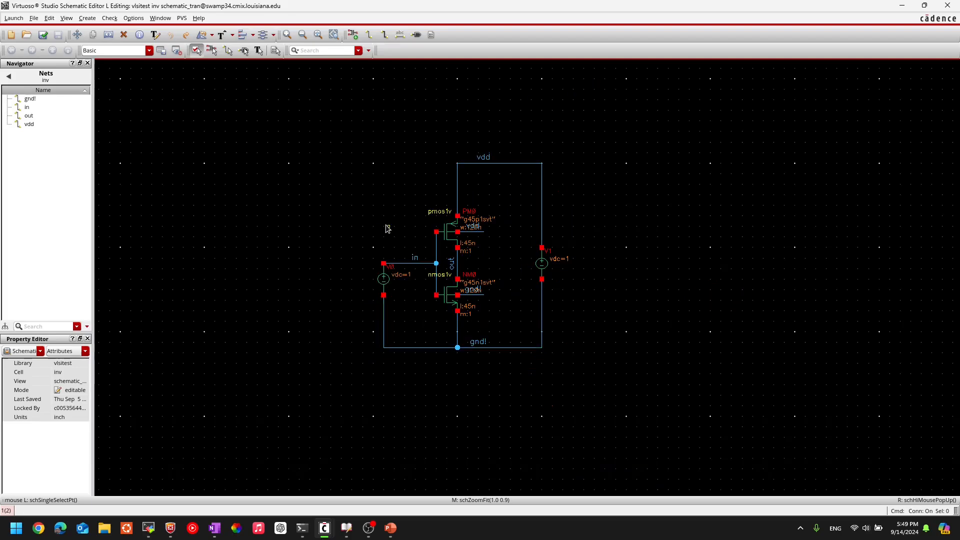
pyautogui.scroll(1, 388, 229)
pyautogui.moveTo(483, 78); pyautogui.dragTo(758, 155)
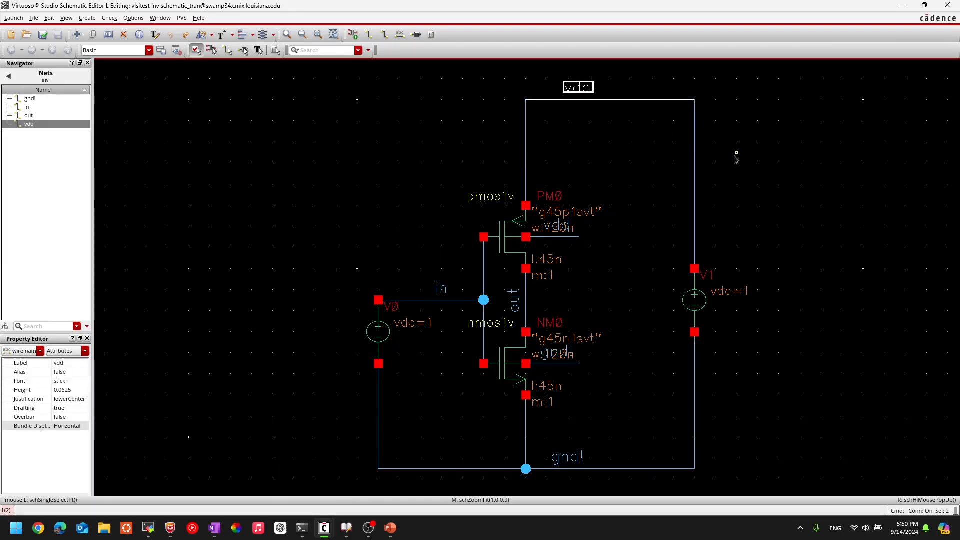
pyautogui.press('Delete')
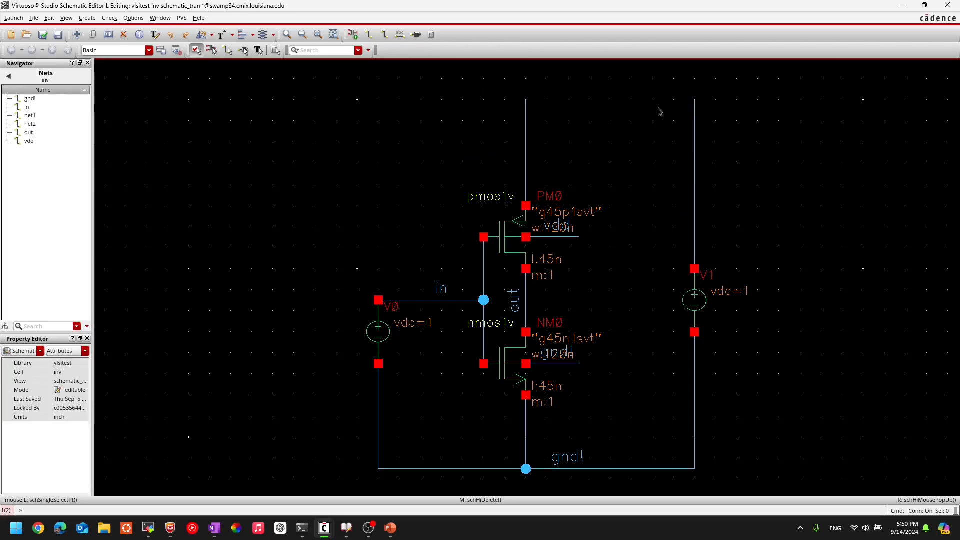
pyautogui.moveTo(663, 78); pyautogui.dragTo(726, 490)
pyautogui.press('Delete')
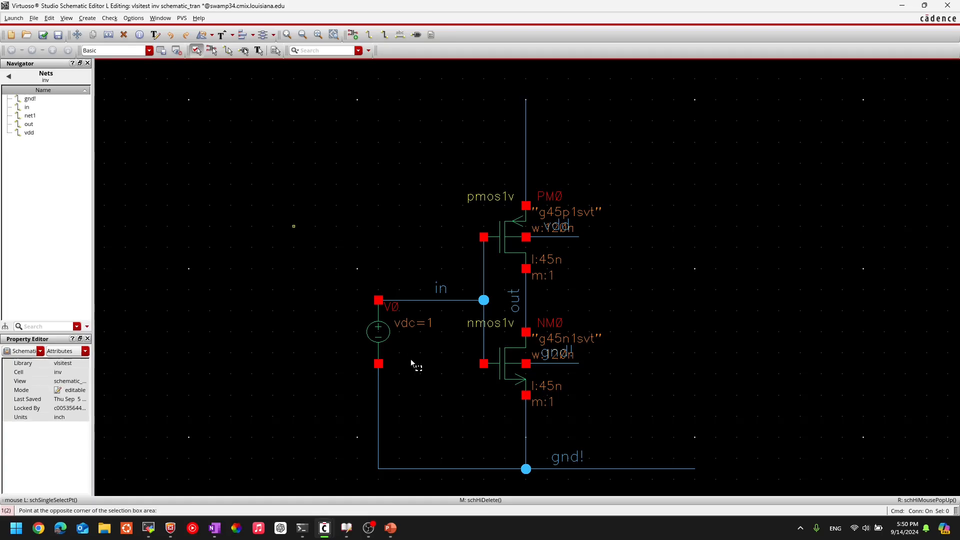
# Step: Delete the V0 input source with its lower wire, and the horizontal gnd! wire with its label
pyautogui.moveTo(411, 364); pyautogui.dragTo(414, 484)
pyautogui.press('Delete')
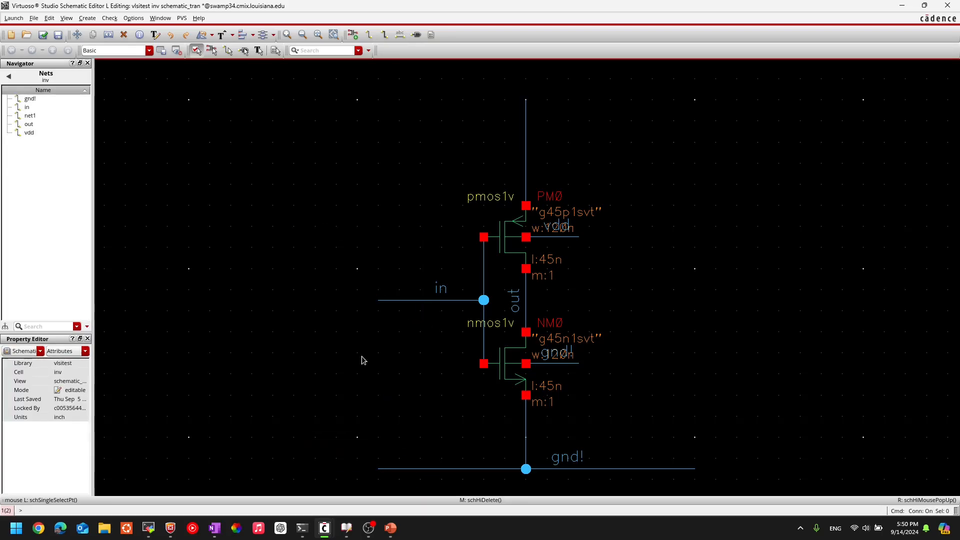
pyautogui.moveTo(350, 447); pyautogui.dragTo(770, 470)
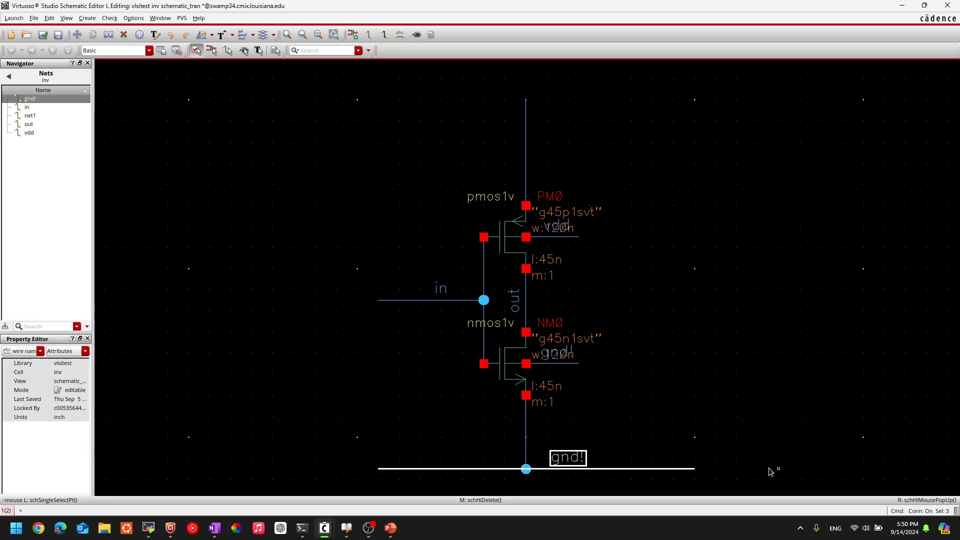
pyautogui.press('Delete')
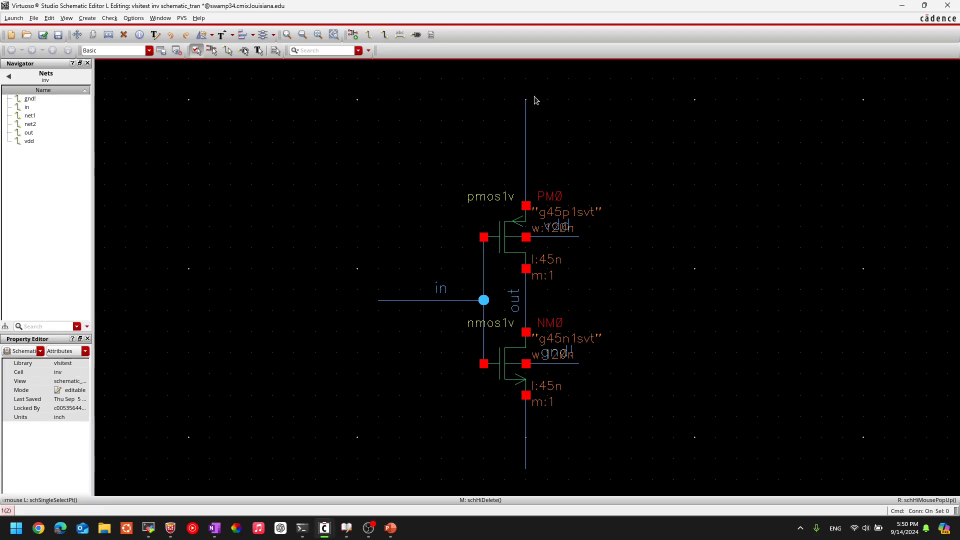
# Step: Add rotated wire names vdd to the wire above the PMOS and gnd! to the wire below the NMOS
pyautogui.moveTo(662, 214); pyautogui.dragTo(658, 195, button='middle')
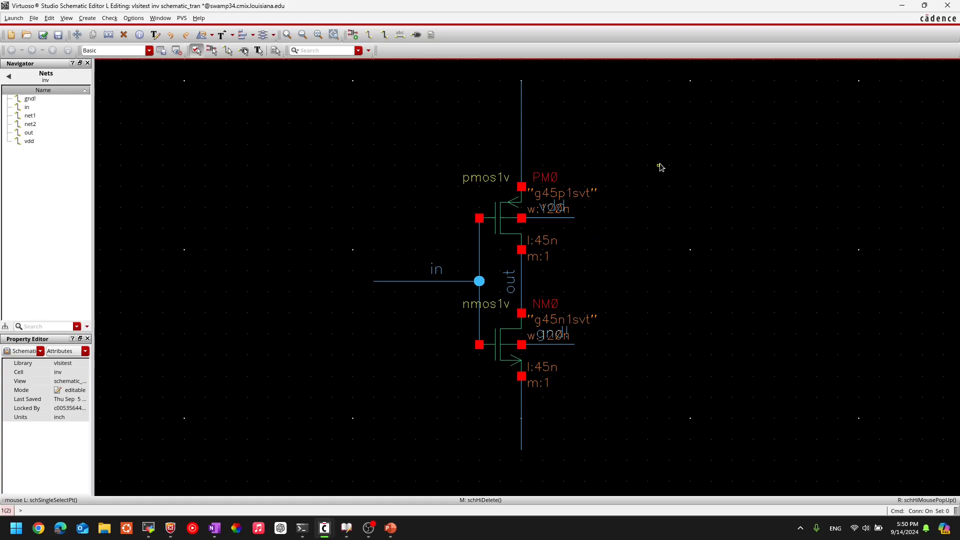
pyautogui.press('l')
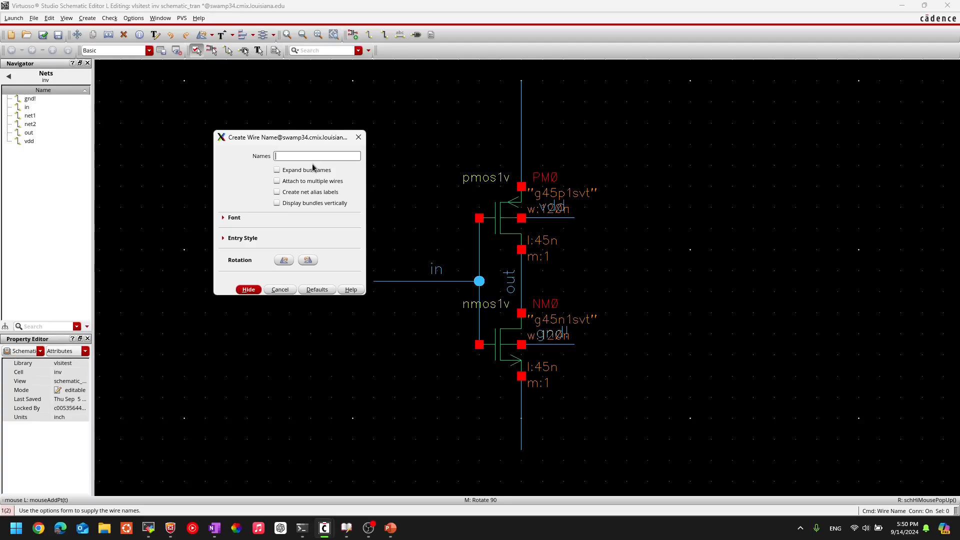
pyautogui.write('vdd gnd!')
pyautogui.click(248, 289)
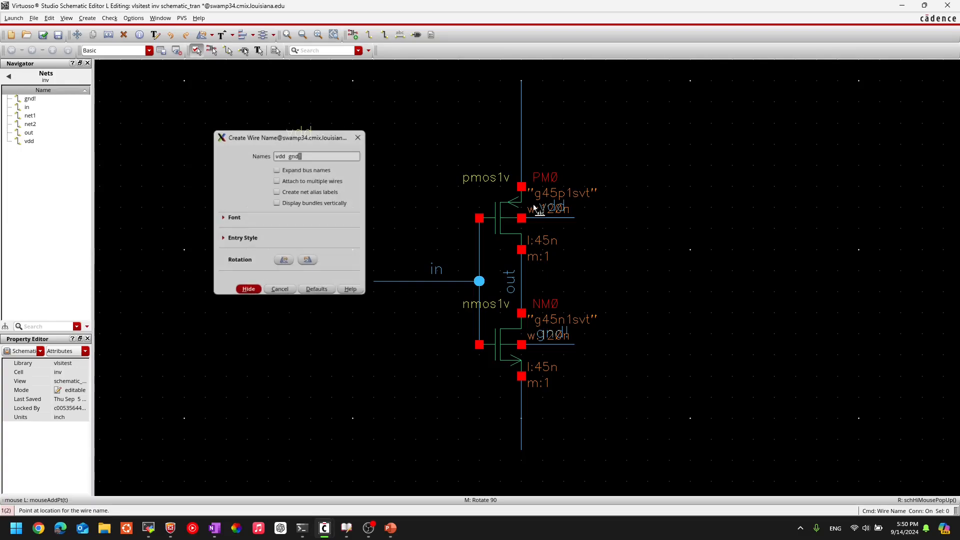
pyautogui.middleClick(529, 125)
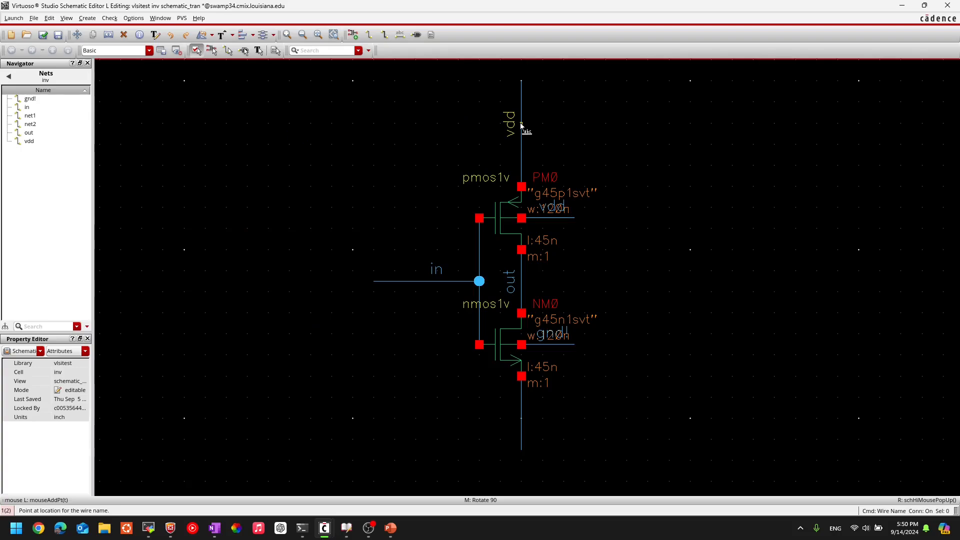
pyautogui.click(525, 129)
pyautogui.click(524, 416)
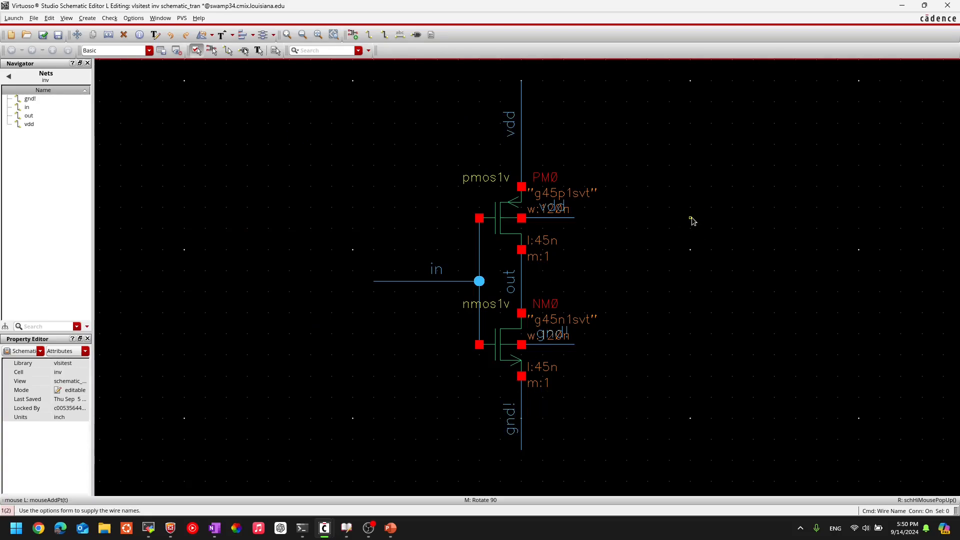
pyautogui.press('Escape')
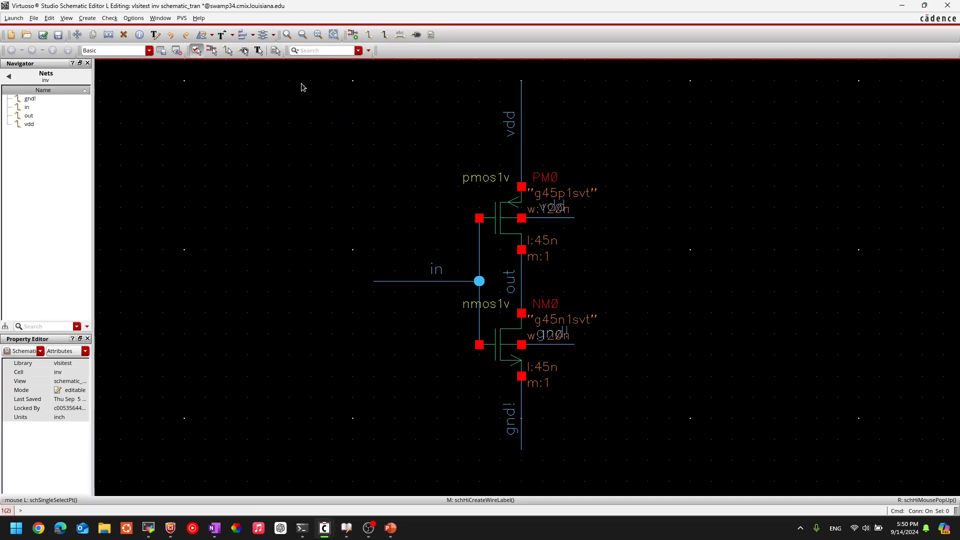
# Step: Place a vpulse symbol from analogLib in the empty area beside the inverter's input wire
pyautogui.press('i')
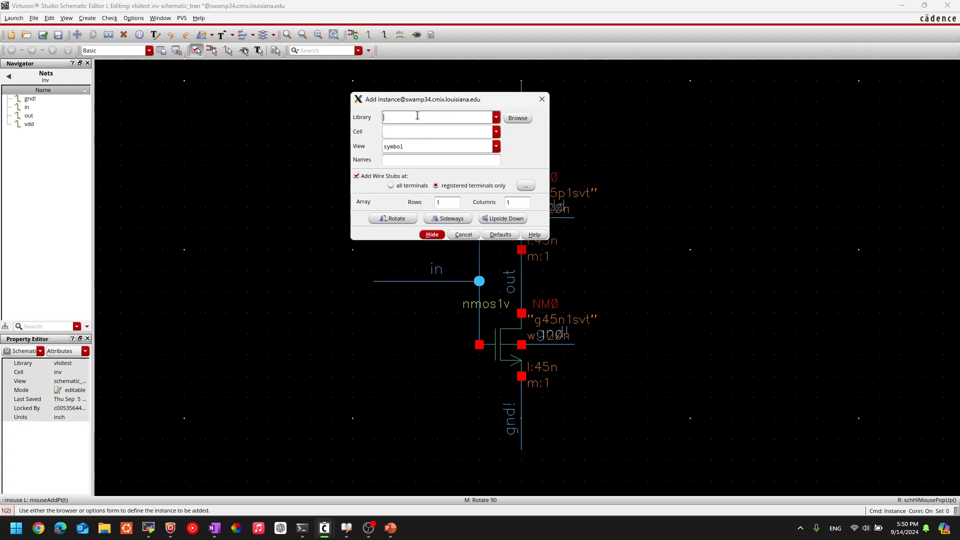
pyautogui.write('gp')
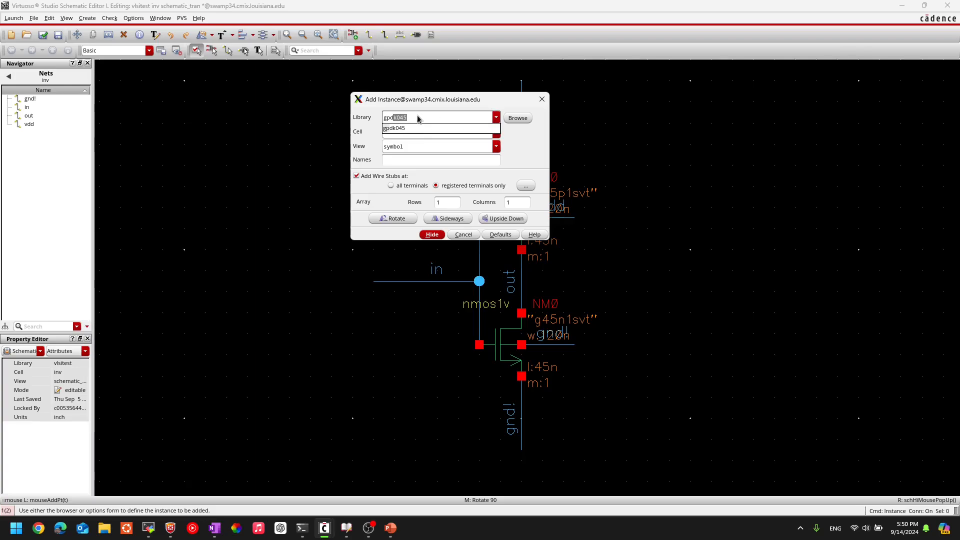
pyautogui.write('d')
pyautogui.click(418, 118)
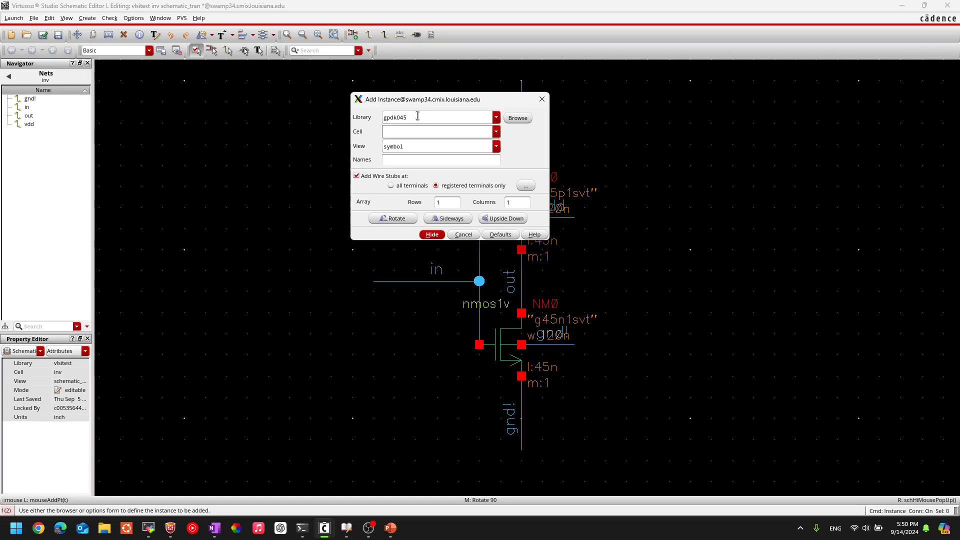
pyautogui.doubleClick(417, 117)
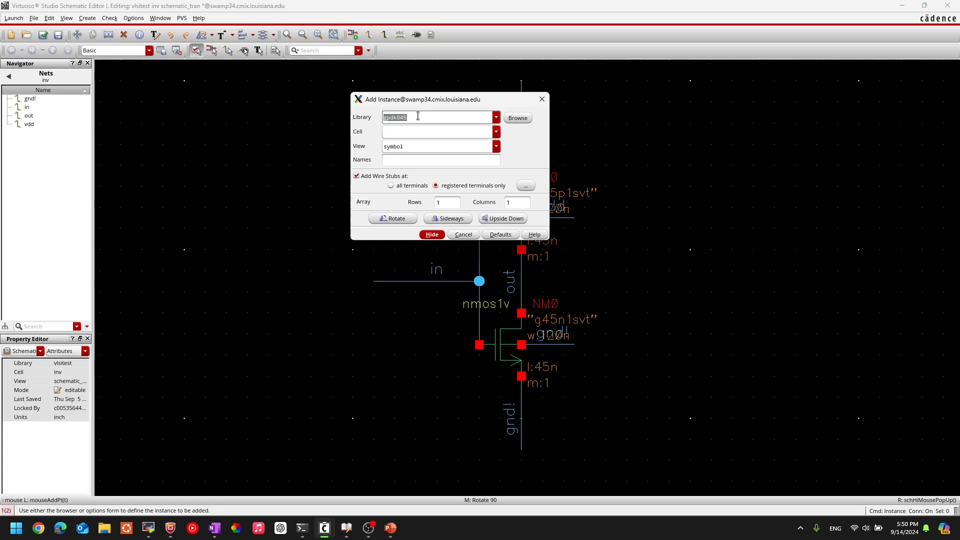
pyautogui.write('analogLib')
pyautogui.press('Tab')
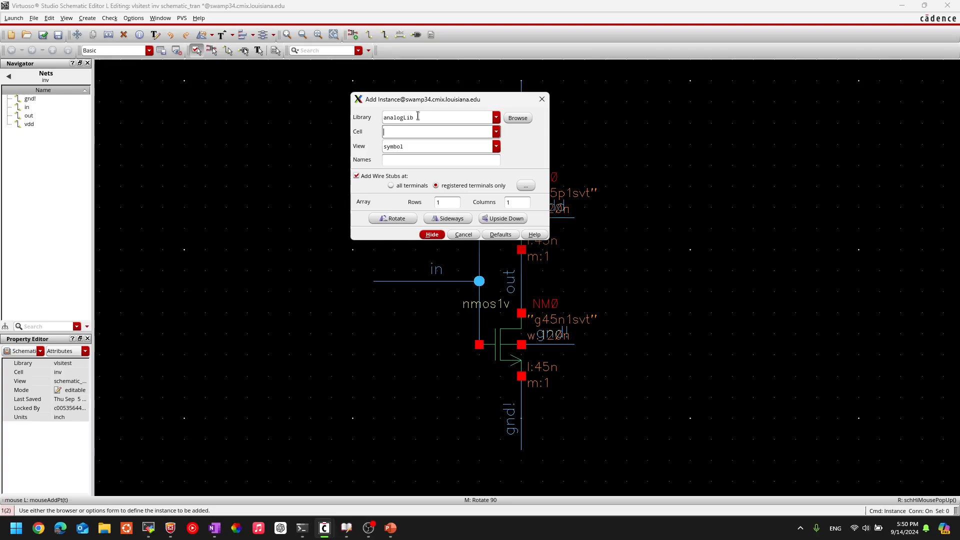
pyautogui.write('vp')
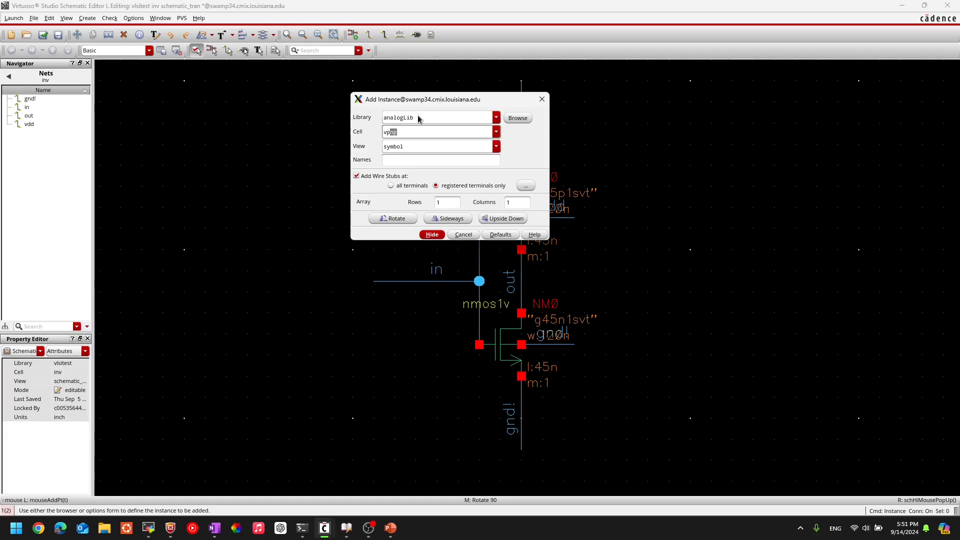
pyautogui.write('ulse')
pyautogui.press('Tab')
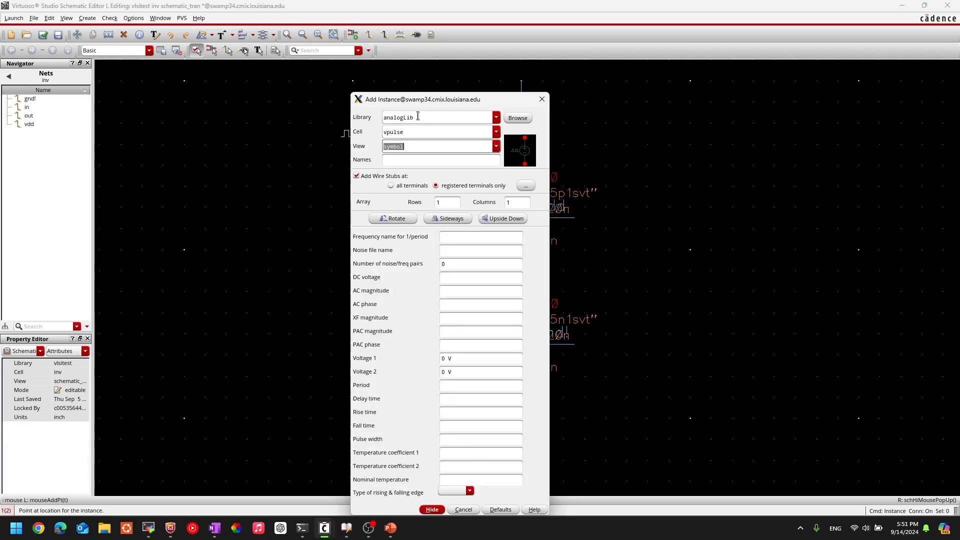
pyautogui.click(279, 218)
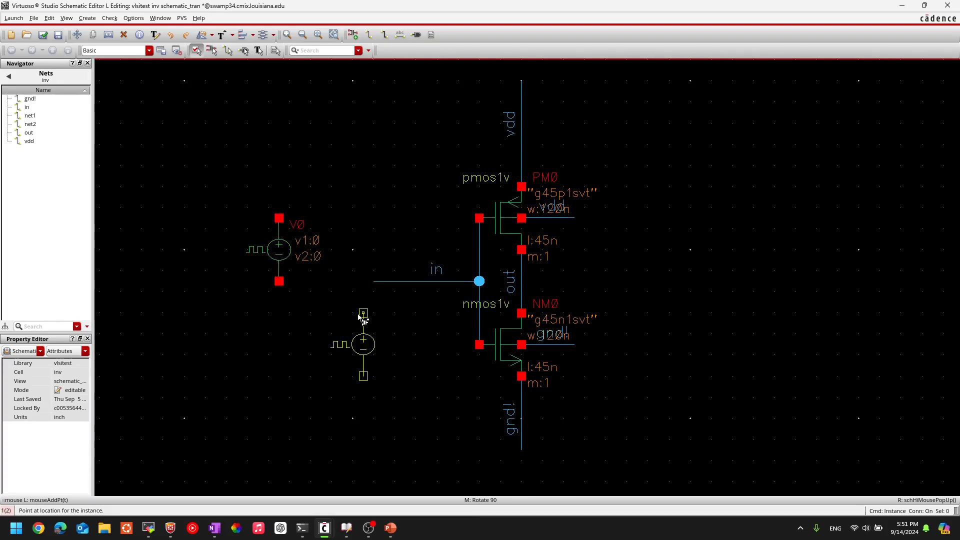
# Step: Place a vdc symbol from analogLib beside the pulse source, and move the pulse source V0 to the left of V1
pyautogui.doubleClick(413, 133)
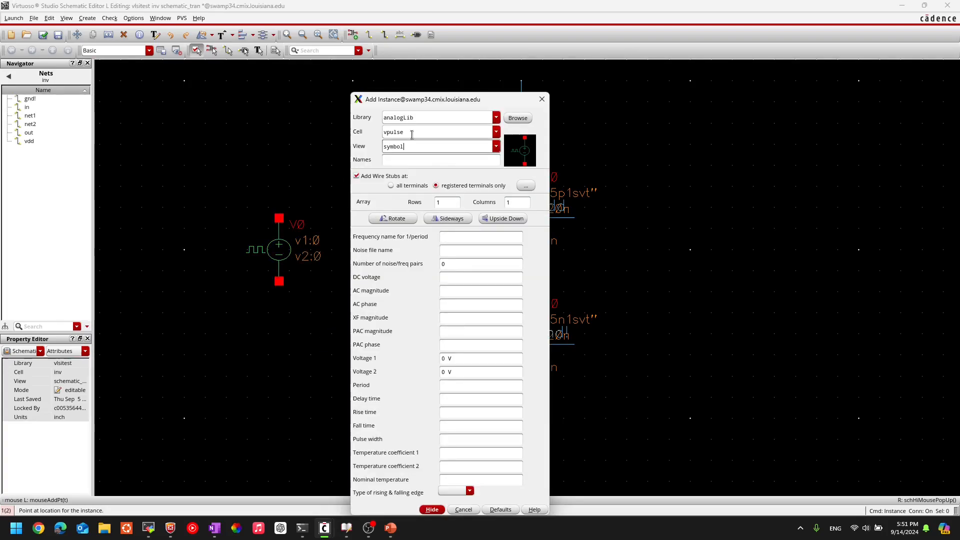
pyautogui.write('v')
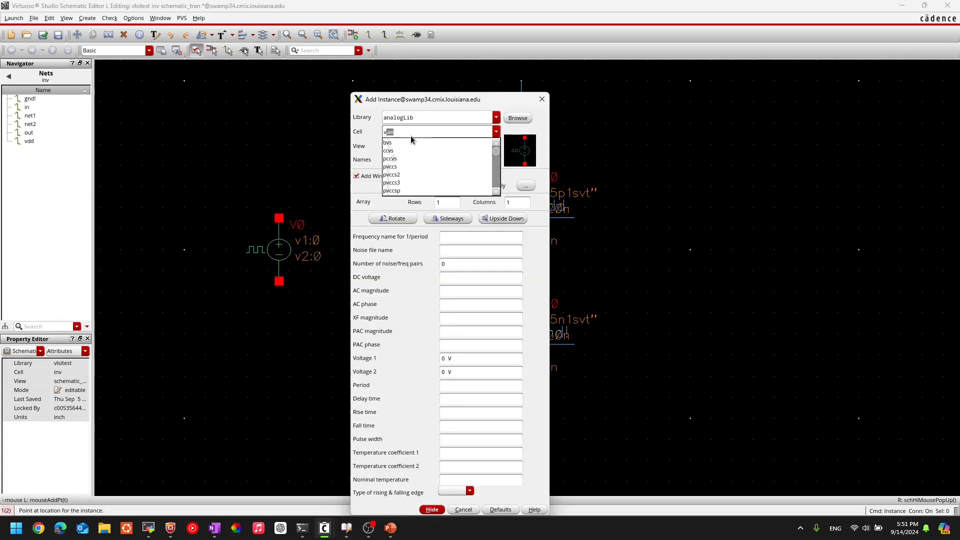
pyautogui.write('dc')
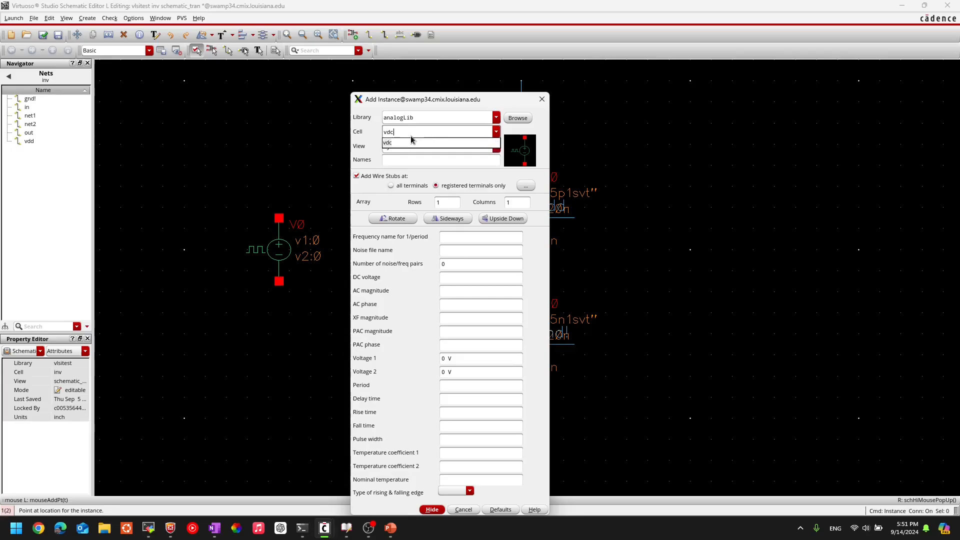
pyautogui.press('Tab')
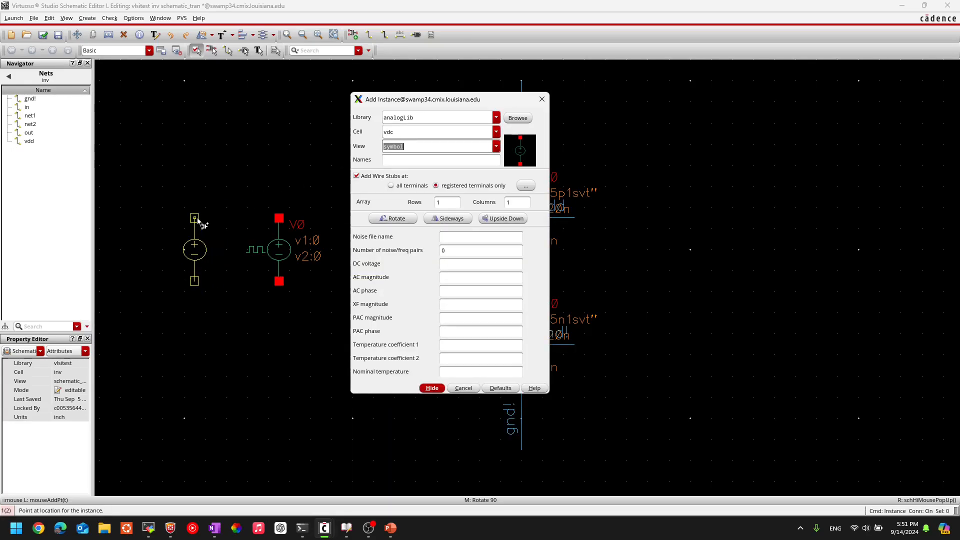
pyautogui.click(195, 218)
pyautogui.press('Escape')
pyautogui.moveTo(287, 329); pyautogui.dragTo(415, 291, button='middle')
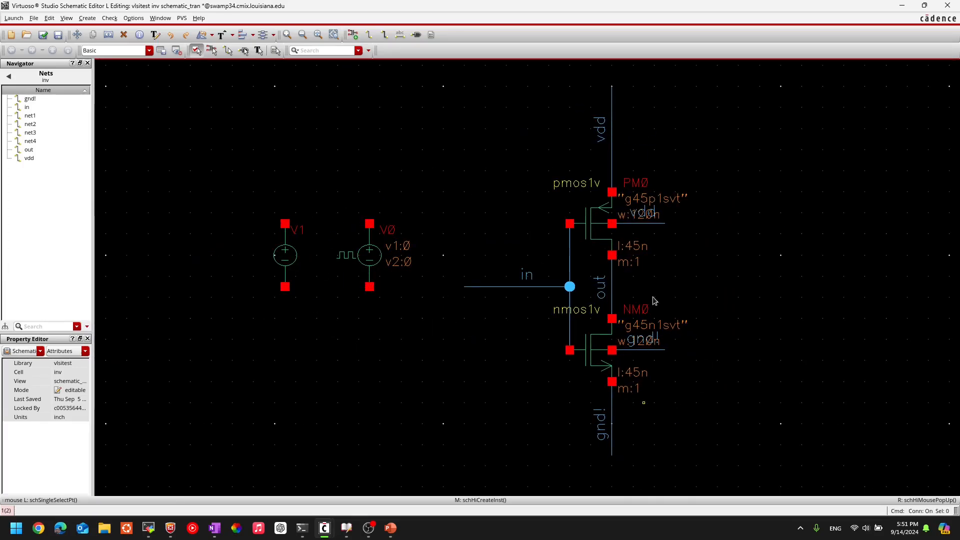
pyautogui.moveTo(372, 260); pyautogui.dragTo(204, 260)
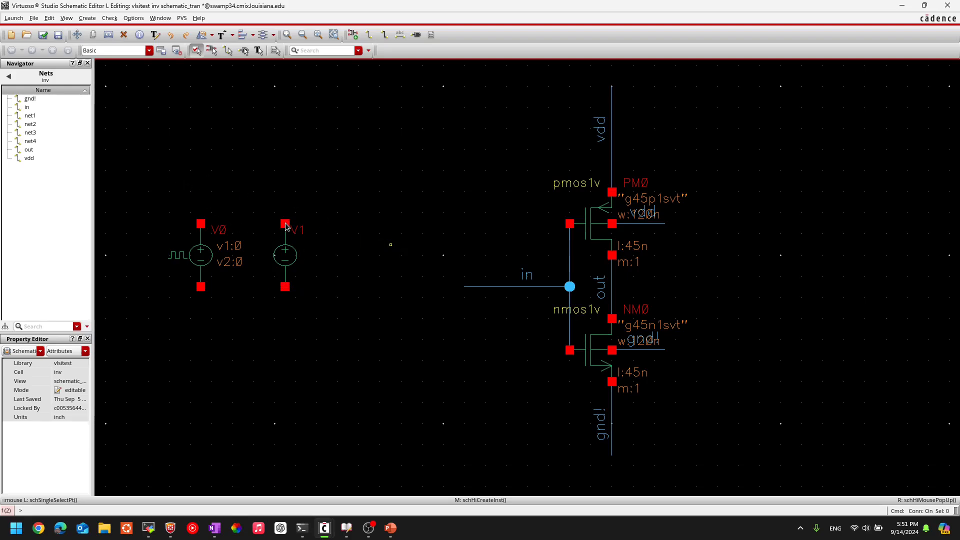
# Step: Draw a short vertical wire upward from the top terminal of the DC source V1
pyautogui.press('w')
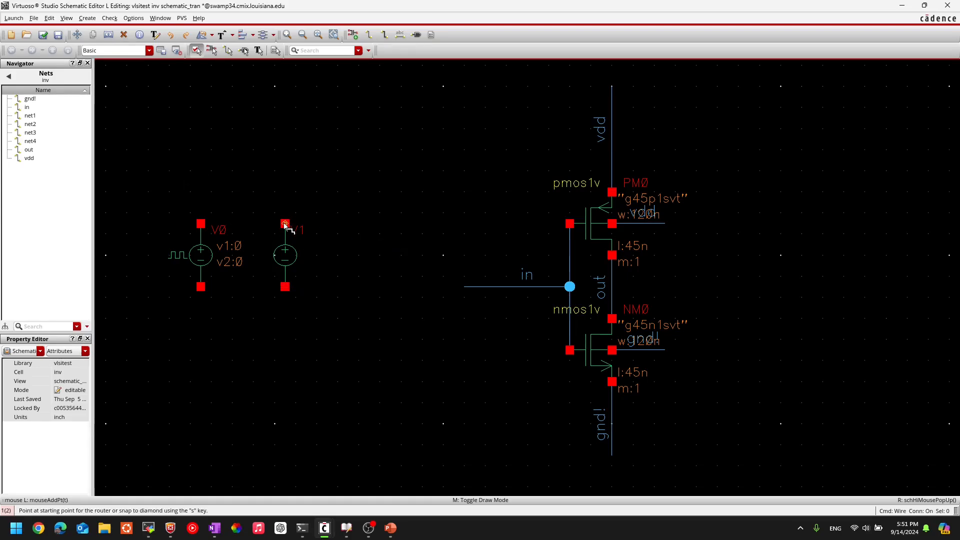
pyautogui.click(285, 225)
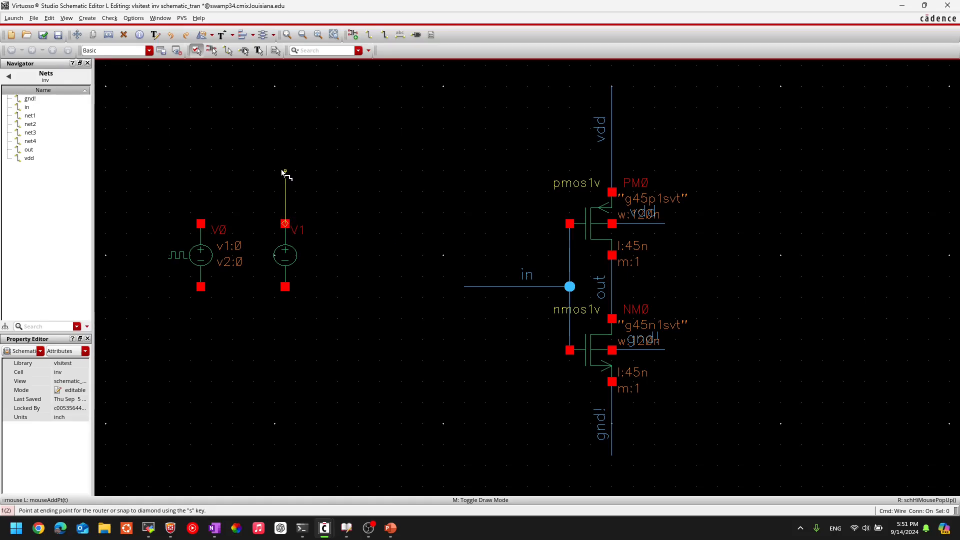
pyautogui.click(284, 172)
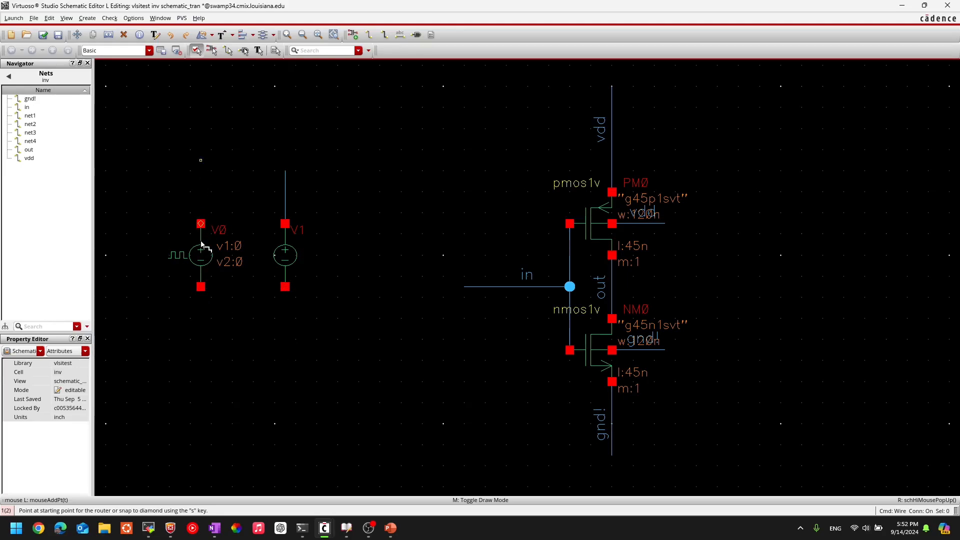
pyautogui.press('Escape')
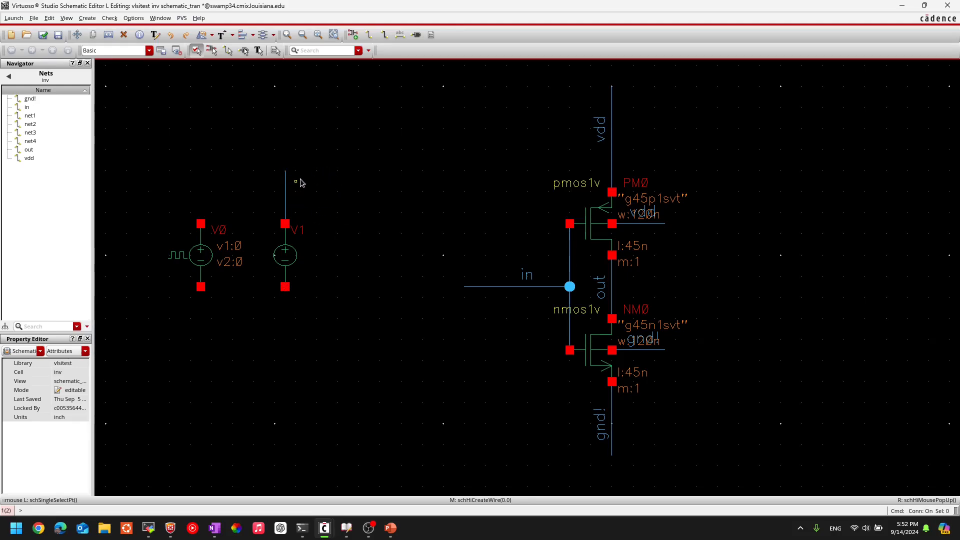
# Step: Copy V1's upper wire to its bottom terminal and to both terminals of the pulse source V0
pyautogui.click(286, 200)
pyautogui.press('c')
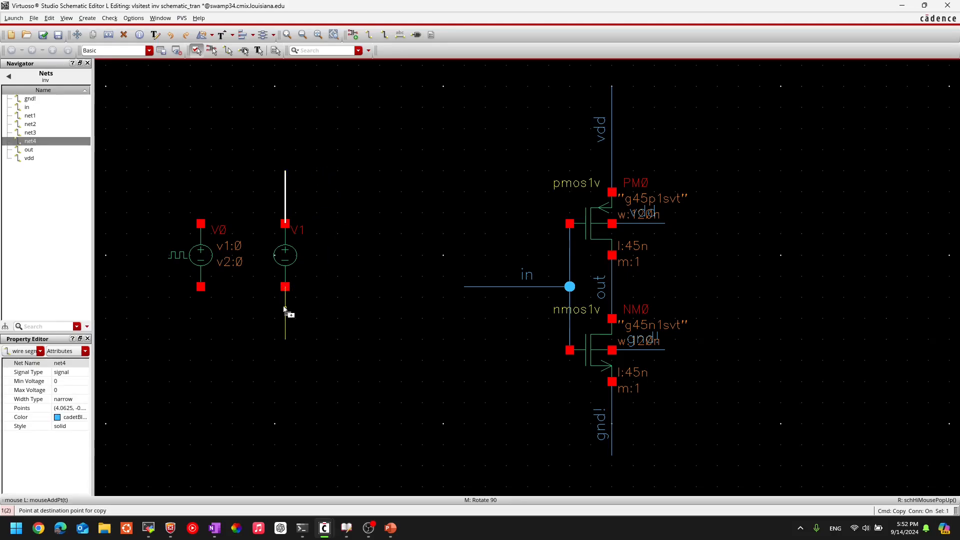
pyautogui.click(285, 315)
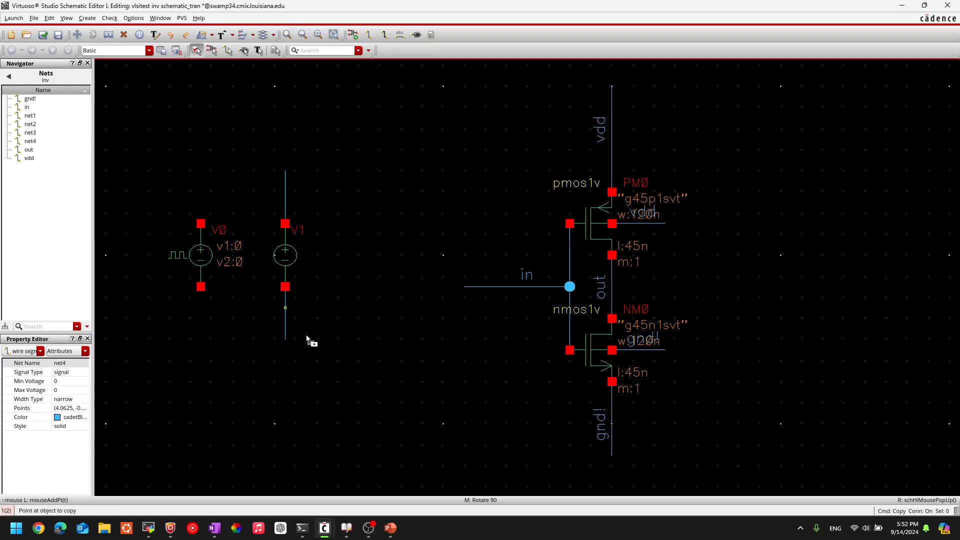
pyautogui.click(201, 316)
pyautogui.click(201, 193)
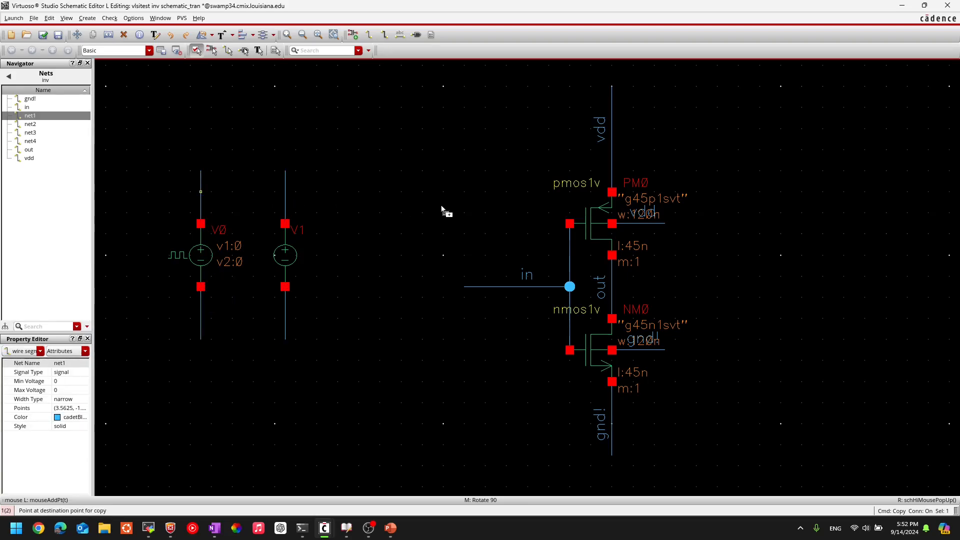
pyautogui.press('Escape')
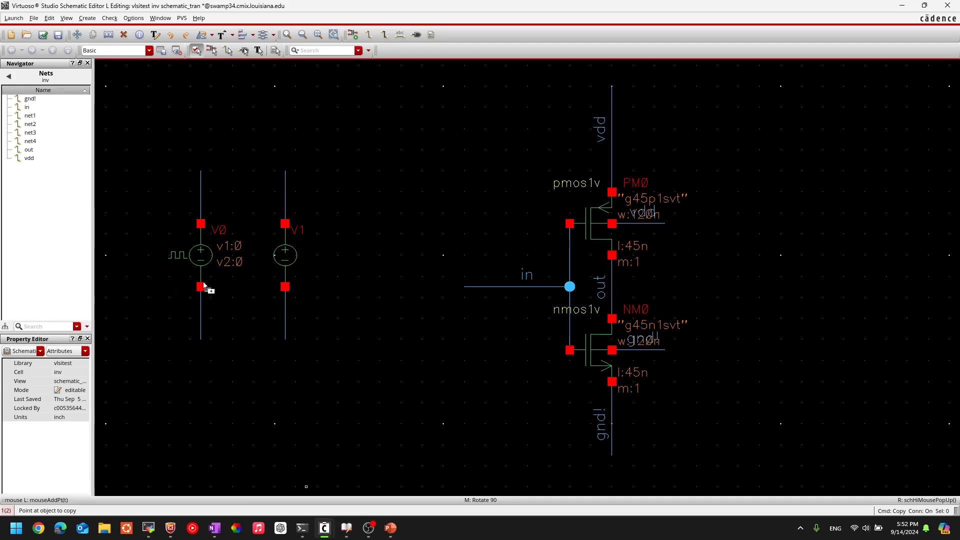
pyautogui.press('Escape')
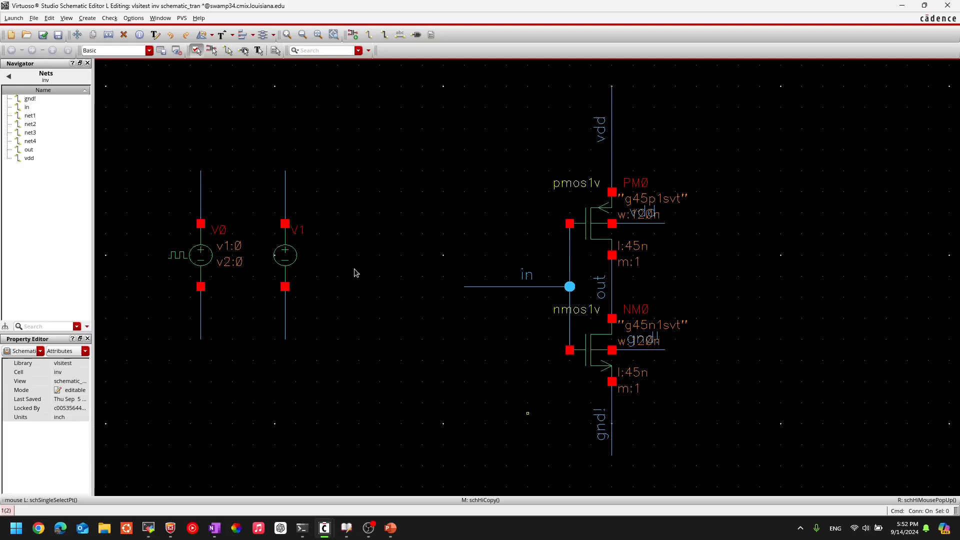
# Step: Add wire names vdd to the wire above V1 and gnd! to the wire below it
pyautogui.write('l')
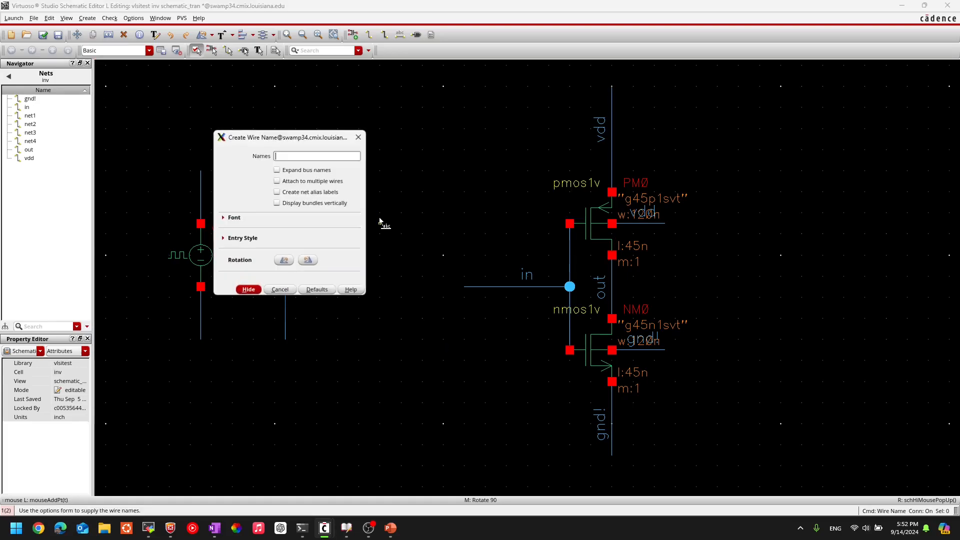
pyautogui.write('vd')
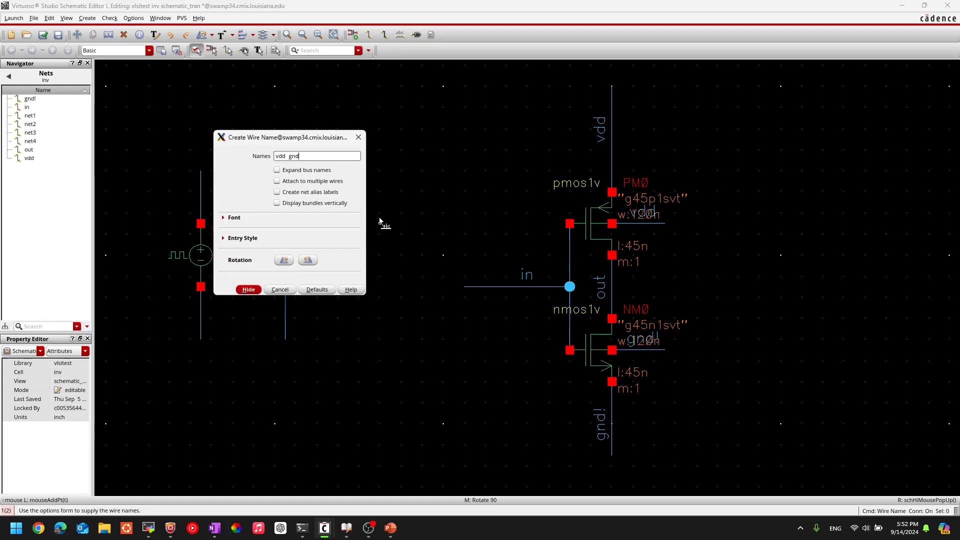
pyautogui.write('d  gnd')
pyautogui.press('Return')
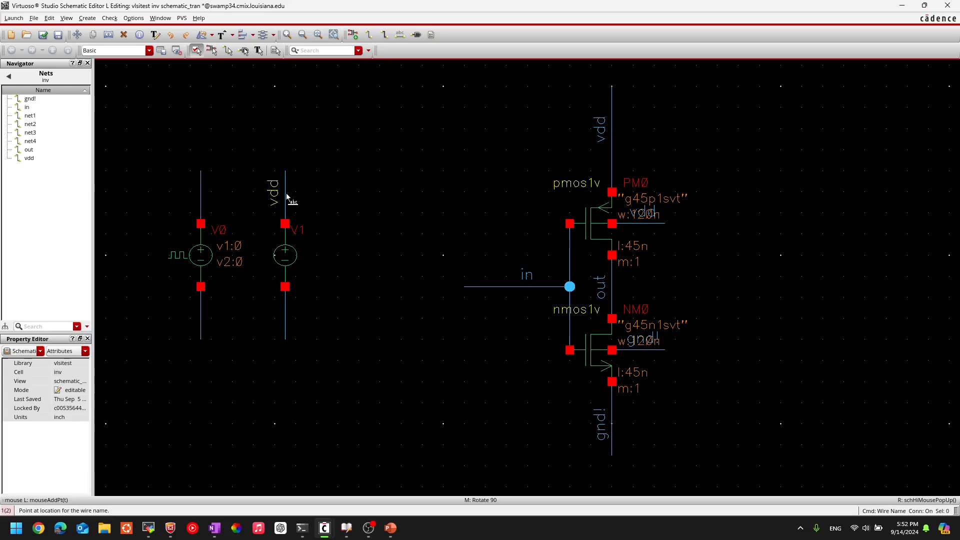
pyautogui.click(287, 197)
pyautogui.click(288, 322)
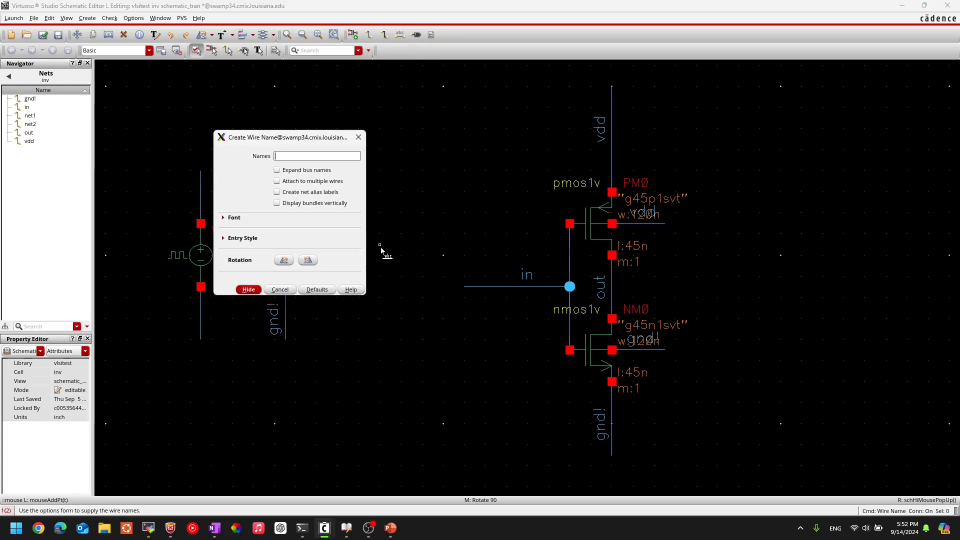
# Step: Add wire names in to the wire above the pulse source V0 and gnd! to the wire below it
pyautogui.write('in gnd!')
pyautogui.press('Return')
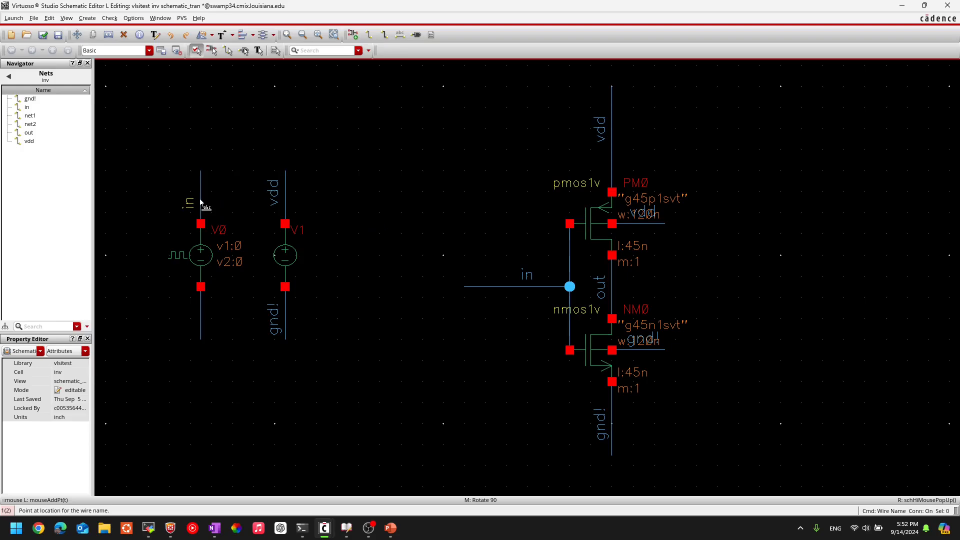
pyautogui.click(200, 193)
pyautogui.click(200, 322)
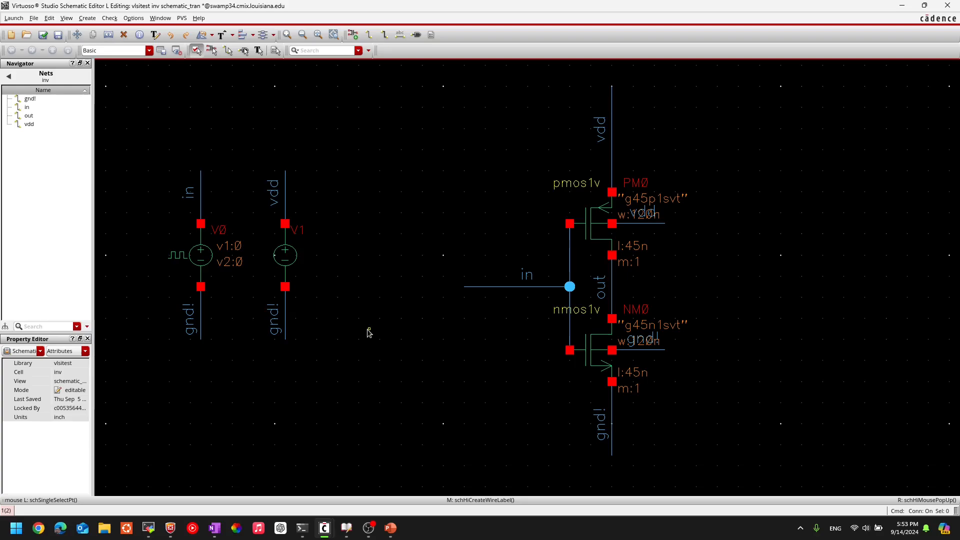
# Step: Set the DC voltage of source V1 to 1 V in its object properties
pyautogui.click(299, 273)
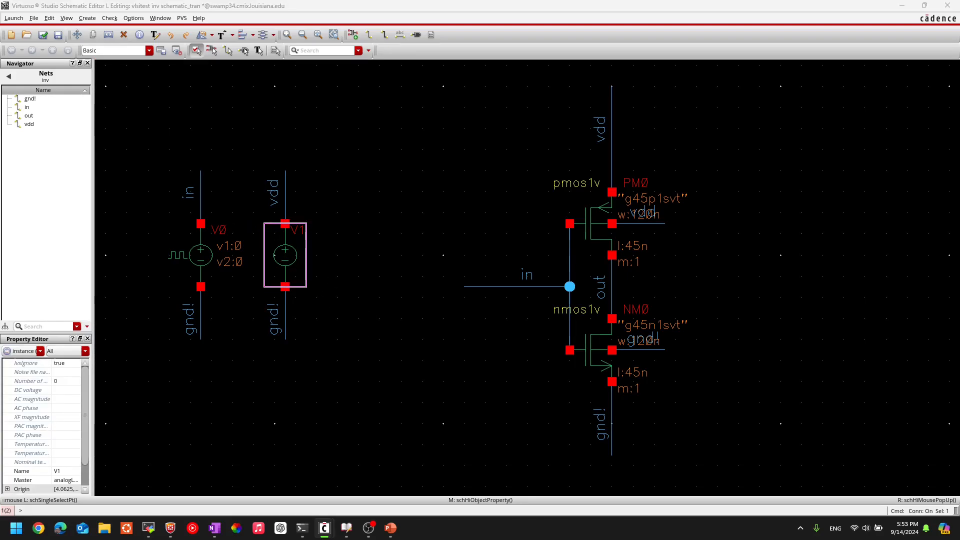
pyautogui.press('q')
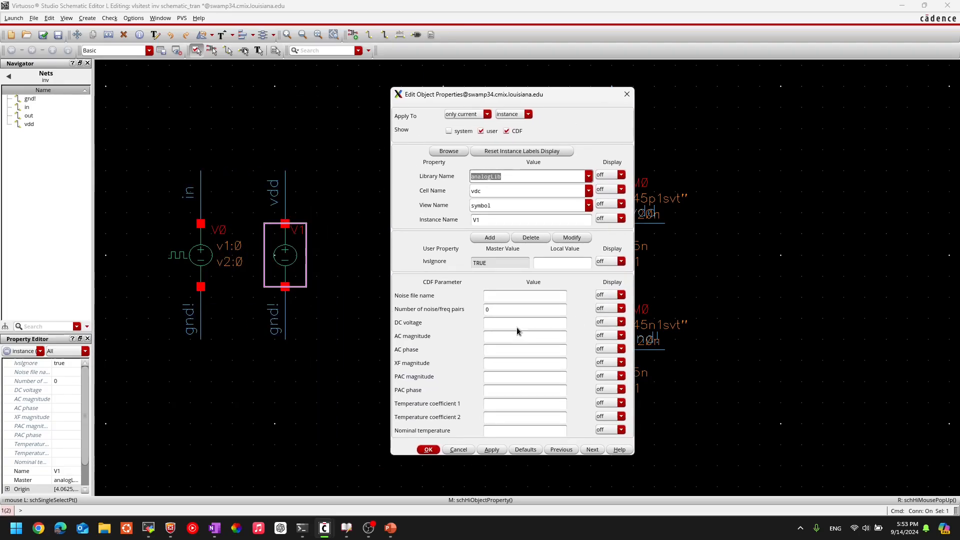
pyautogui.click(517, 326)
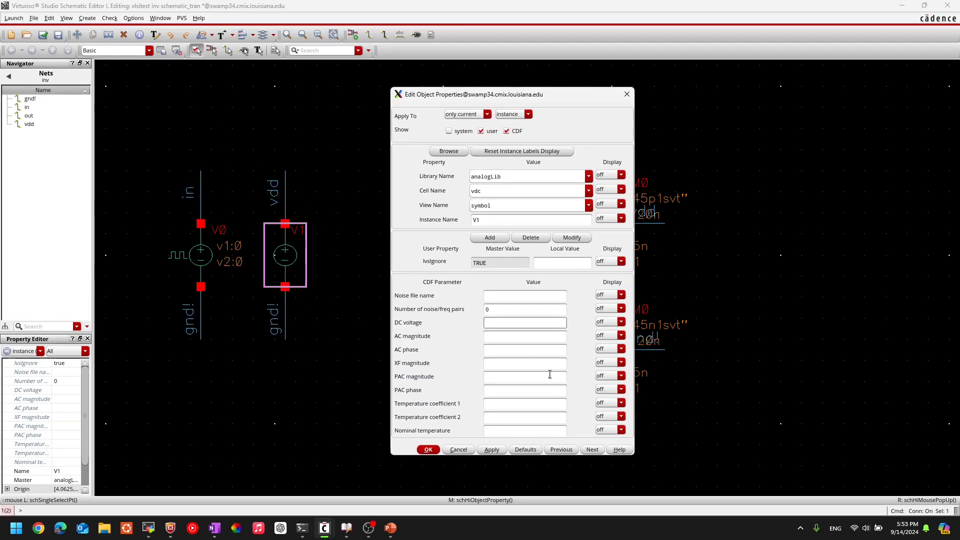
pyautogui.click(429, 449)
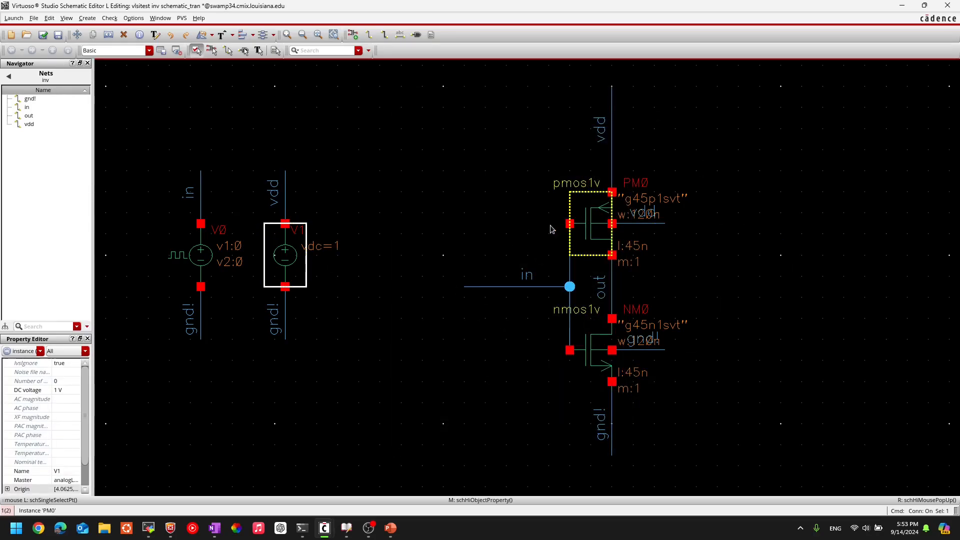
pyautogui.click(250, 413)
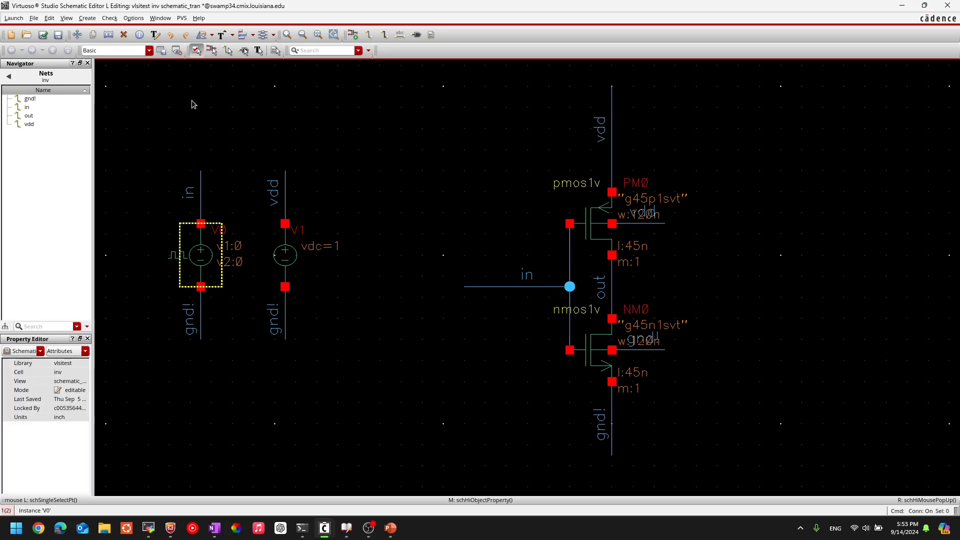
# Step: Open the object properties of the pulse source V0 and set Voltage 2 to 1 V
pyautogui.click(208, 257)
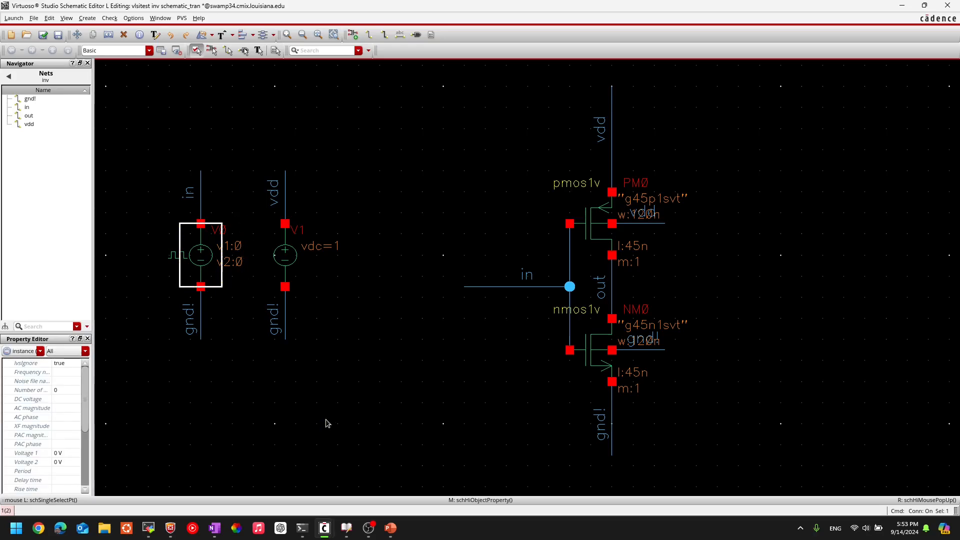
pyautogui.press('q')
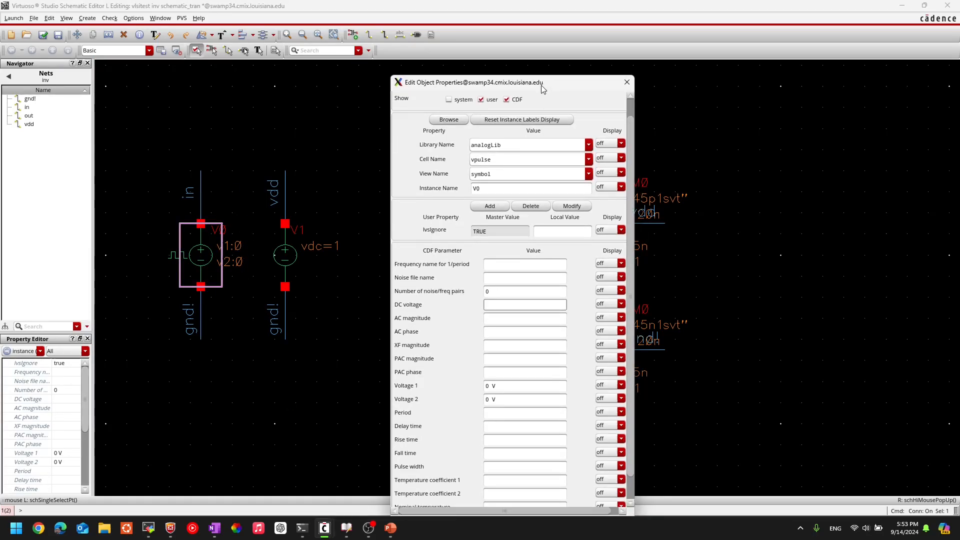
pyautogui.click(484, 302)
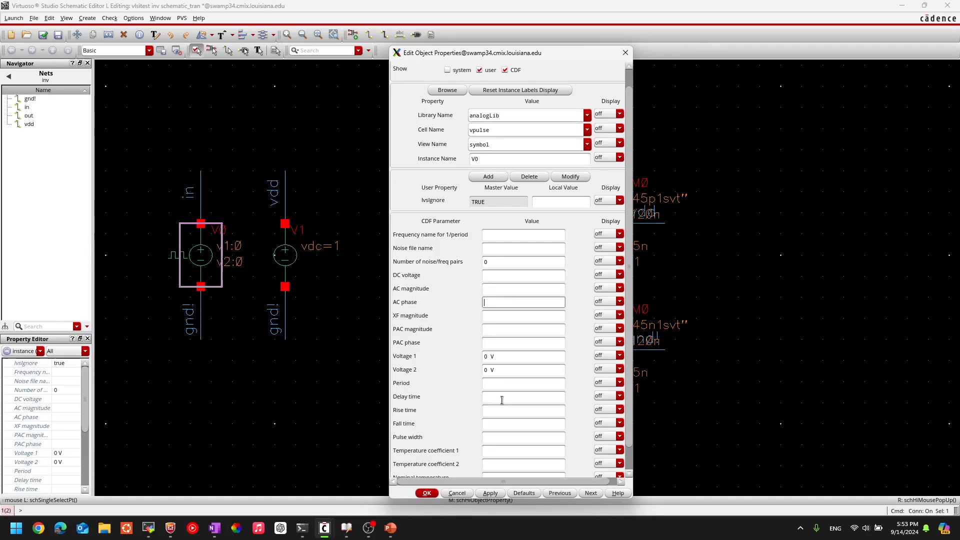
pyautogui.click(508, 371)
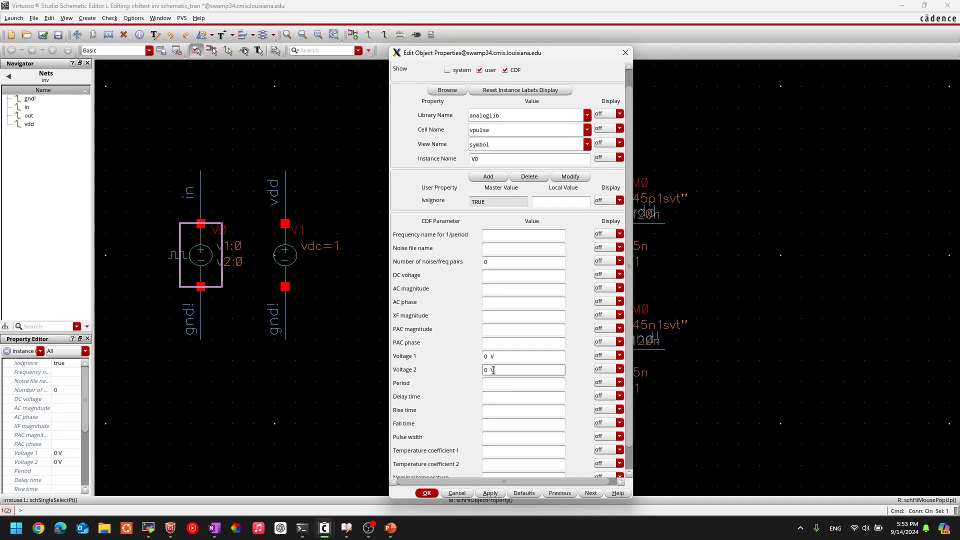
pyautogui.moveTo(503, 370); pyautogui.dragTo(479, 372)
pyautogui.write('1')
pyautogui.press('Tab')
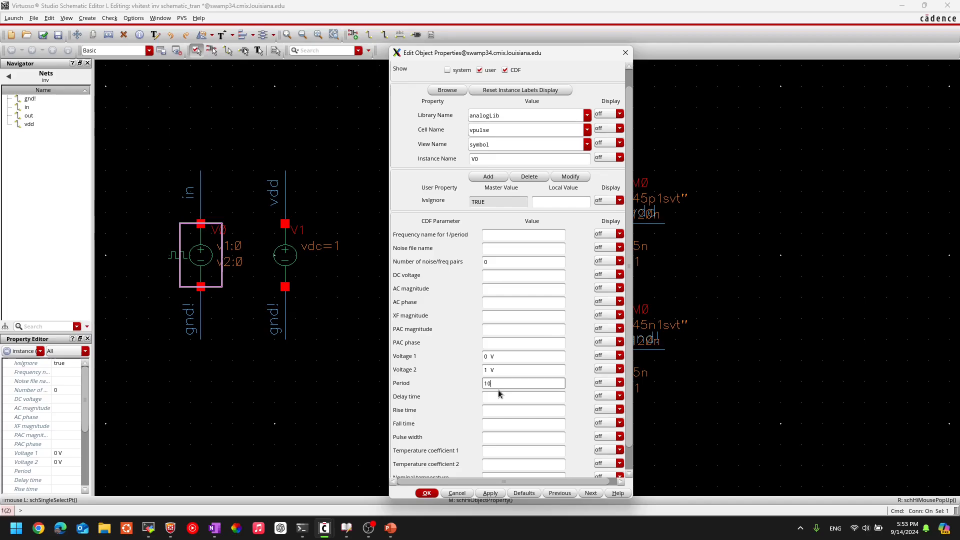
# Step: Set the period of pulse source V0 to 10n s and its delay time to 1n s
pyautogui.press('Tab')
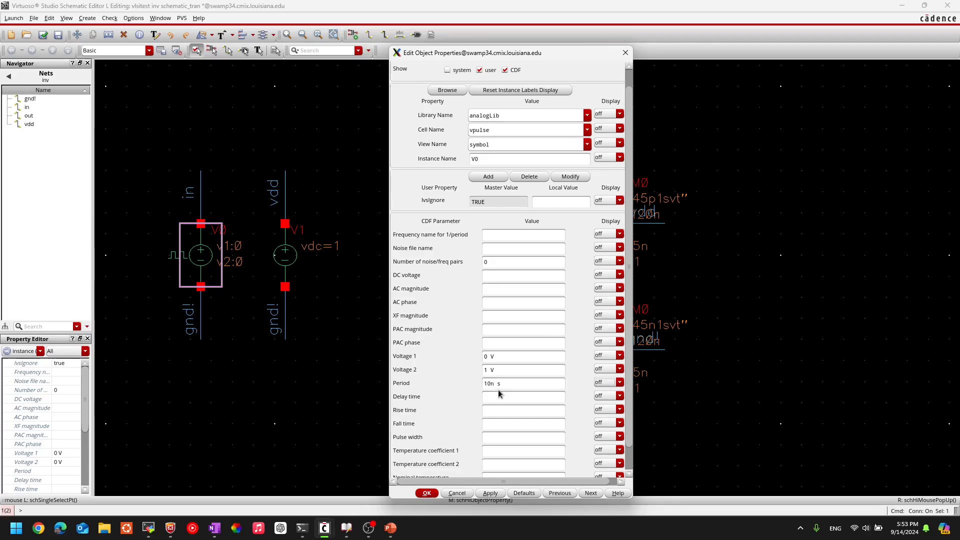
pyautogui.hotkey('shift', 'Tab')
pyautogui.click(496, 396)
pyautogui.hotkey('shift', 'Tab')
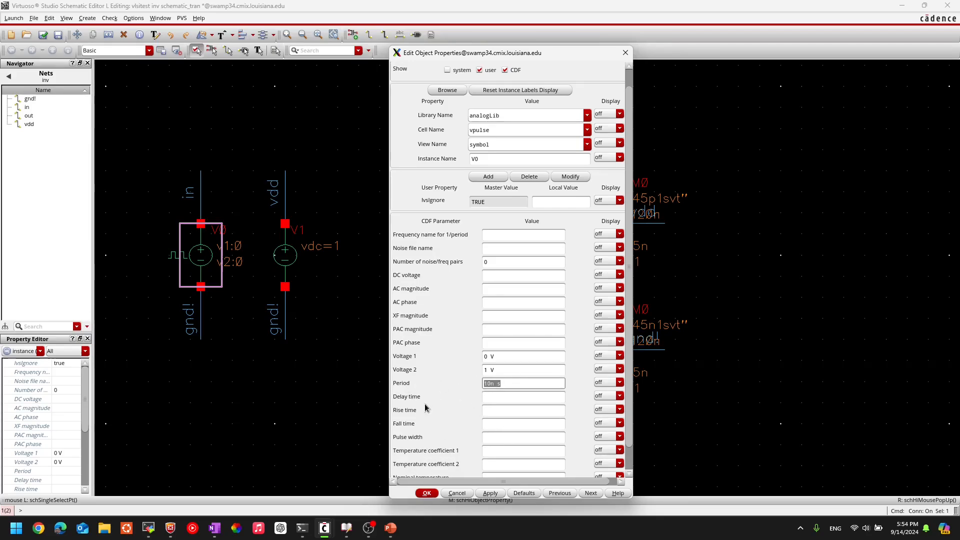
pyautogui.click(485, 400)
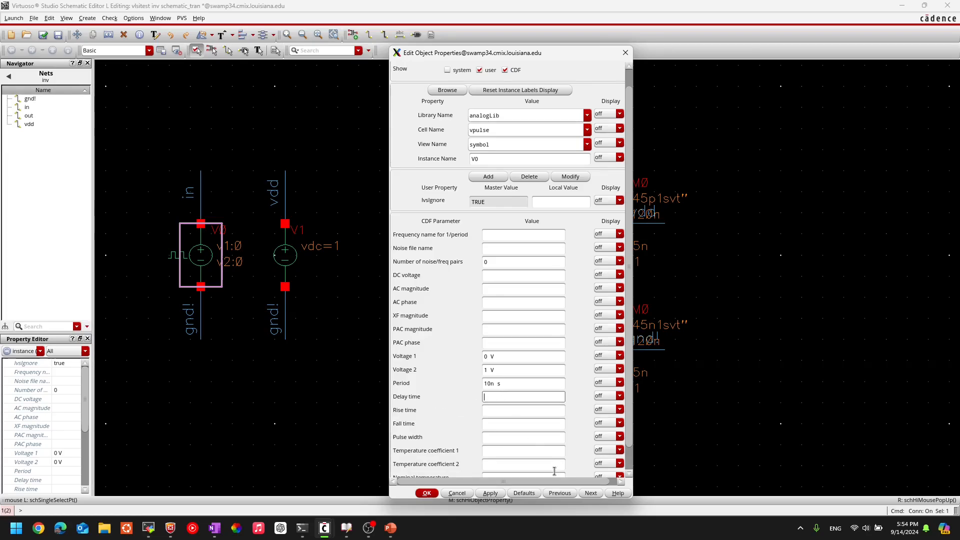
pyautogui.click(506, 412)
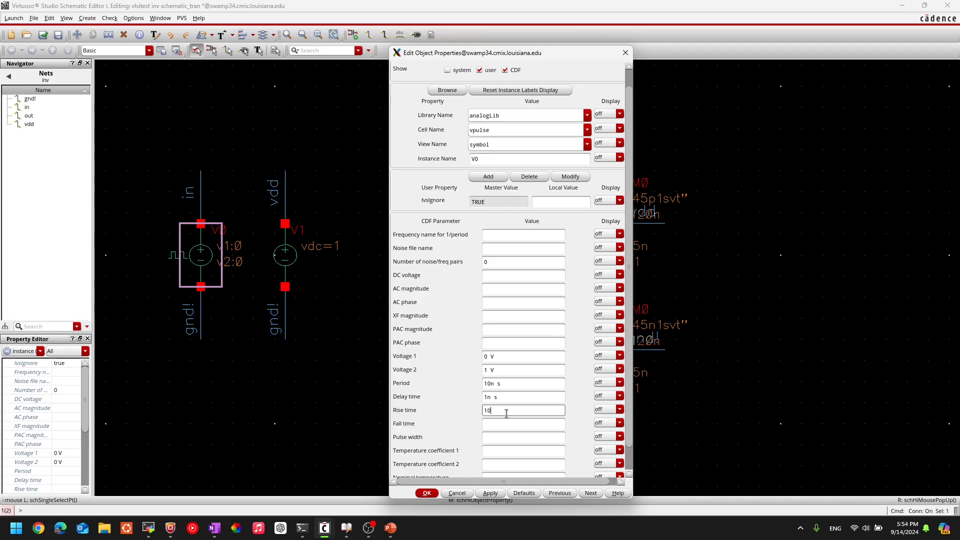
# Step: Set both the rise time and the fall time of pulse source V0 to 10p s
pyautogui.press('Tab')
pyautogui.click(504, 423)
pyautogui.write('10p s')
pyautogui.click(501, 433)
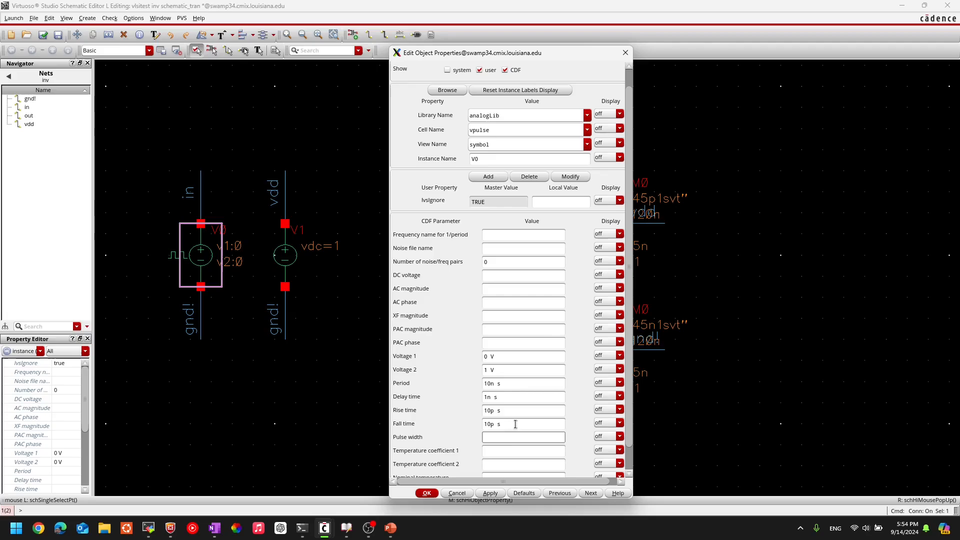
# Step: Set the pulse width of V0 to 5n s and accept its properties, and check and save the schematic
pyautogui.click(505, 384)
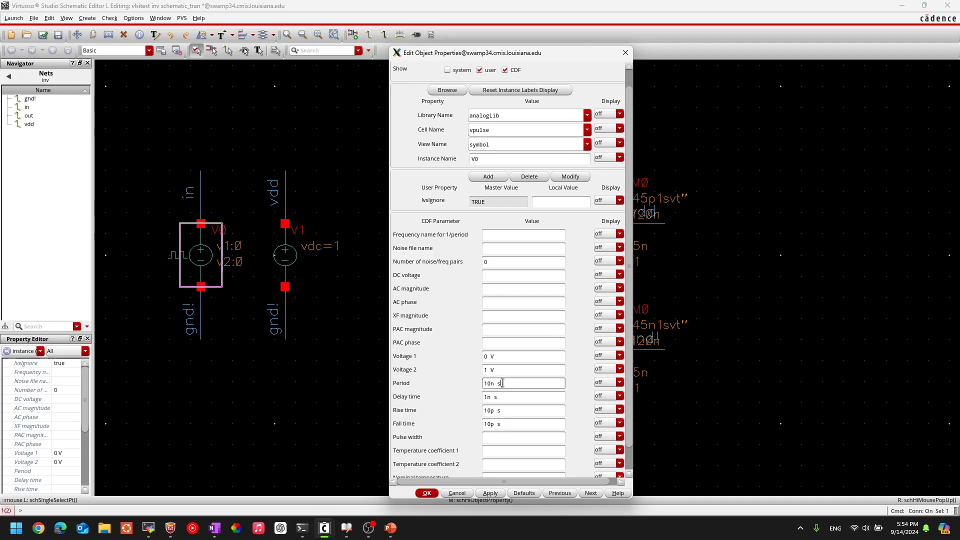
pyautogui.click(498, 438)
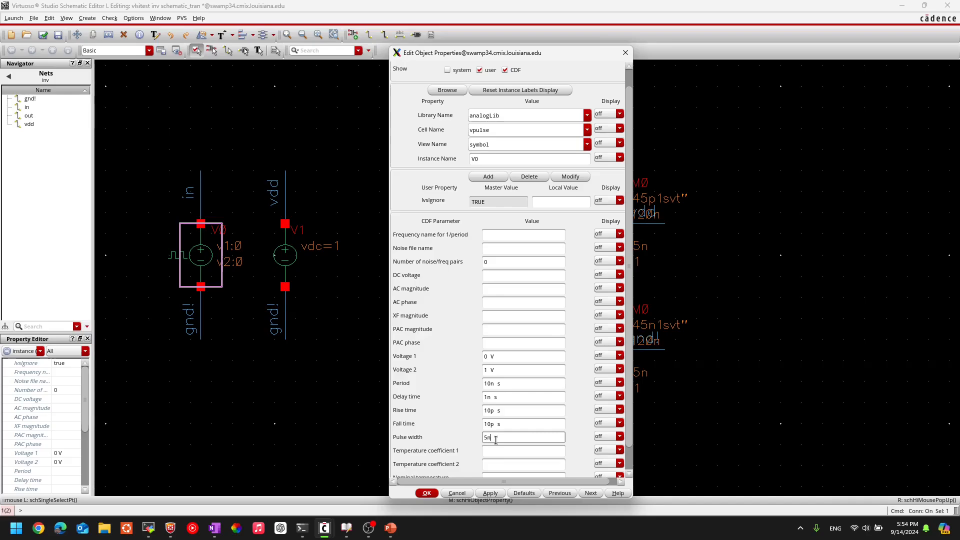
pyautogui.scroll(-1, 495, 440)
pyautogui.scroll(2, 485, 380)
pyautogui.scroll(-2, 477, 340)
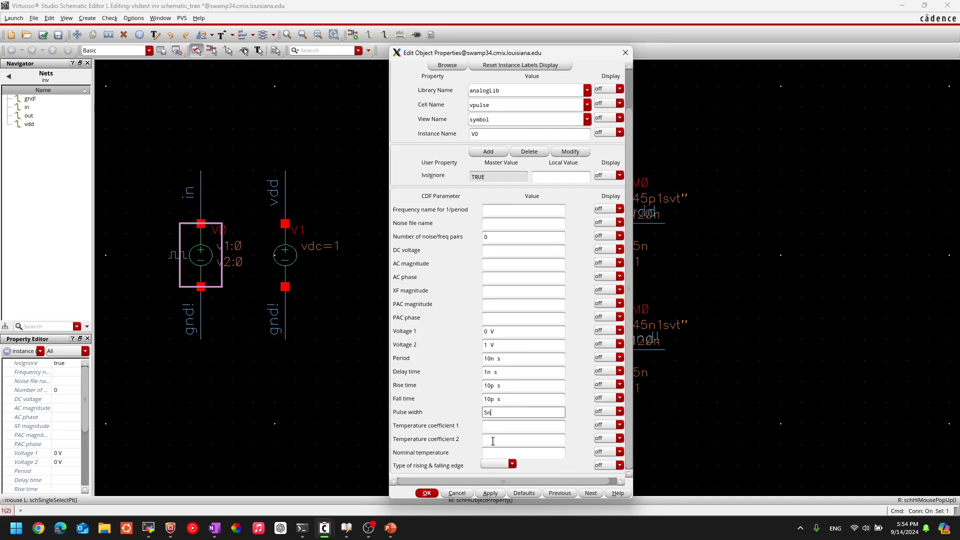
pyautogui.moveTo(503, 332); pyautogui.dragTo(488, 380)
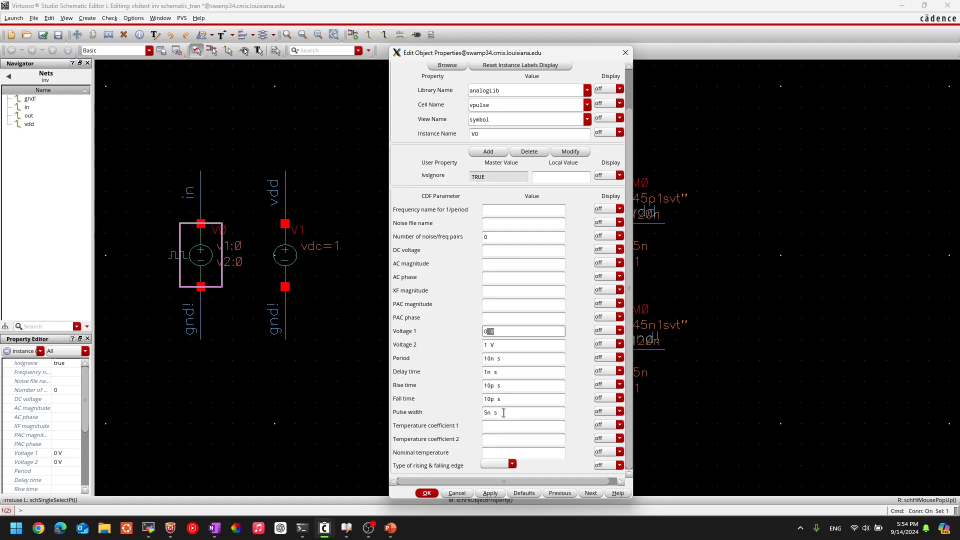
pyautogui.click(504, 413)
pyautogui.click(427, 494)
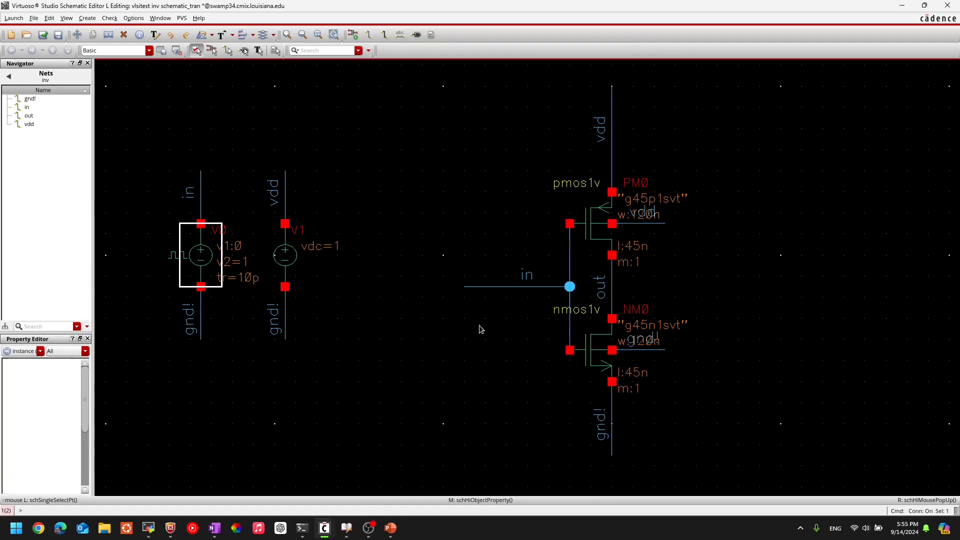
pyautogui.click(505, 375)
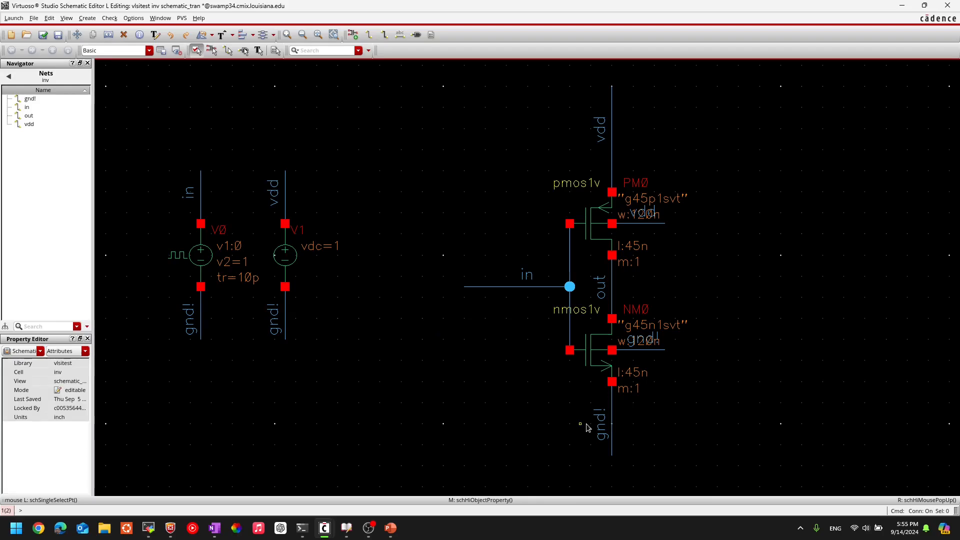
pyautogui.click(39, 37)
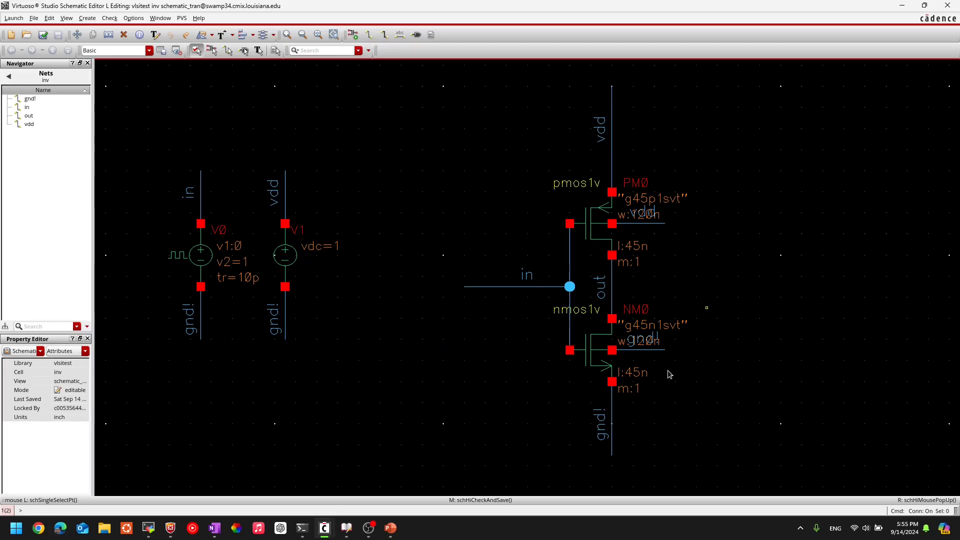
pyautogui.click(12, 18)
pyautogui.press('Escape')
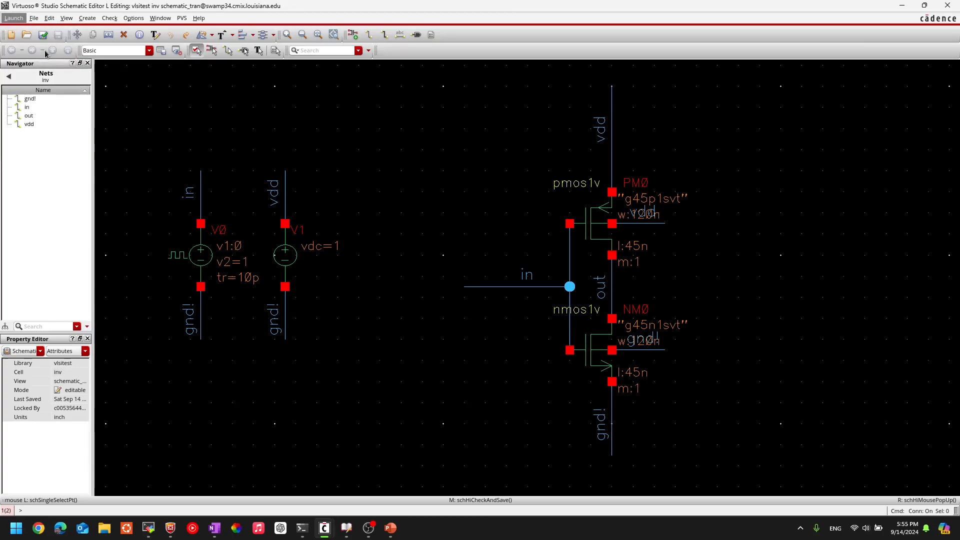
pyautogui.click(14, 18)
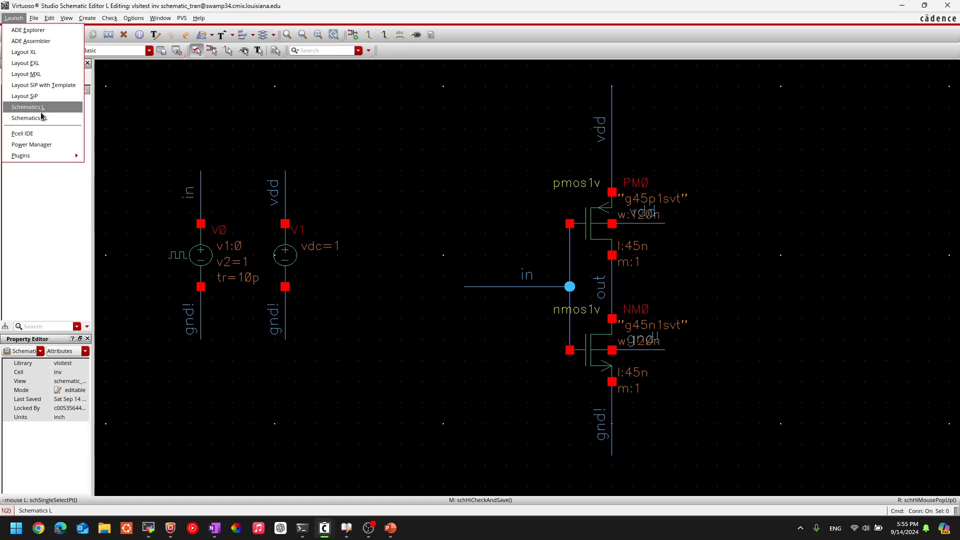
pyautogui.click(31, 31)
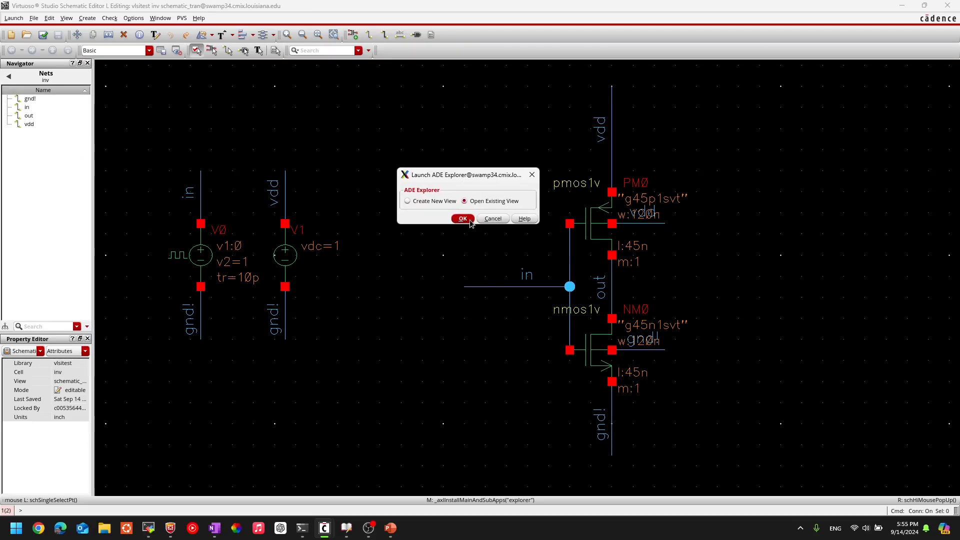
pyautogui.click(469, 220)
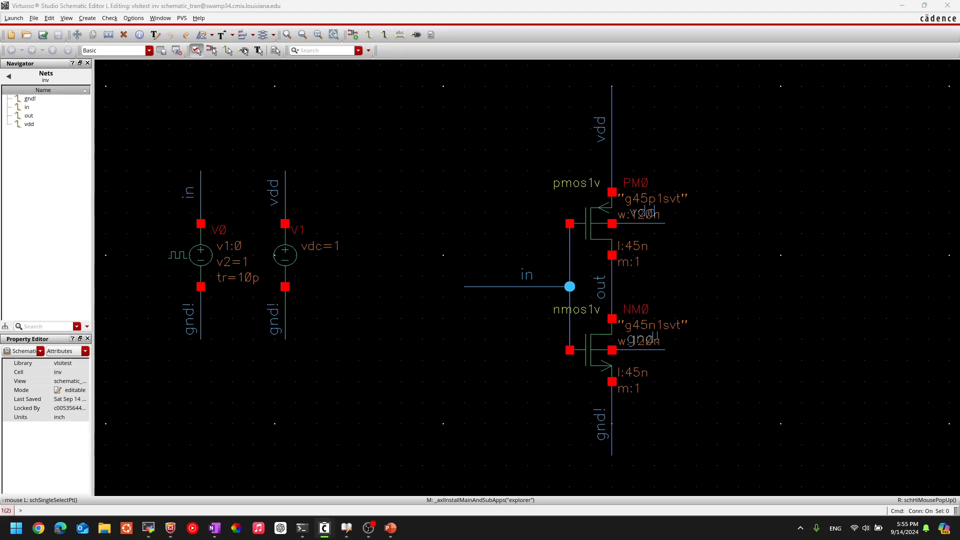
pyautogui.moveTo(314, 131); pyautogui.dragTo(411, 143)
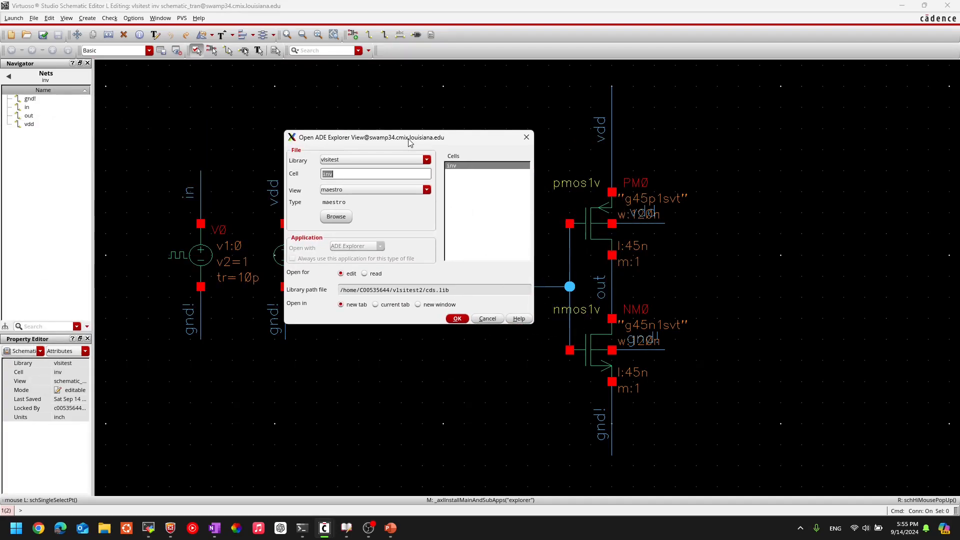
pyautogui.click(527, 138)
# Step: Create a new ADE Explorer view named maestro_tran for the inv cell in a new tab
pyautogui.click(14, 18)
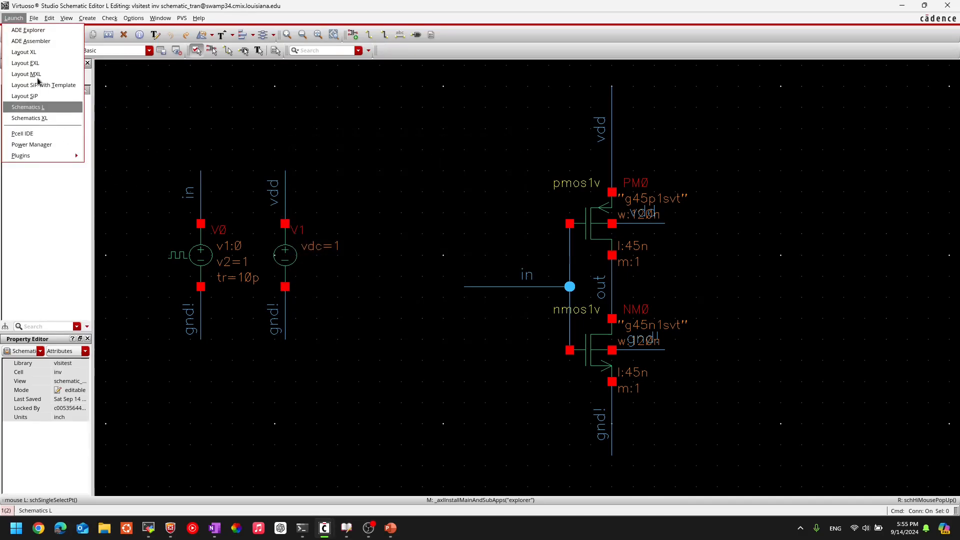
pyautogui.click(48, 32)
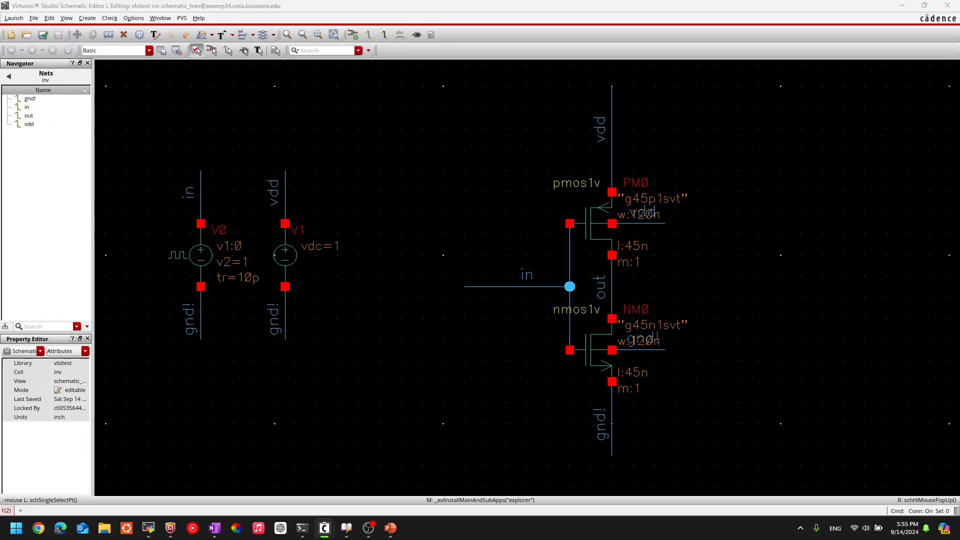
pyautogui.click(499, 188)
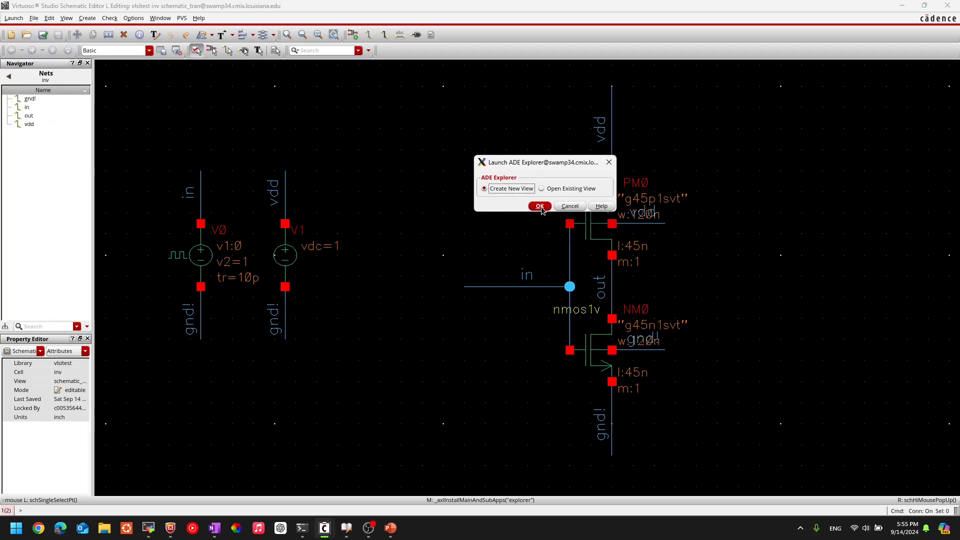
pyautogui.click(540, 205)
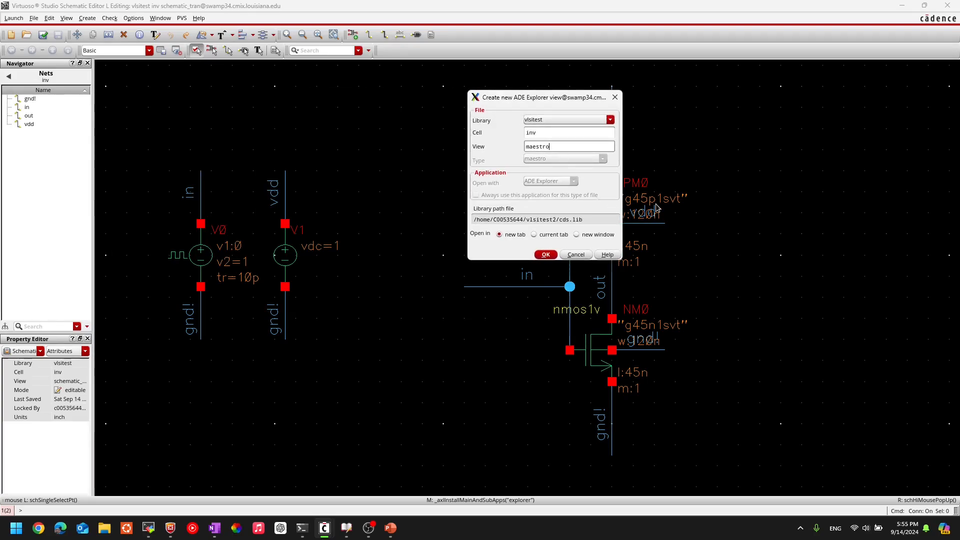
pyautogui.write('_')
pyautogui.write('tra')
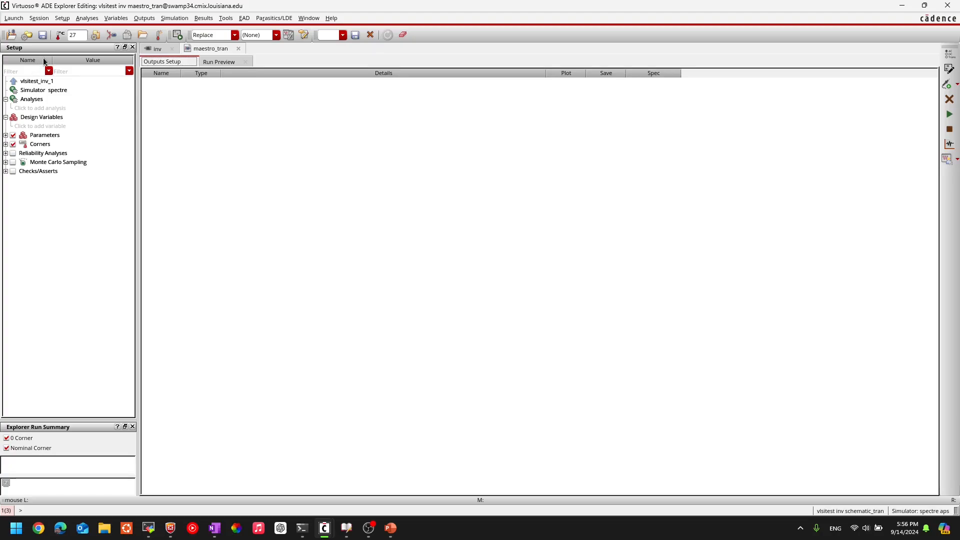
# Step: Select the nets in and out on the schematic as outputs to be plotted
pyautogui.click(142, 19)
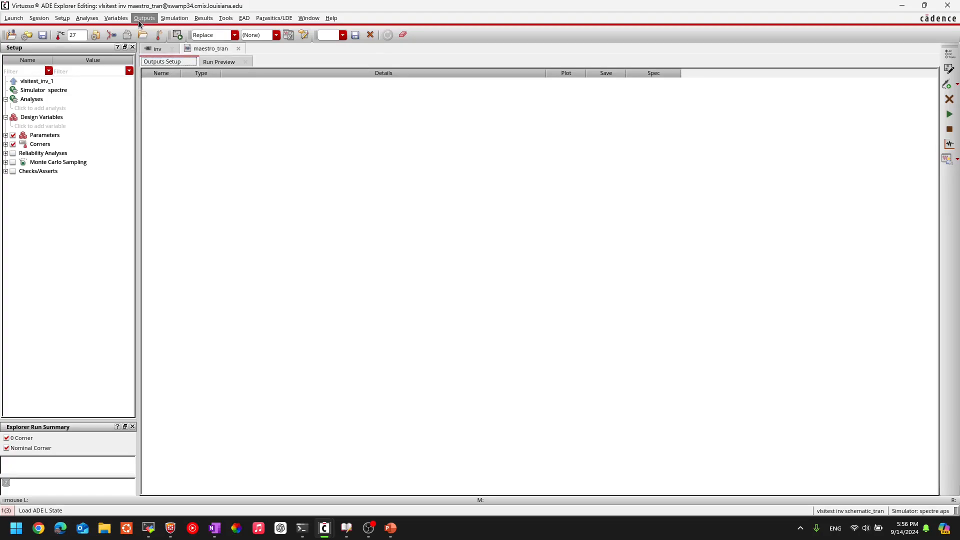
pyautogui.moveTo(139, 18)
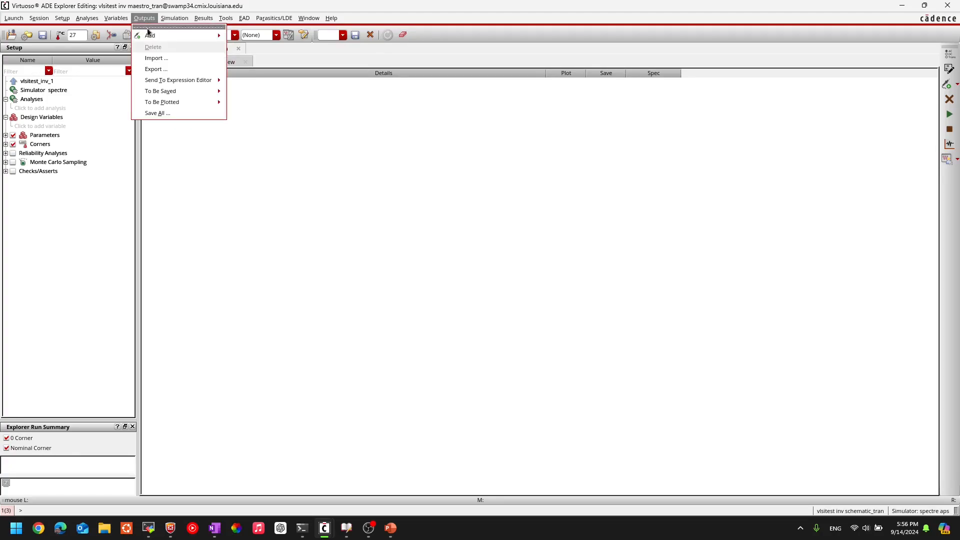
pyautogui.moveTo(181, 102)
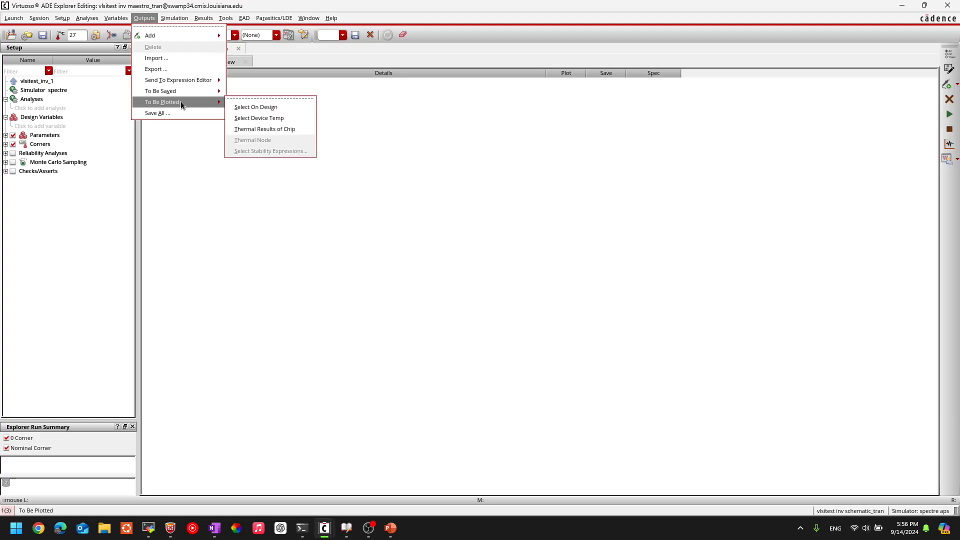
pyautogui.click(272, 108)
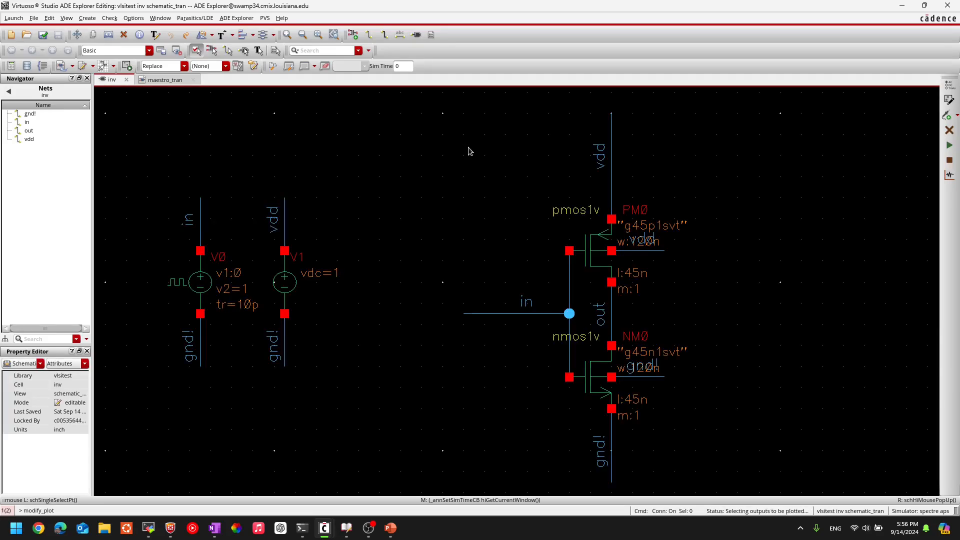
pyautogui.click(543, 315)
pyautogui.click(611, 318)
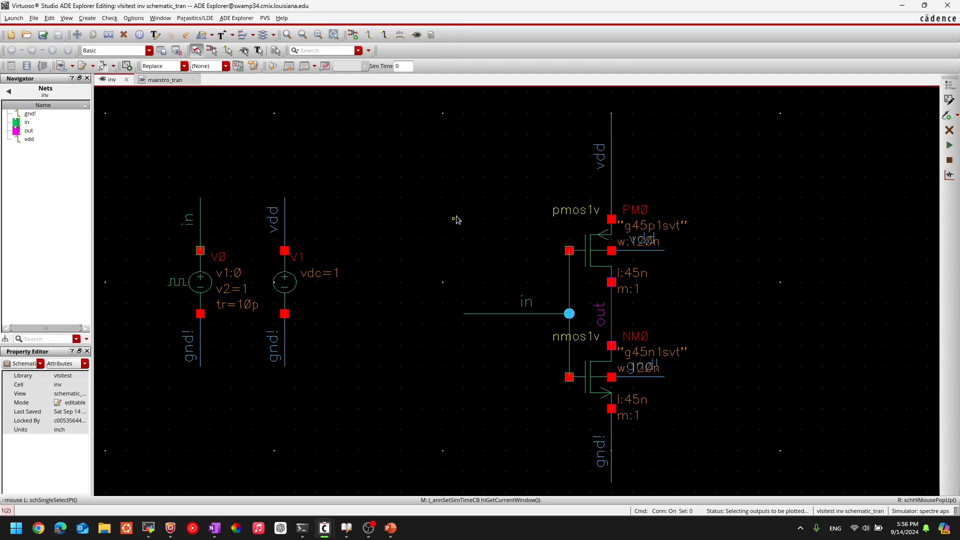
pyautogui.press('Escape')
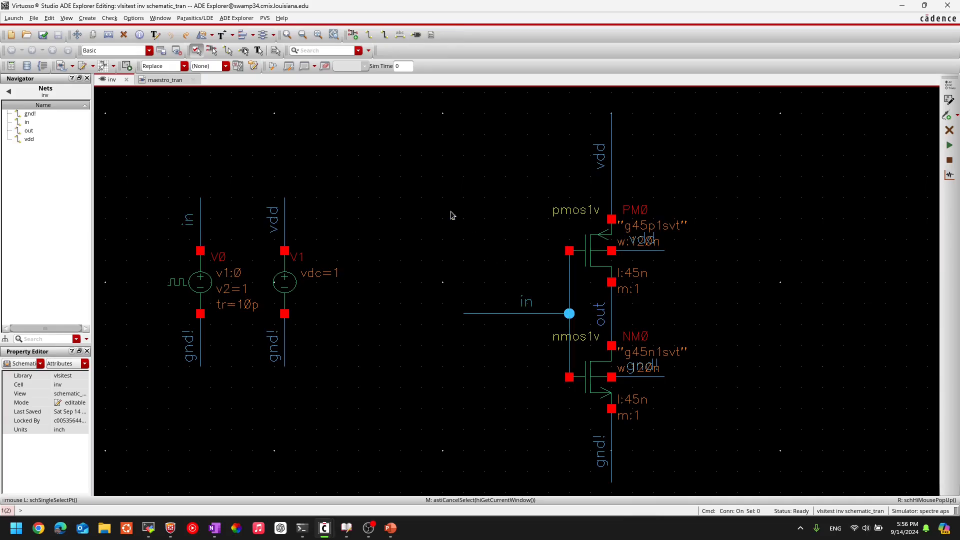
# Step: Enable saving for the /in and /out signals in the output setup of maestro_tran
pyautogui.click(162, 80)
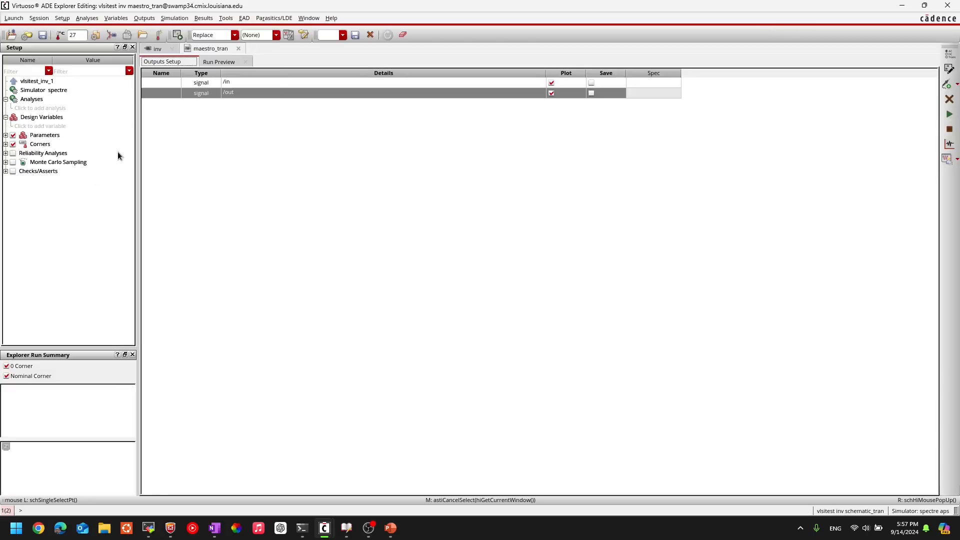
pyautogui.click(230, 82)
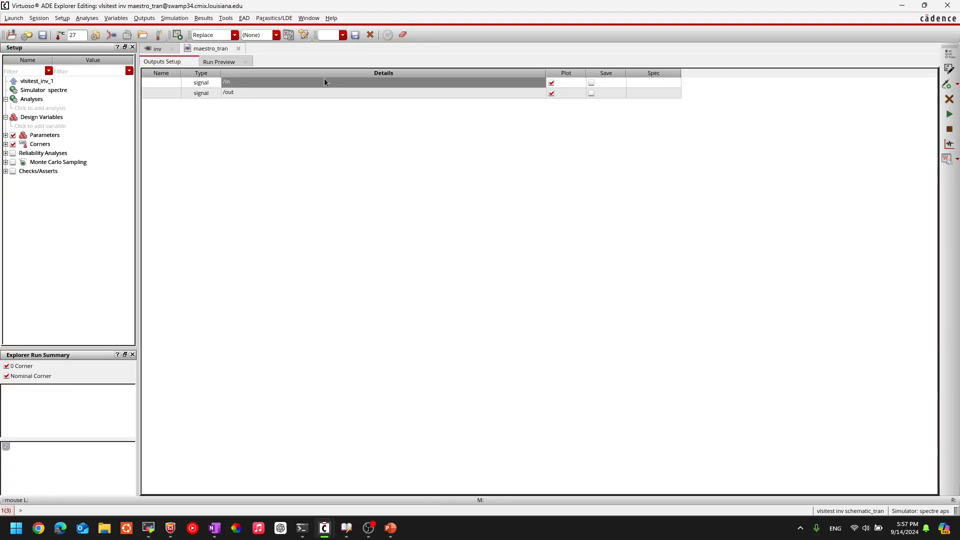
pyautogui.click(592, 83)
pyautogui.click(591, 93)
pyautogui.click(270, 148)
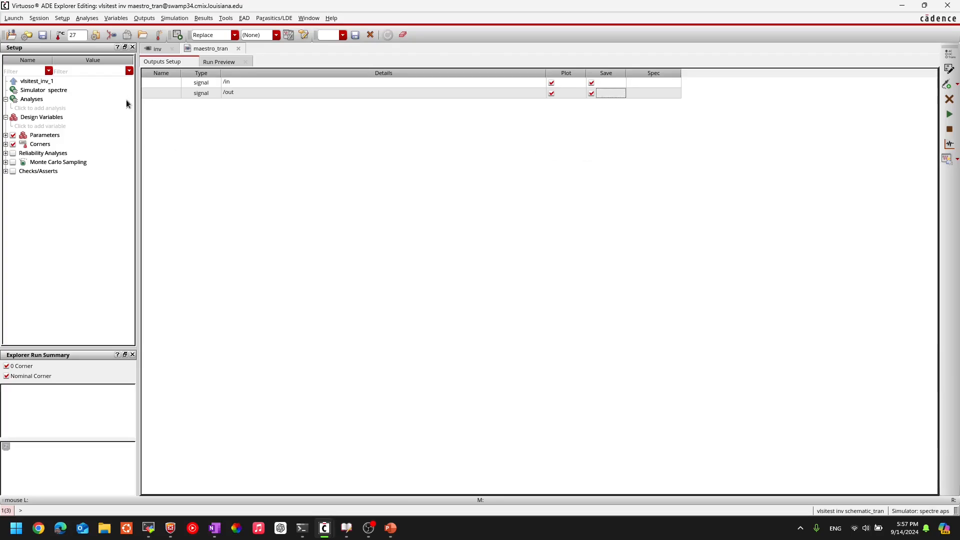
# Step: Add a transient (tran) analysis with a stop time of 20n
pyautogui.click(54, 109)
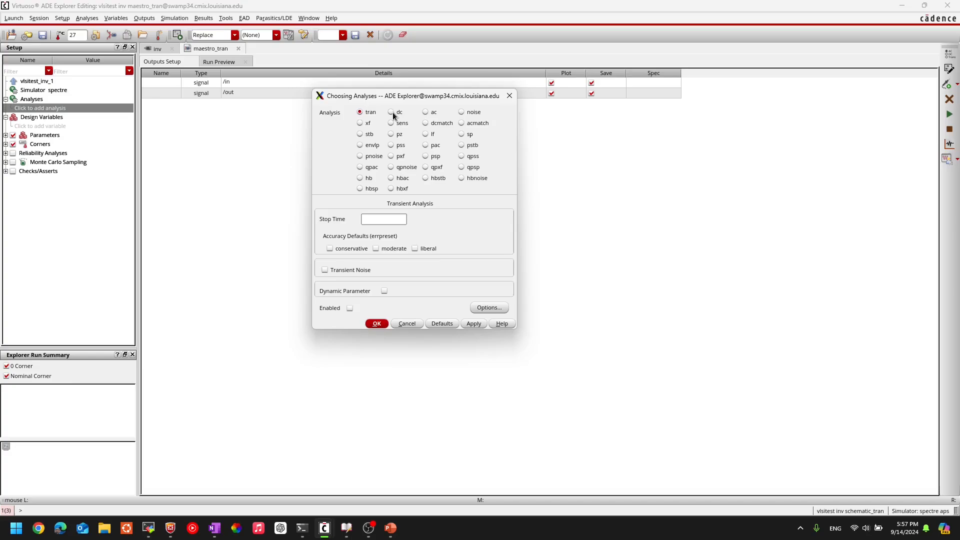
pyautogui.click(393, 112)
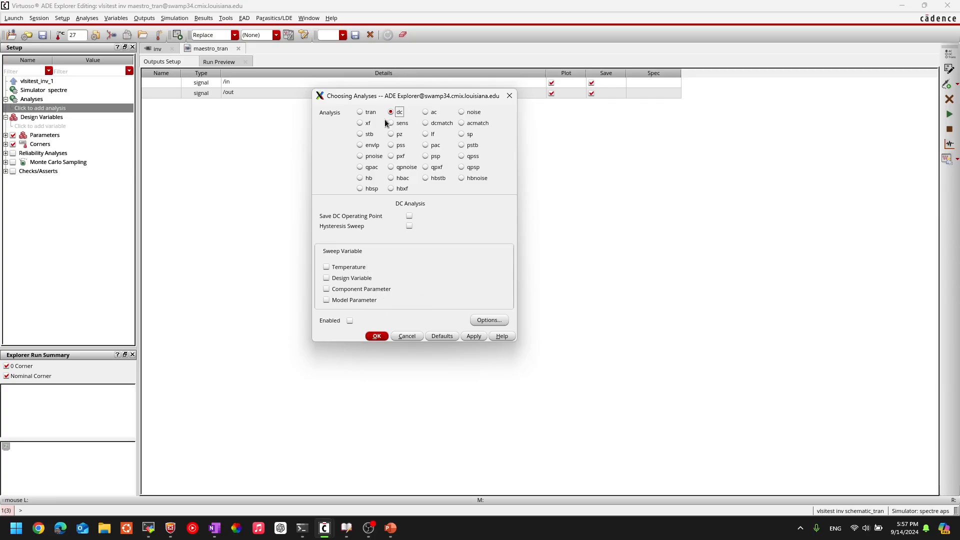
pyautogui.click(359, 113)
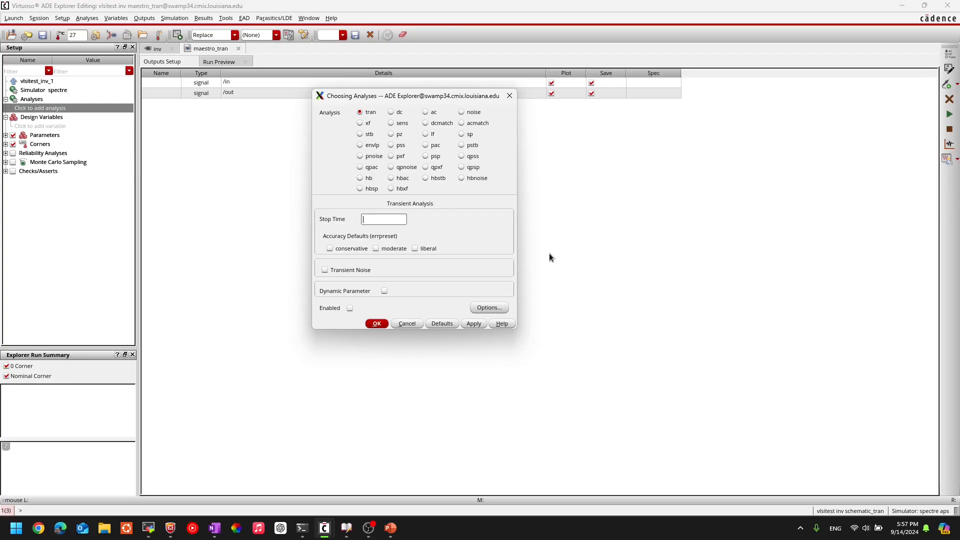
pyautogui.write('20n')
pyautogui.click(377, 324)
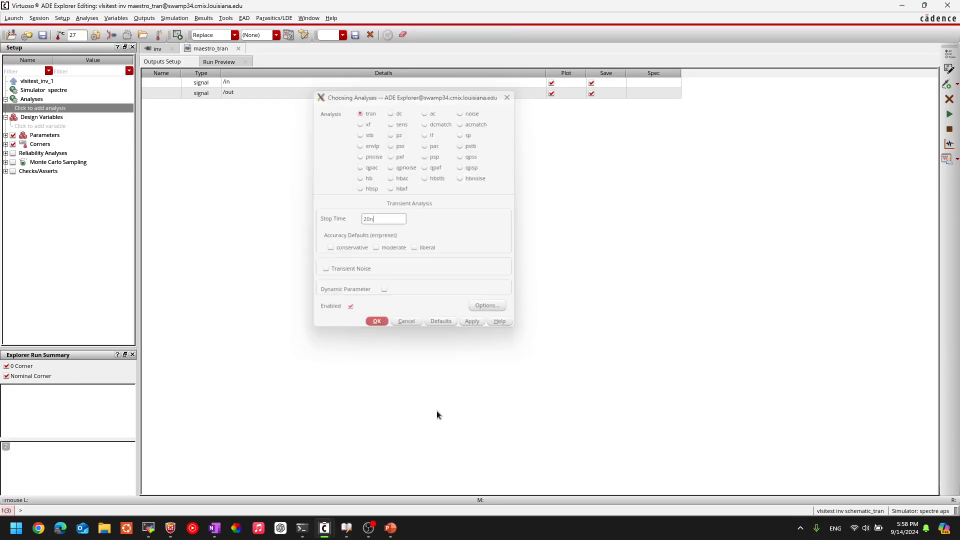
pyautogui.click(474, 263)
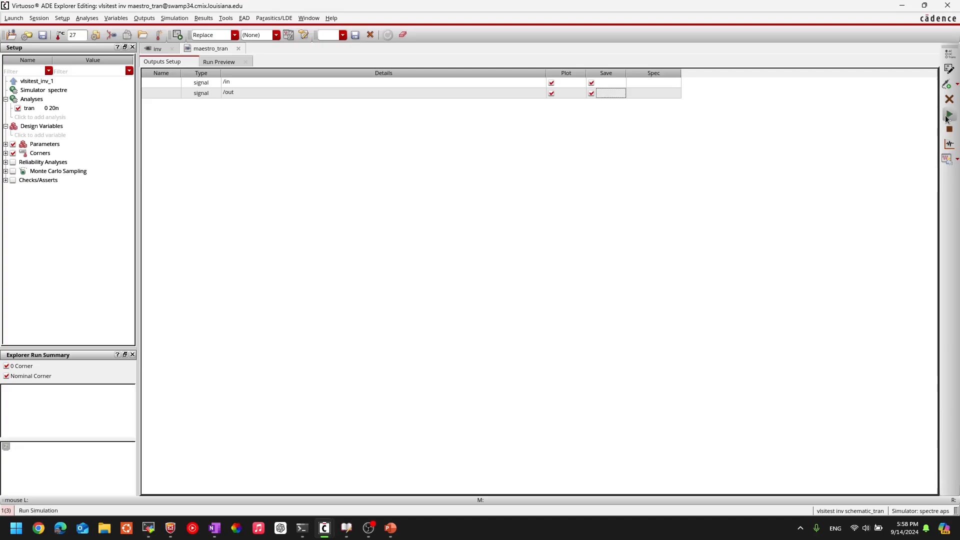
# Step: Check and save the inverter schematic, and run the transient simulation from maestro_tran
pyautogui.click(153, 48)
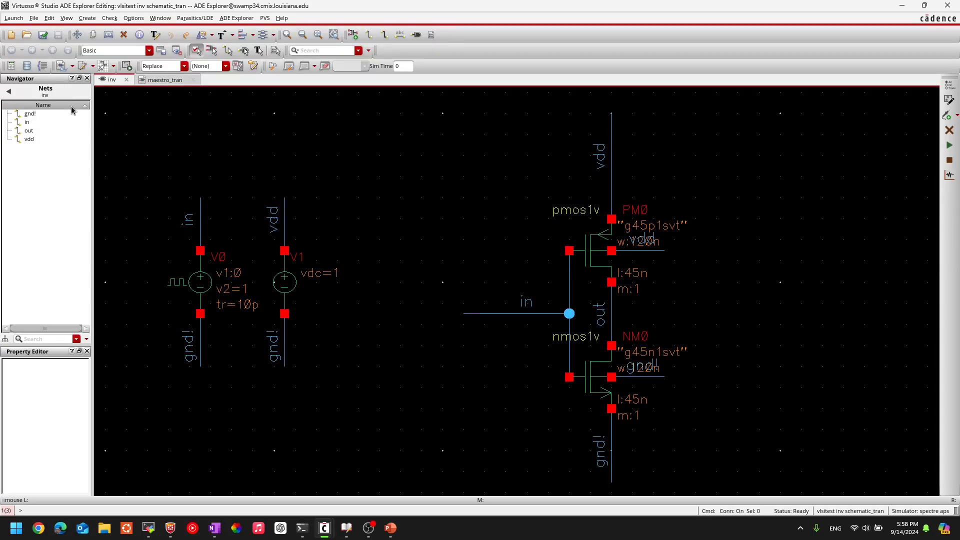
pyautogui.click(44, 37)
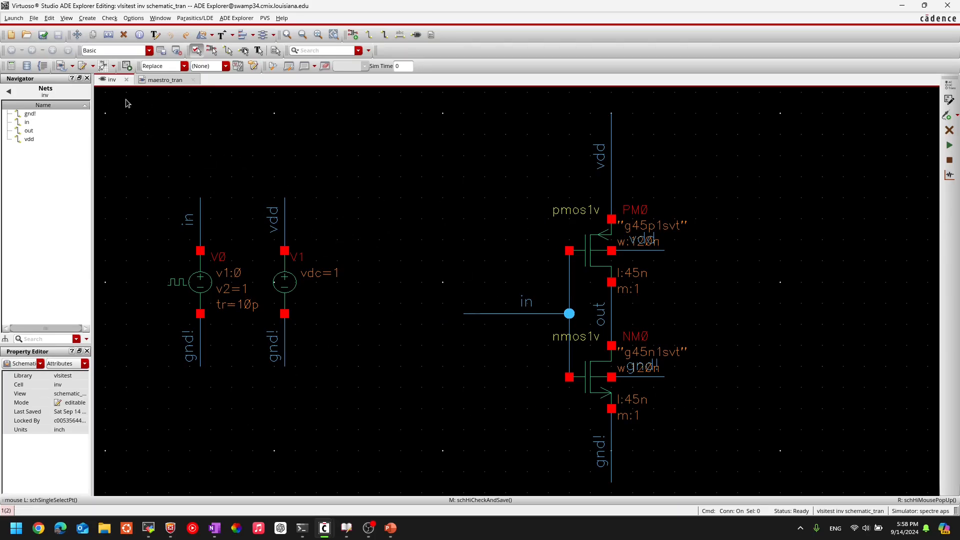
pyautogui.click(154, 82)
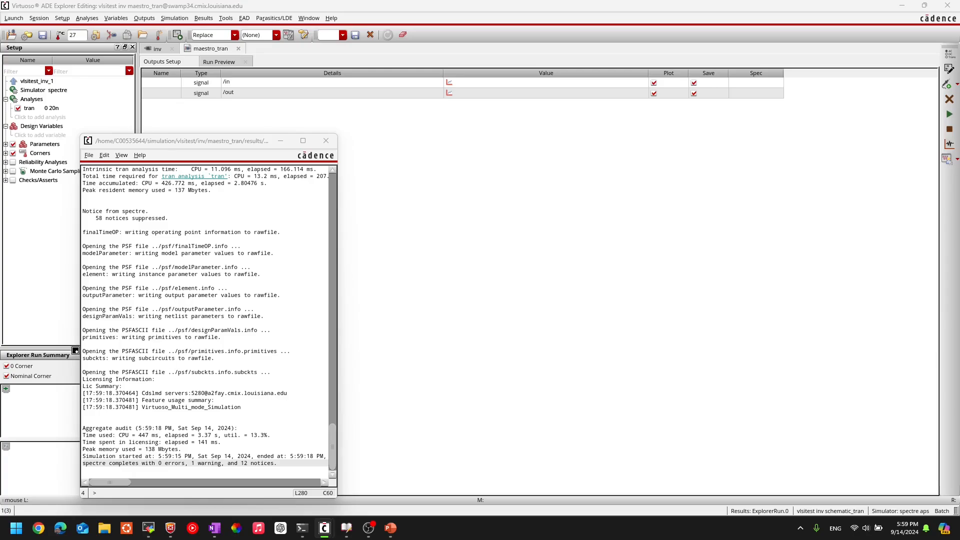
# Step: Bring the transient response graph window into view, maximize it, and split the /in and /out traces into separate strips
pyautogui.scroll(7, 205, 320)
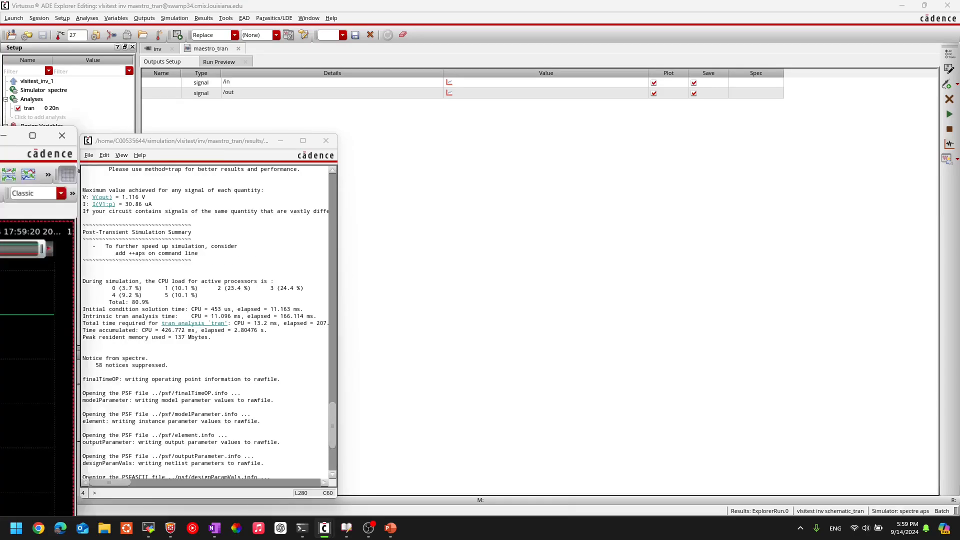
pyautogui.moveTo(0, 133); pyautogui.dragTo(502, 42)
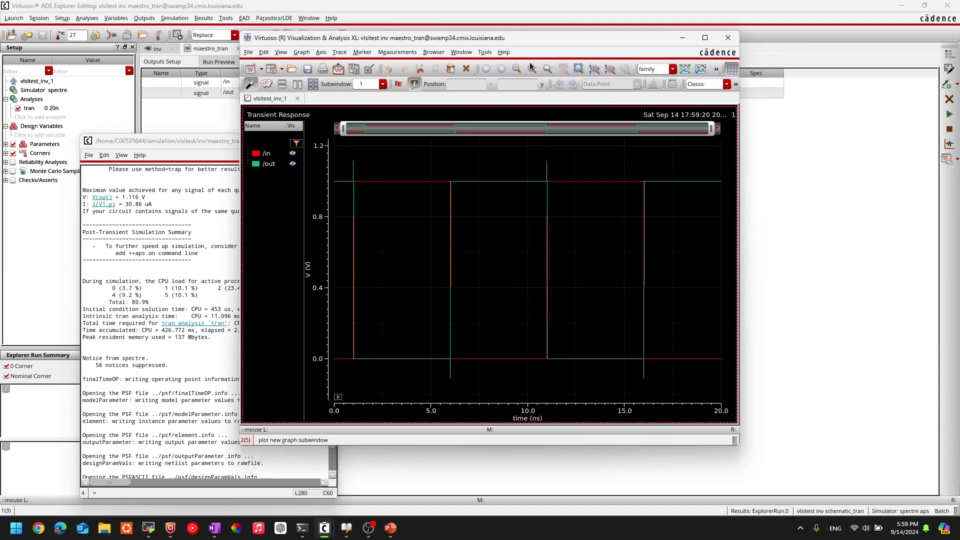
pyautogui.click(706, 38)
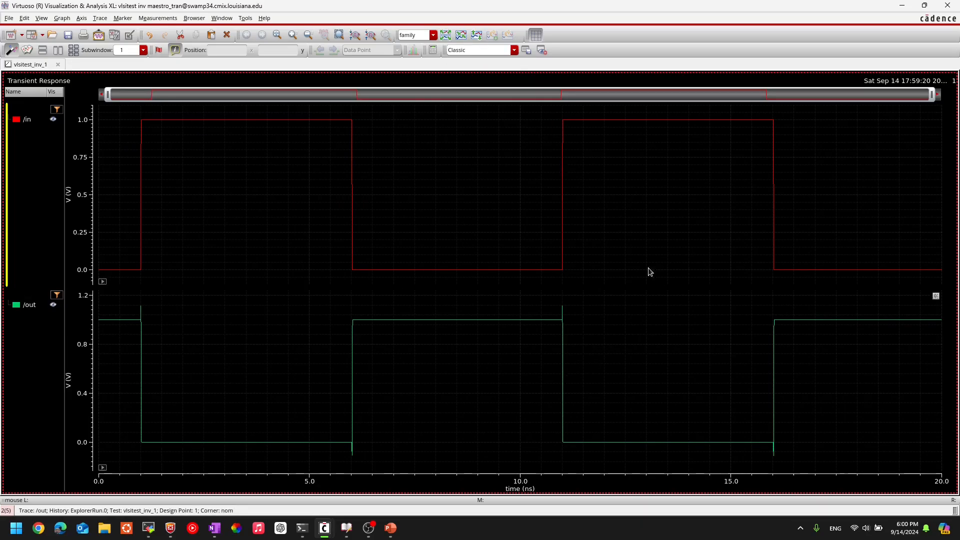
pyautogui.click(460, 37)
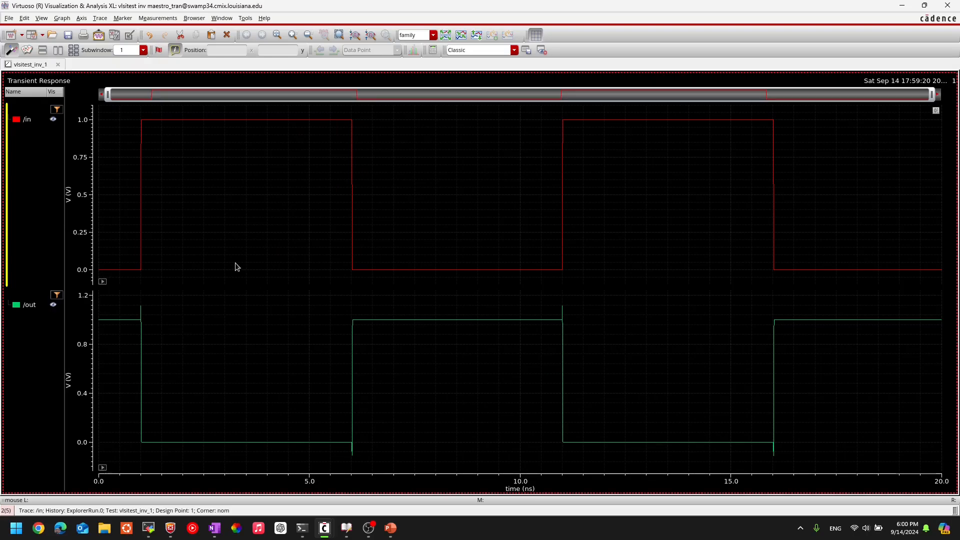
# Step: Highlight the /in and /out traces in turn to compare the inverter's input and output waveforms
pyautogui.click(25, 121)
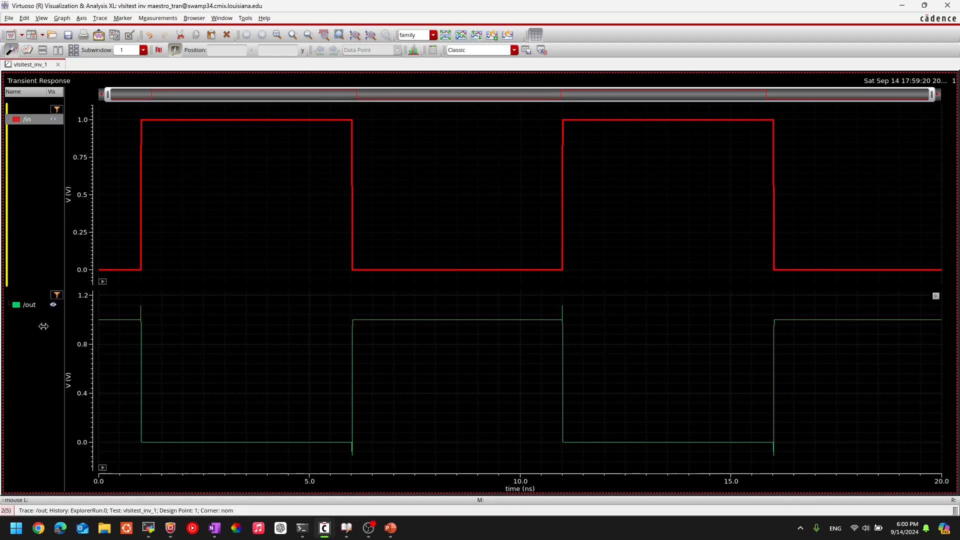
pyautogui.click(21, 307)
pyautogui.click(223, 354)
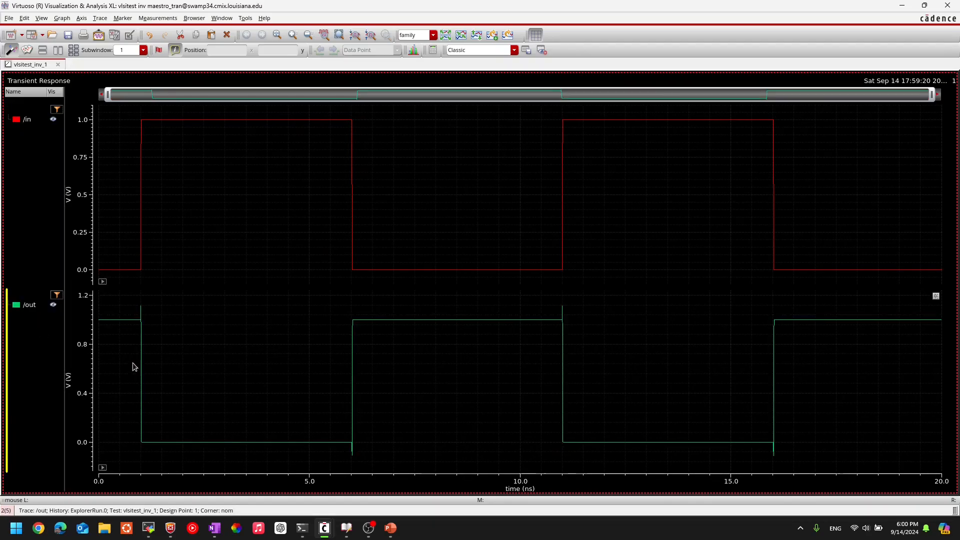
pyautogui.moveTo(110, 326)
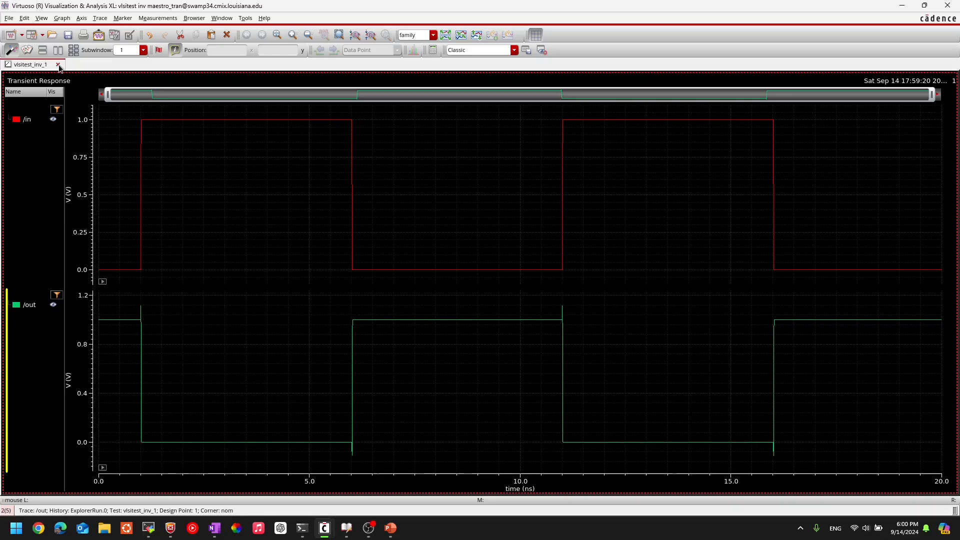
# Step: Return to the inverter schematic and open the object properties of the pulse source V0
pyautogui.moveTo(326, 537)
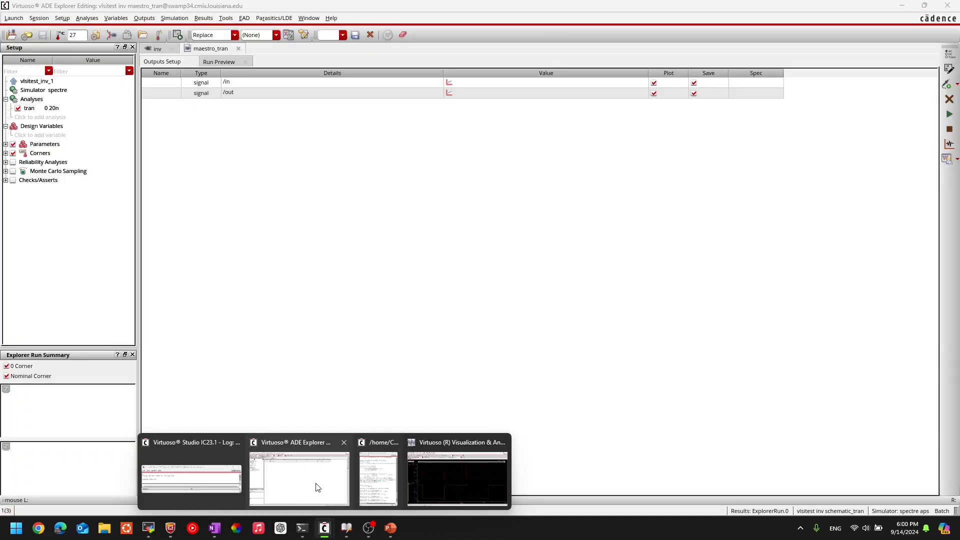
pyautogui.click(319, 489)
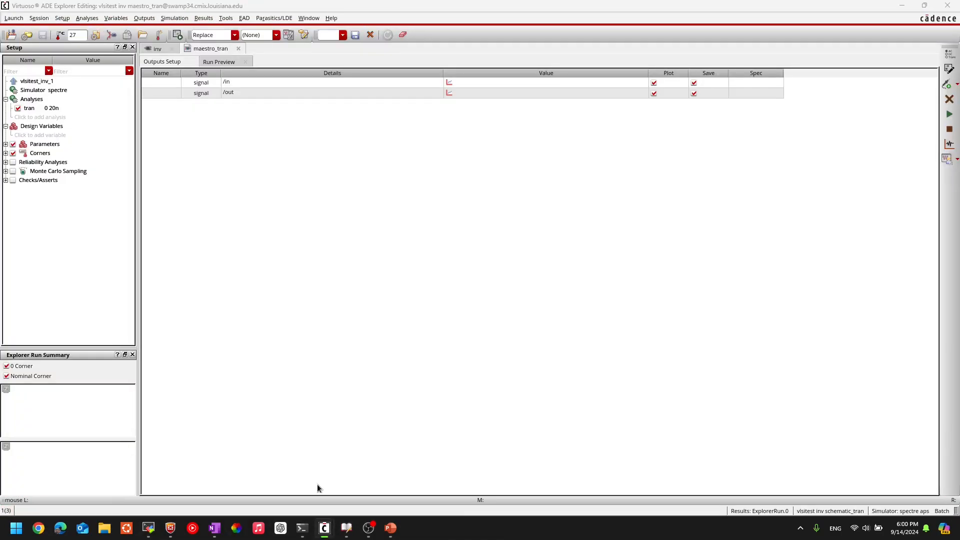
pyautogui.click(155, 48)
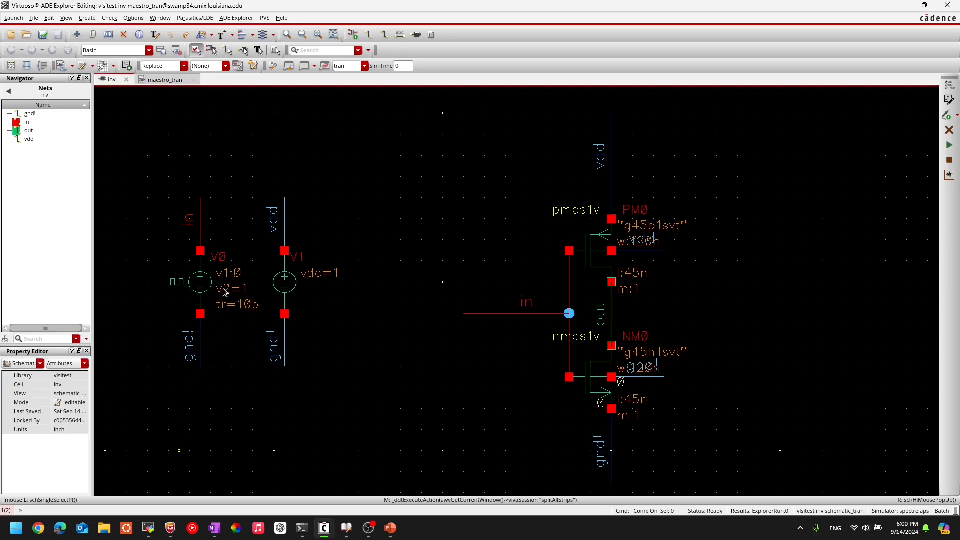
pyautogui.click(207, 281)
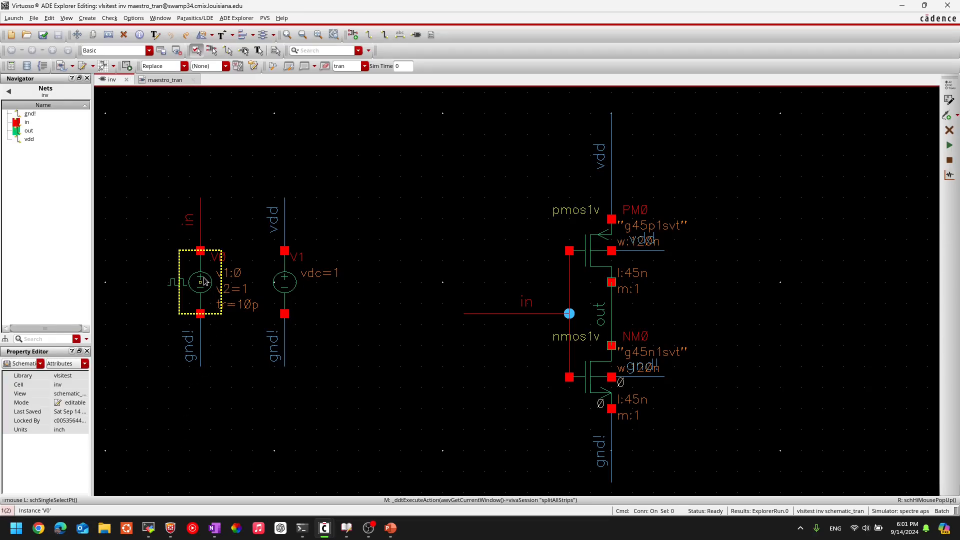
pyautogui.click(201, 286)
pyautogui.press('q')
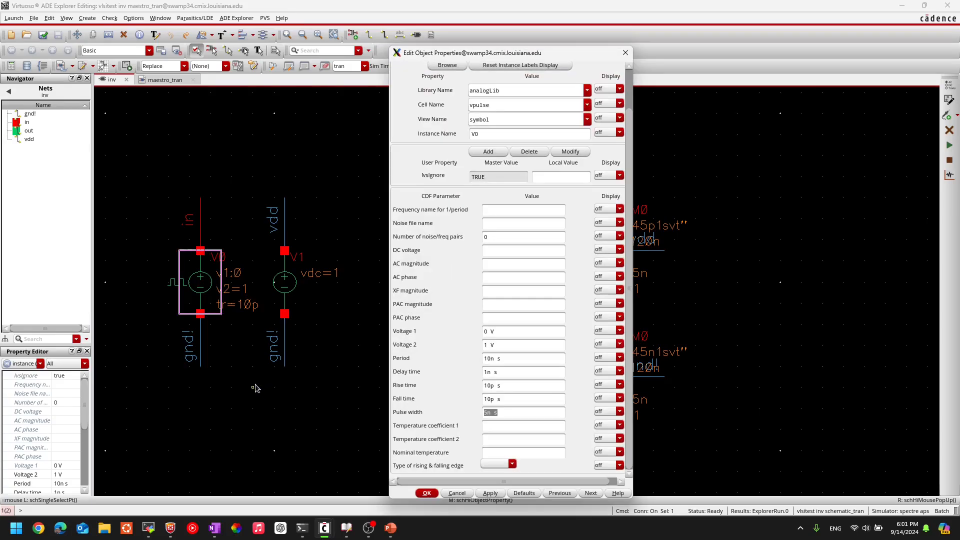
# Step: Review V0's pulse parameters: Voltage 1, Voltage 2, period, delay time, rise time, fall time and pulse width
pyautogui.click(508, 331)
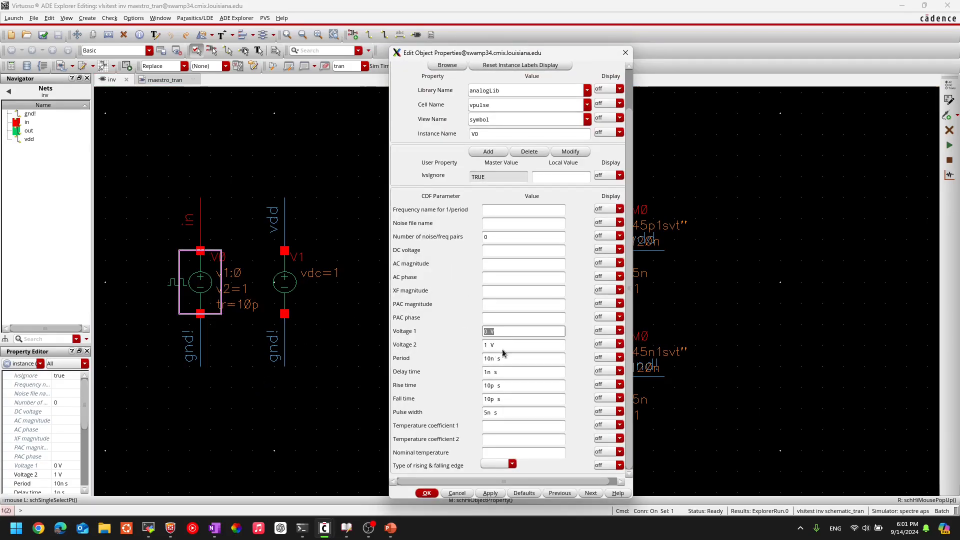
pyautogui.click(499, 332)
pyautogui.click(504, 344)
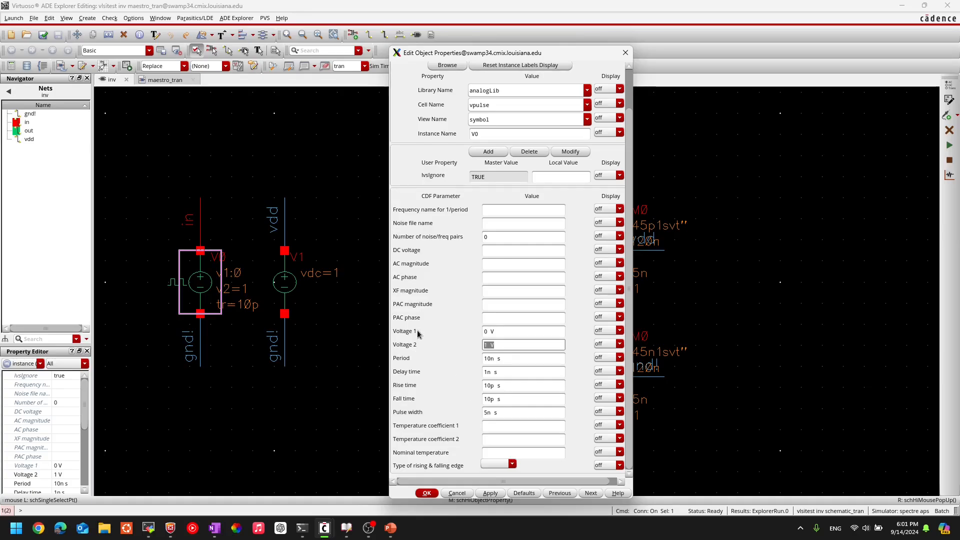
pyautogui.click(500, 331)
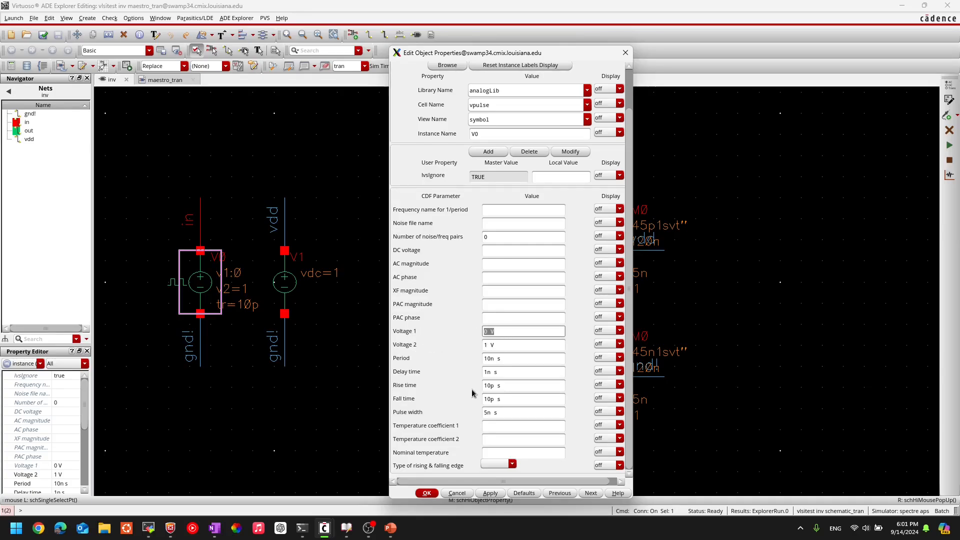
pyautogui.click(520, 345)
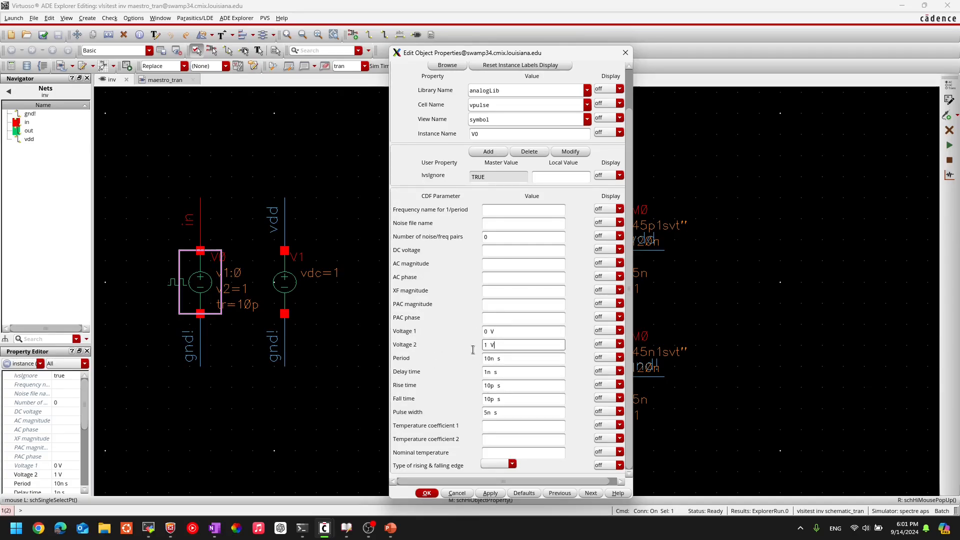
pyautogui.click(518, 359)
pyautogui.click(500, 373)
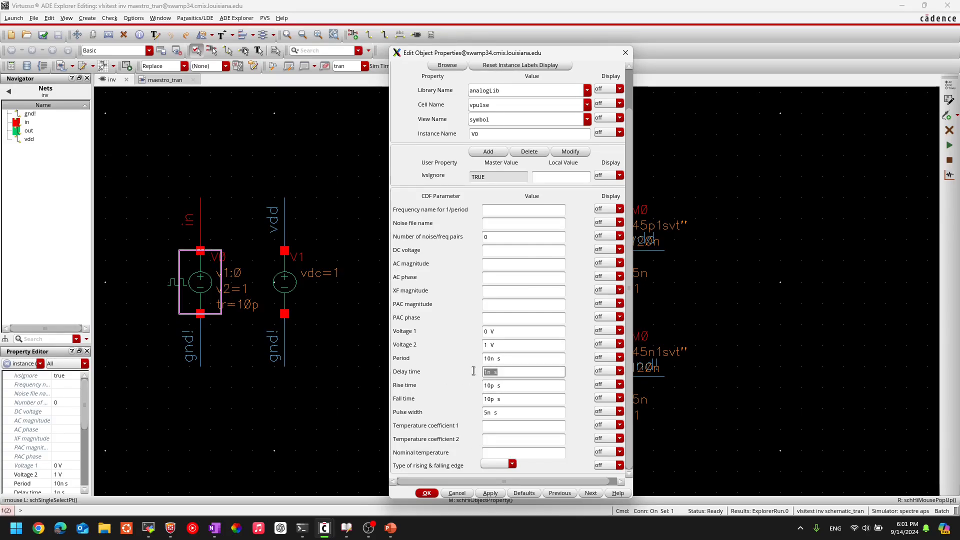
pyautogui.click(510, 384)
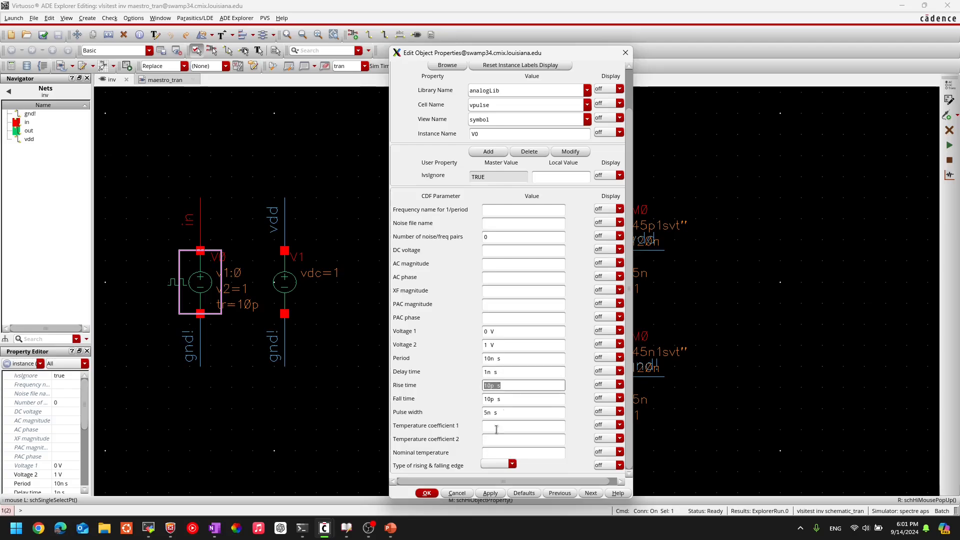
pyautogui.click(506, 400)
pyautogui.click(507, 413)
pyautogui.moveTo(508, 413); pyautogui.dragTo(469, 419)
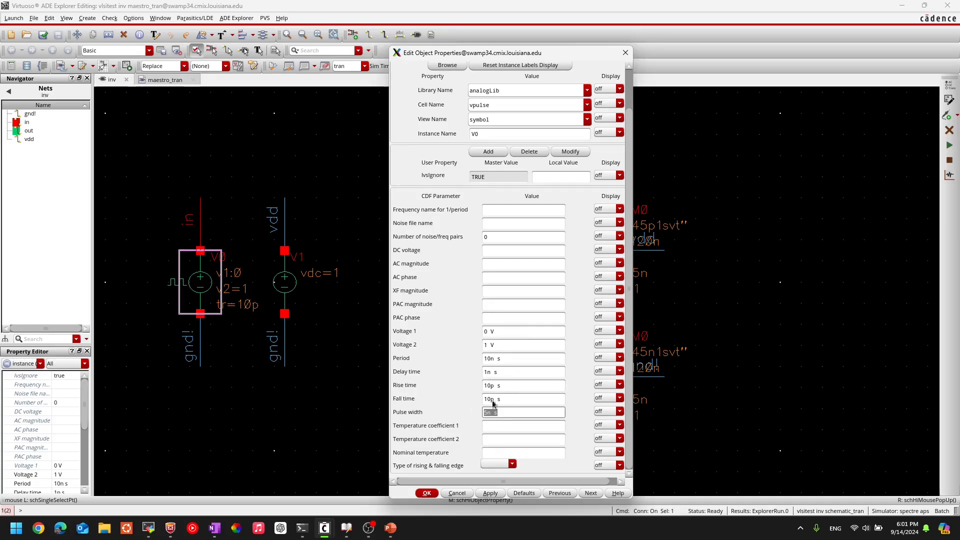
pyautogui.click(509, 333)
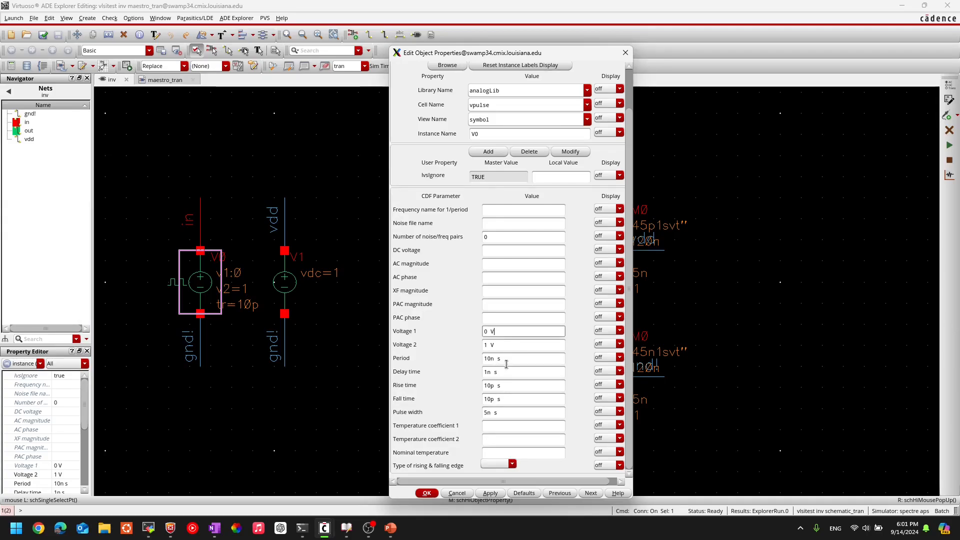
pyautogui.click(509, 359)
pyautogui.click(511, 386)
pyautogui.click(508, 360)
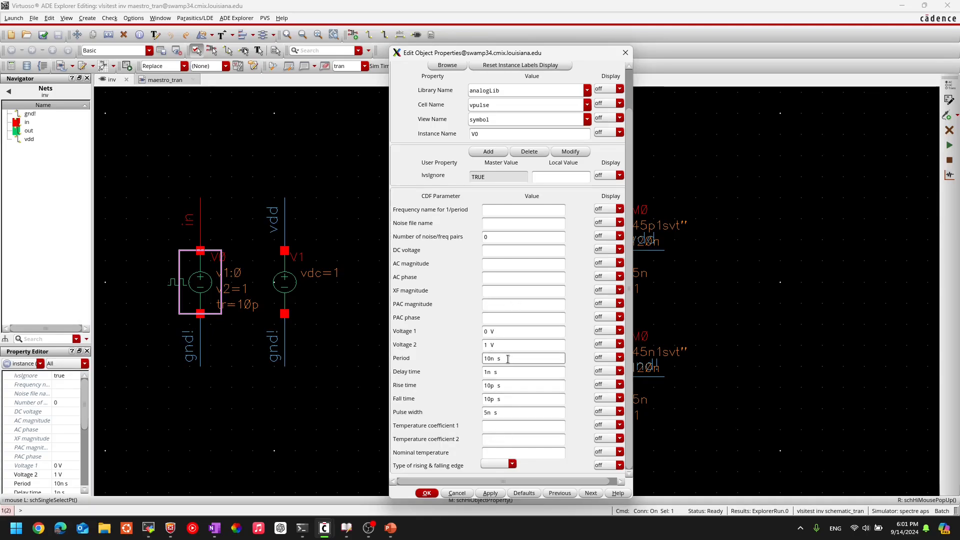
pyautogui.click(510, 375)
pyautogui.click(504, 389)
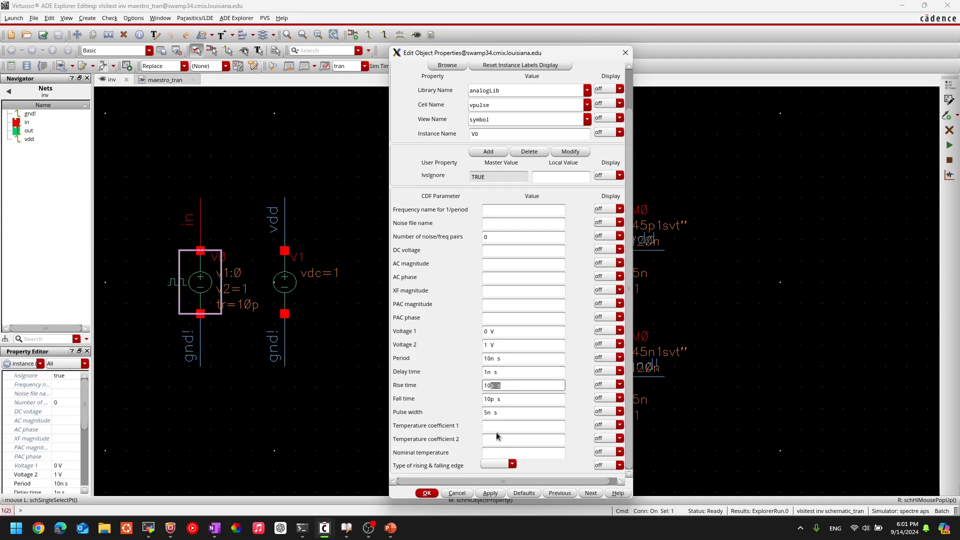
pyautogui.click(505, 401)
pyautogui.click(495, 414)
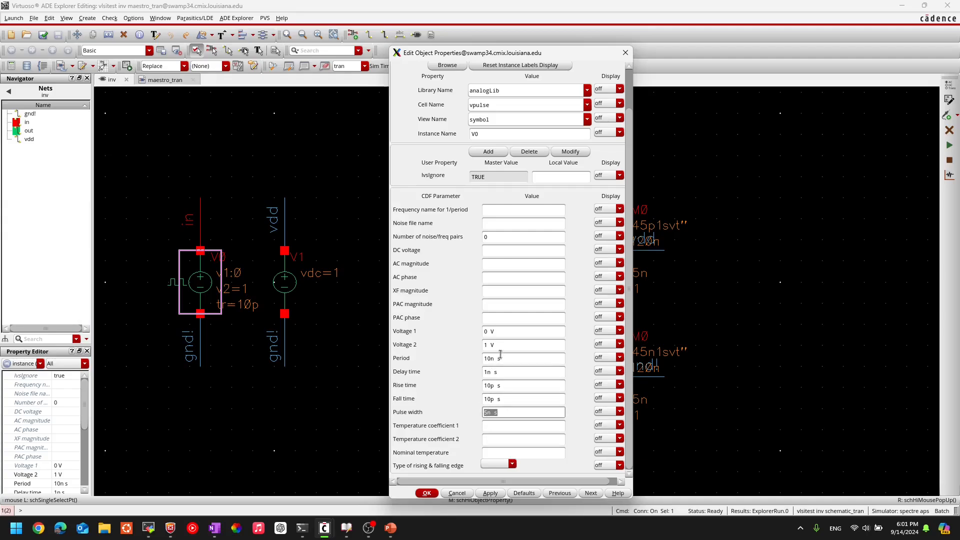
pyautogui.click(502, 345)
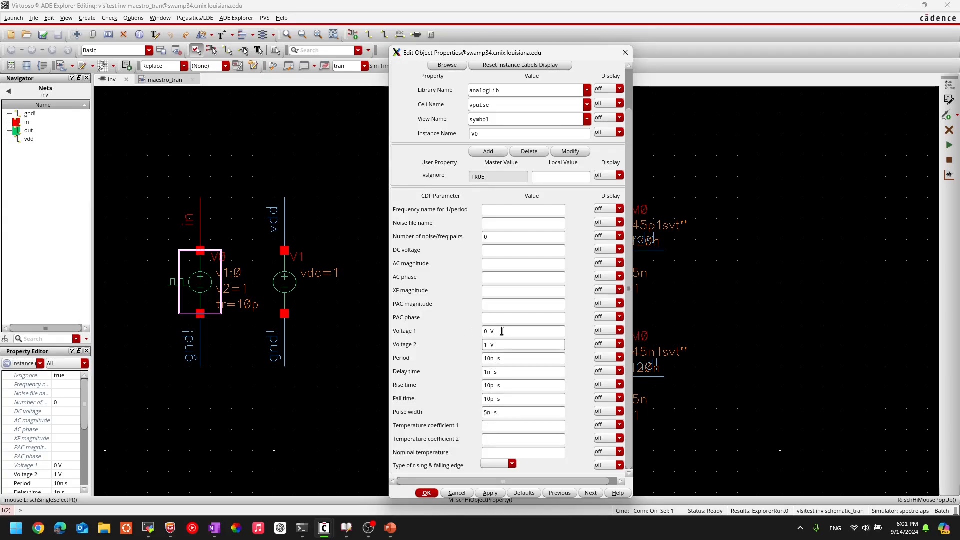
pyautogui.click(500, 332)
pyautogui.press('Tab')
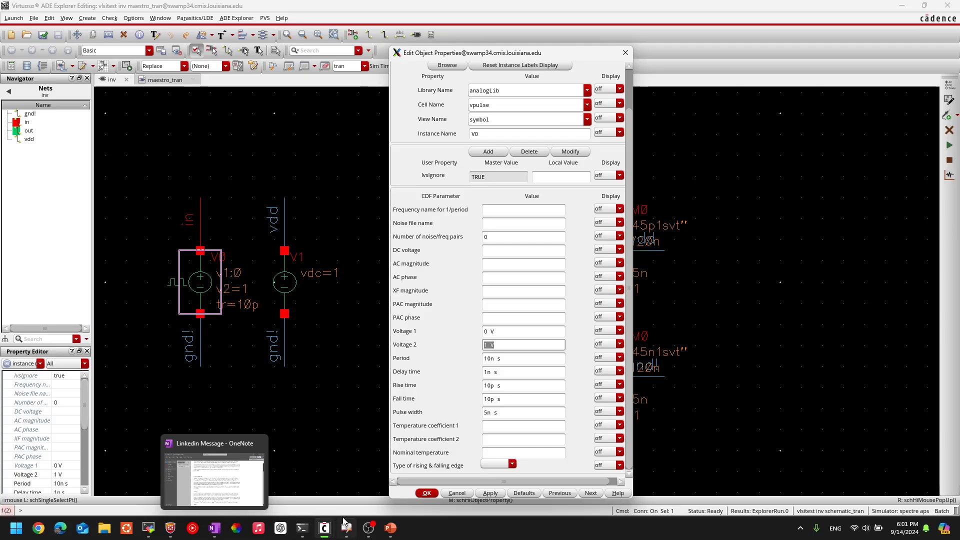
# Step: Restore the waveform window to a smaller size and arrange it side by side with V0's properties dialog
pyautogui.moveTo(324, 528)
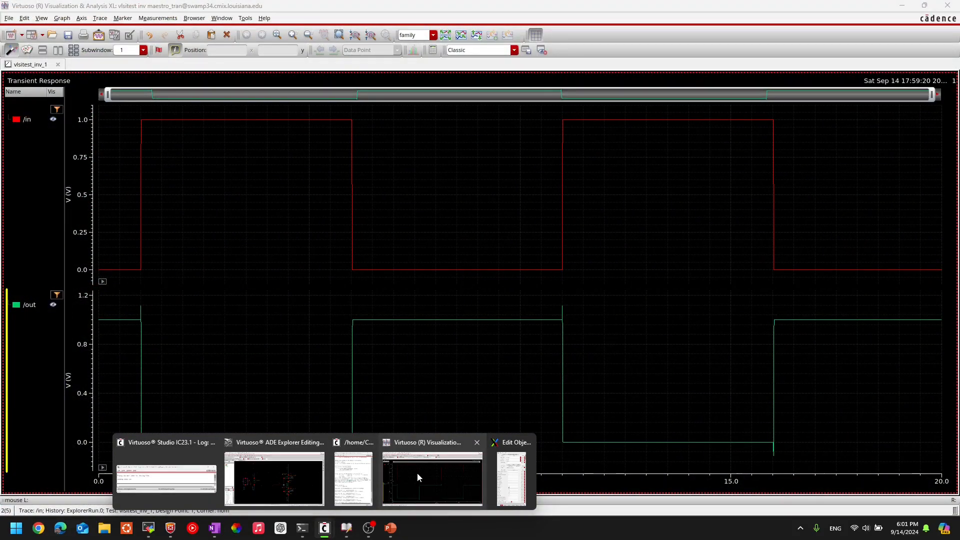
pyautogui.click(417, 472)
pyautogui.click(925, 6)
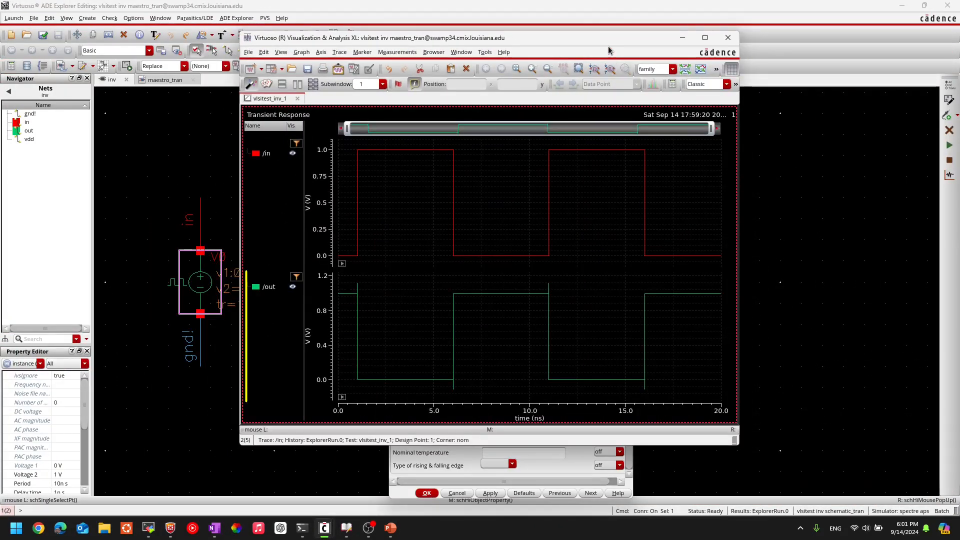
pyautogui.click(503, 52)
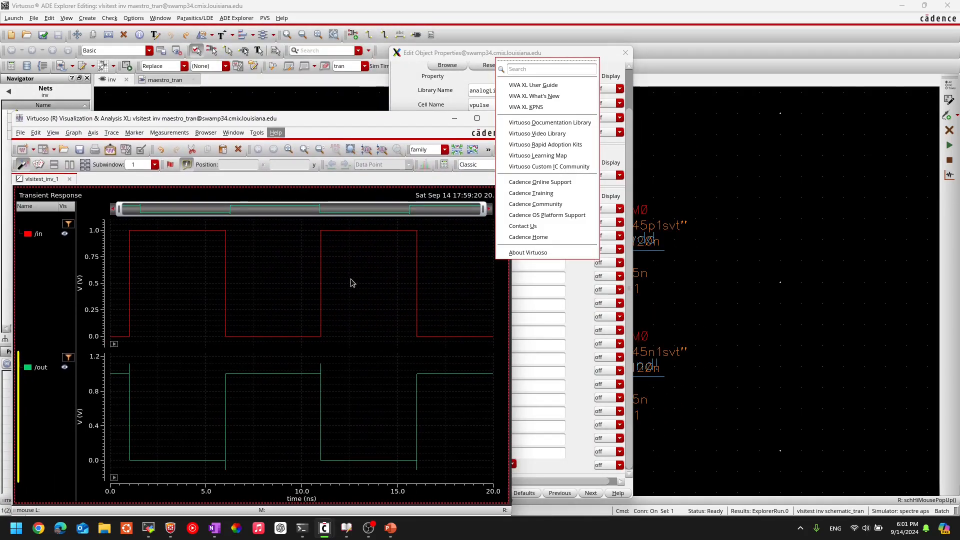
pyautogui.click(351, 283)
pyautogui.moveTo(388, 120); pyautogui.dragTo(380, 102)
pyautogui.moveTo(537, 54); pyautogui.dragTo(721, 46)
pyautogui.moveTo(394, 104); pyautogui.dragTo(412, 42)
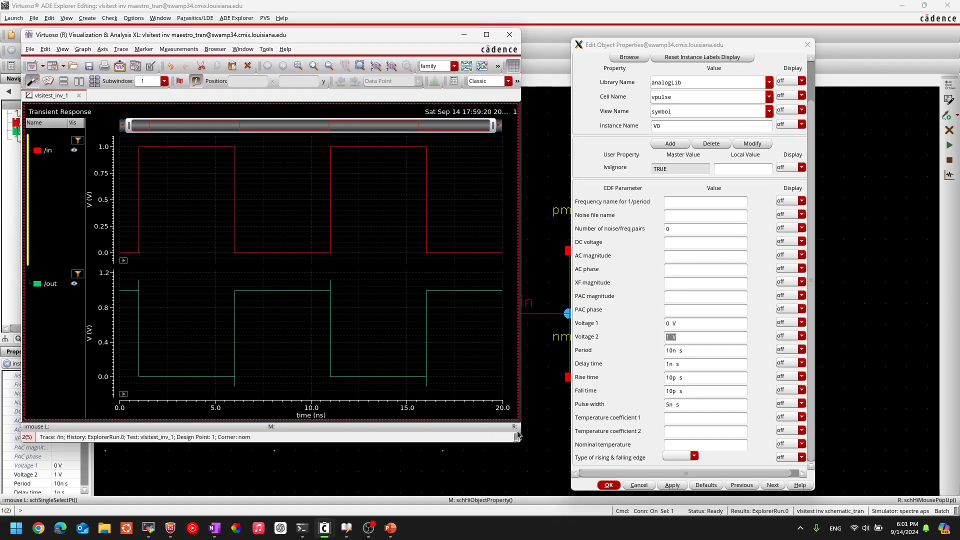
pyautogui.moveTo(520, 441); pyautogui.dragTo(567, 475)
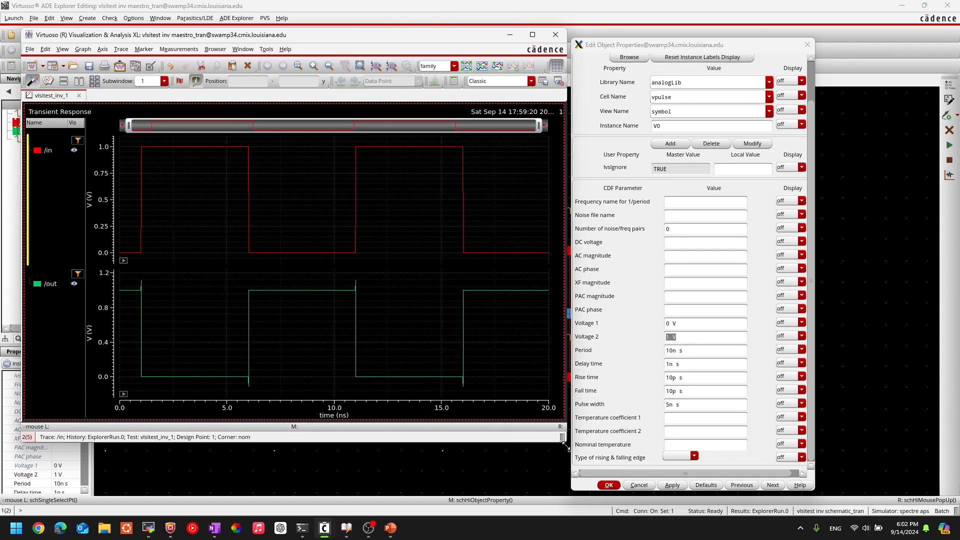
pyautogui.moveTo(564, 440); pyautogui.dragTo(569, 491)
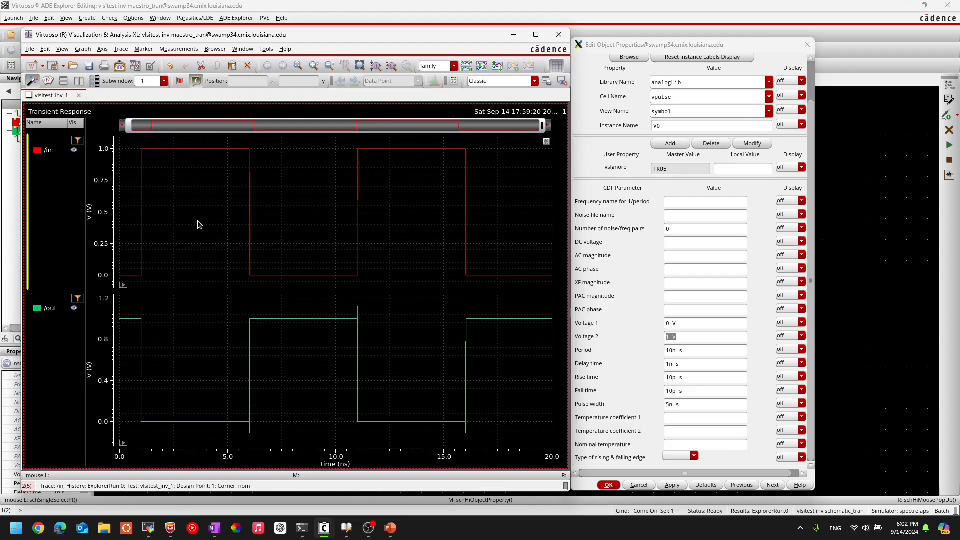
# Step: Compare V0's Voltage 1 and Voltage 2 parameters with the low and high levels of the /in waveform
pyautogui.click(672, 324)
pyautogui.moveTo(685, 336); pyautogui.dragTo(642, 358)
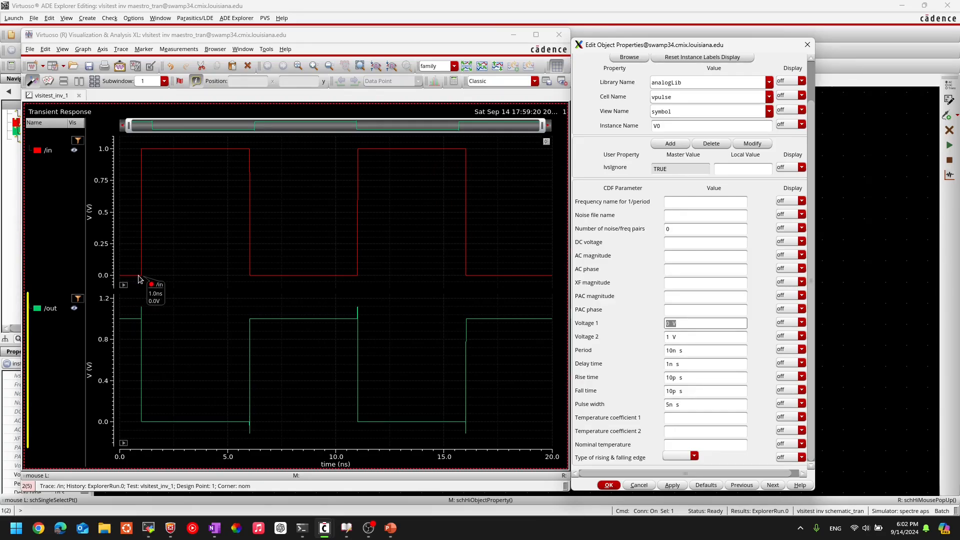
pyautogui.click(683, 340)
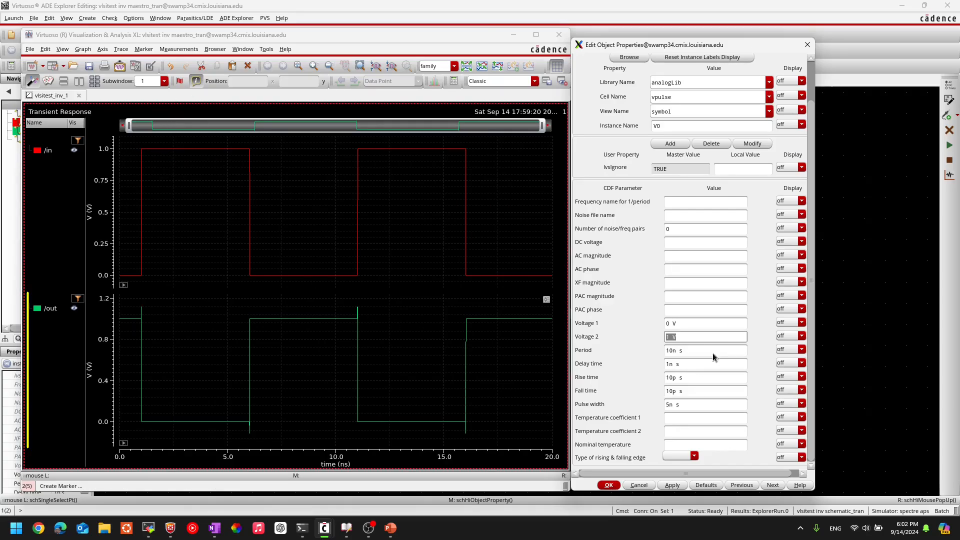
# Step: Relate V0's period parameter to the spacing between successive rising and falling edges of the /in waveform
pyautogui.click(700, 354)
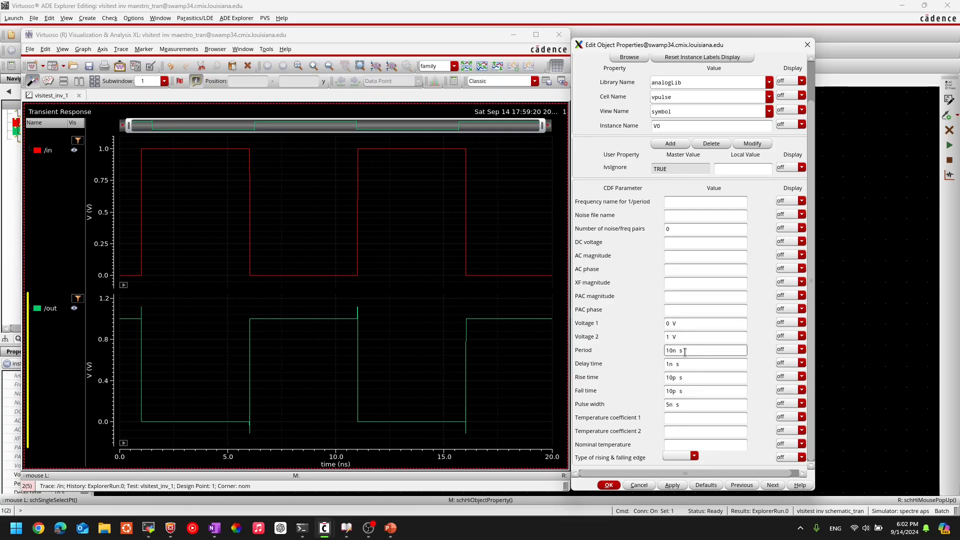
pyautogui.moveTo(692, 349); pyautogui.dragTo(658, 352)
pyautogui.moveTo(140, 216)
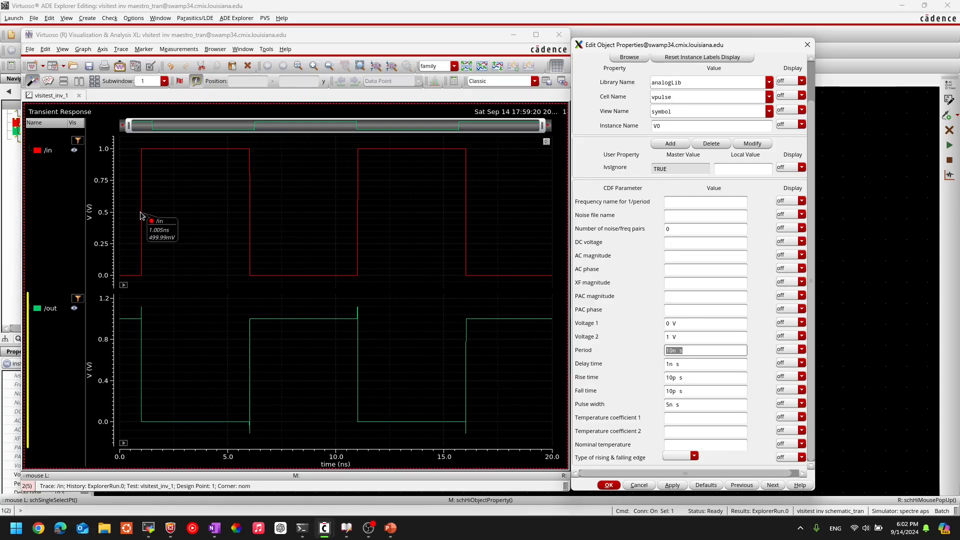
pyautogui.moveTo(359, 216)
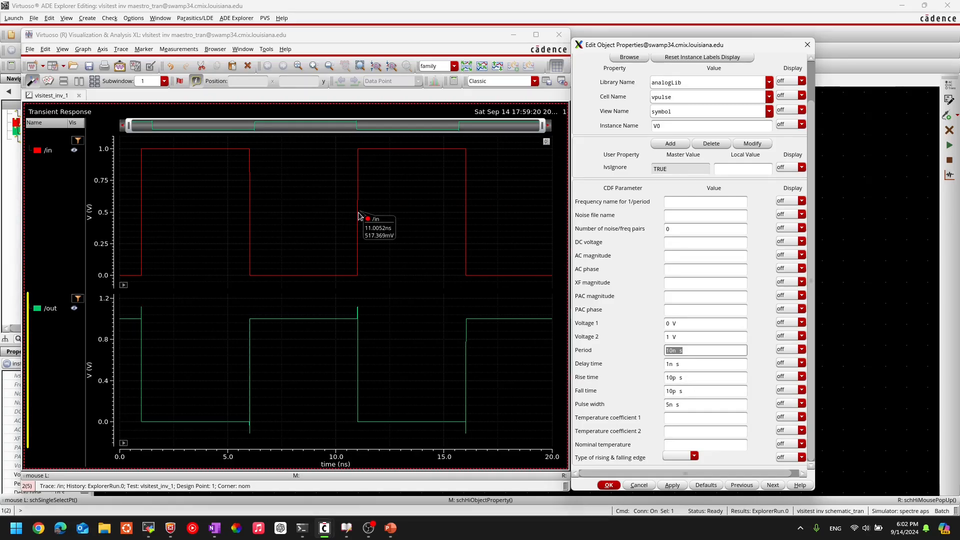
pyautogui.moveTo(469, 156)
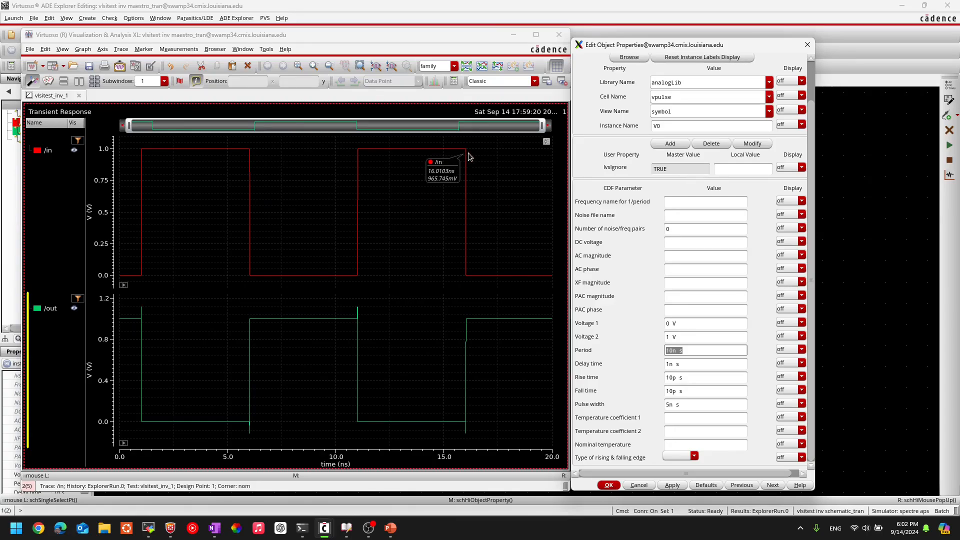
pyautogui.moveTo(249, 280)
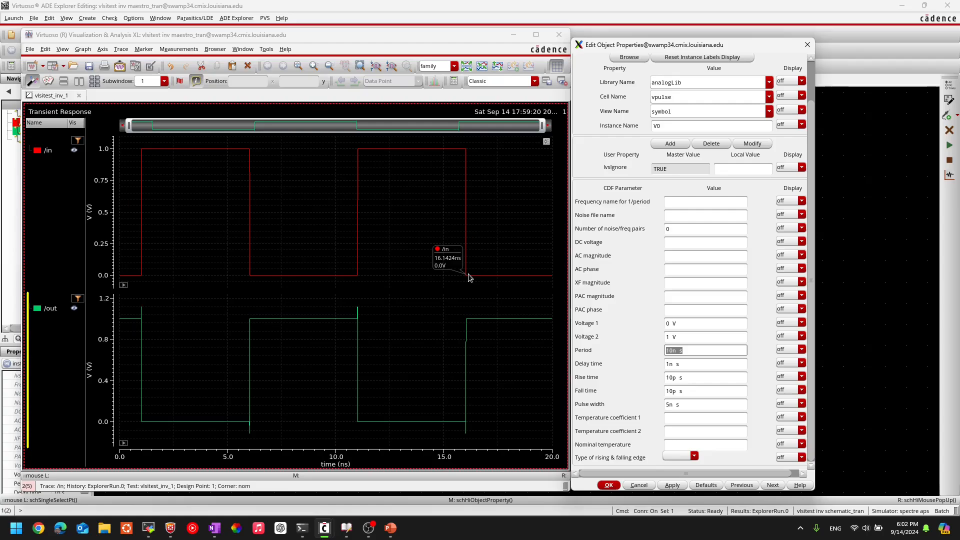
pyautogui.moveTo(461, 412)
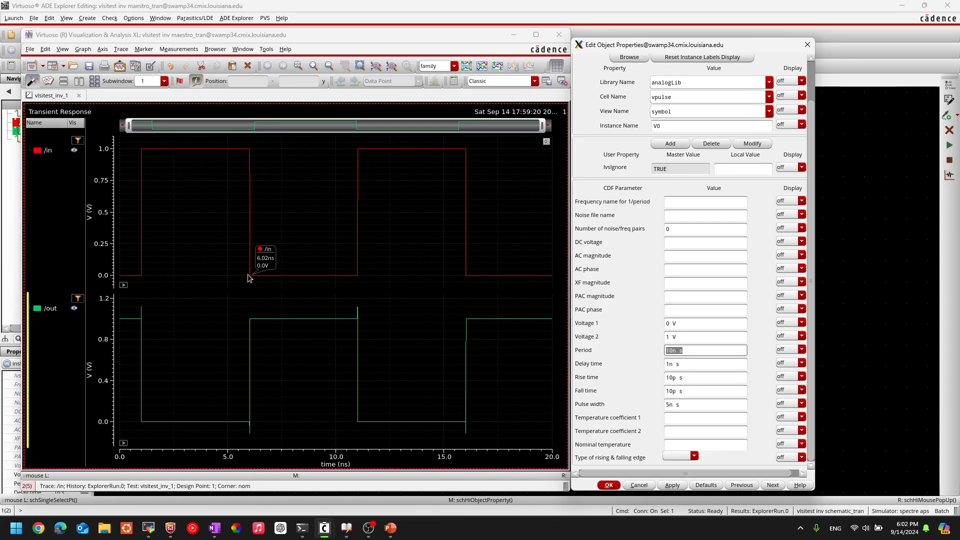
pyautogui.moveTo(466, 278)
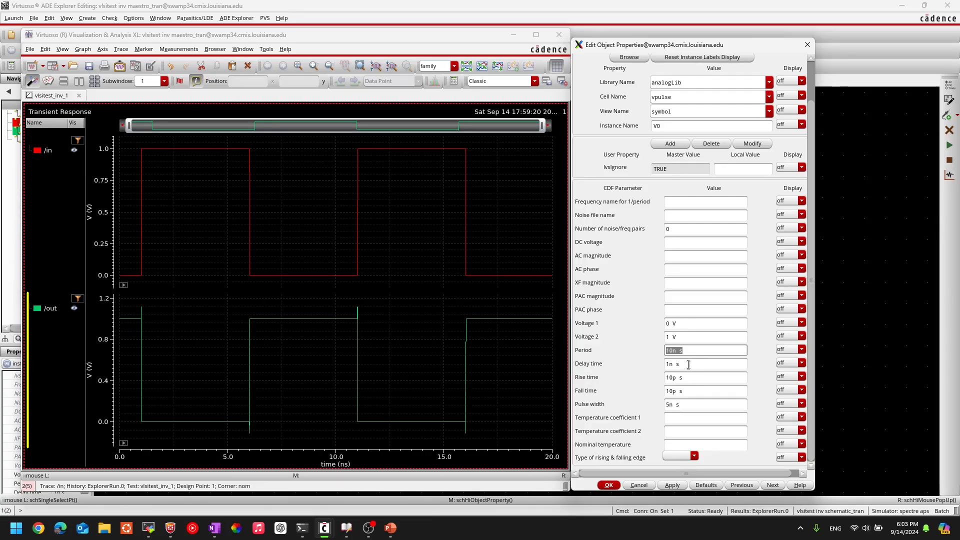
# Step: Relate V0's delay time to the initial low interval before the /in waveform switches to Voltage 2
pyautogui.moveTo(689, 365); pyautogui.dragTo(633, 371)
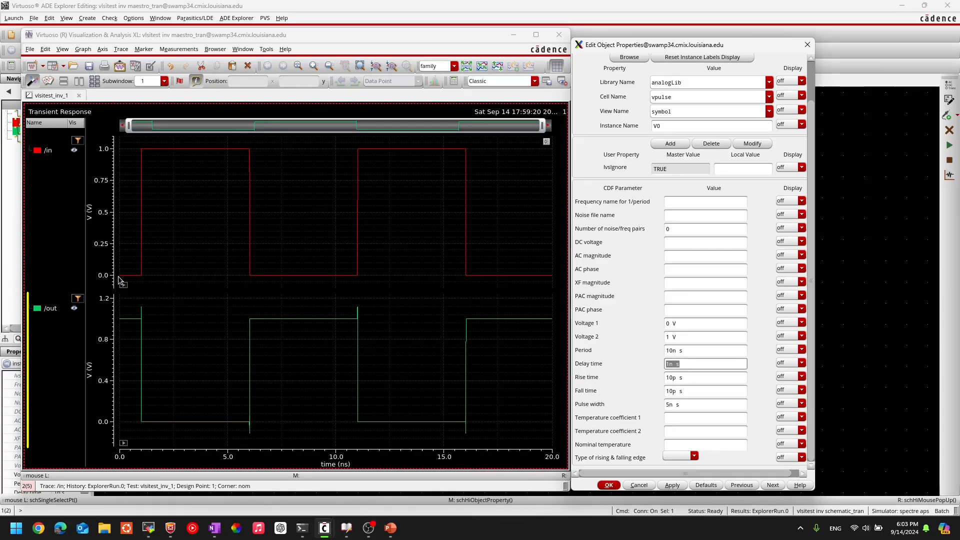
pyautogui.moveTo(121, 280)
pyautogui.moveTo(143, 155)
pyautogui.click(673, 336)
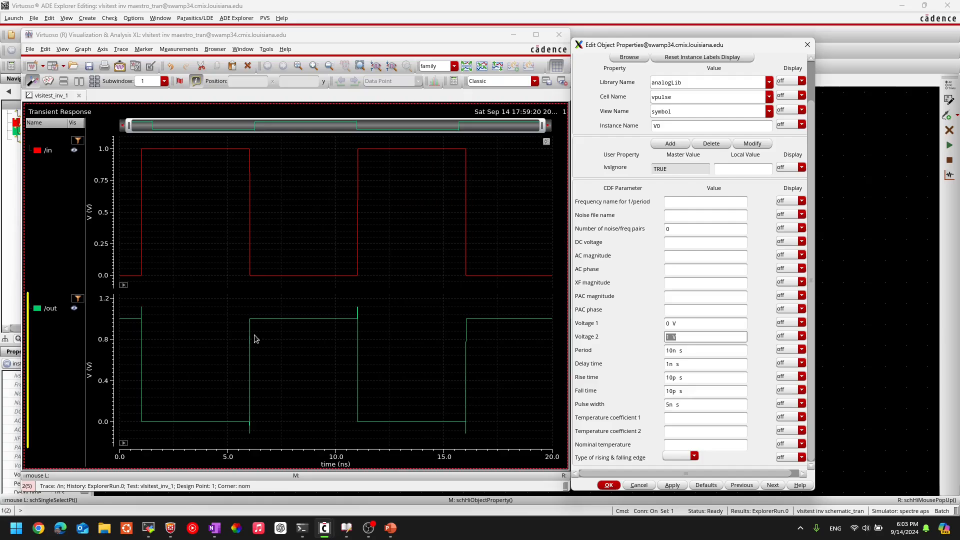
pyautogui.click(690, 364)
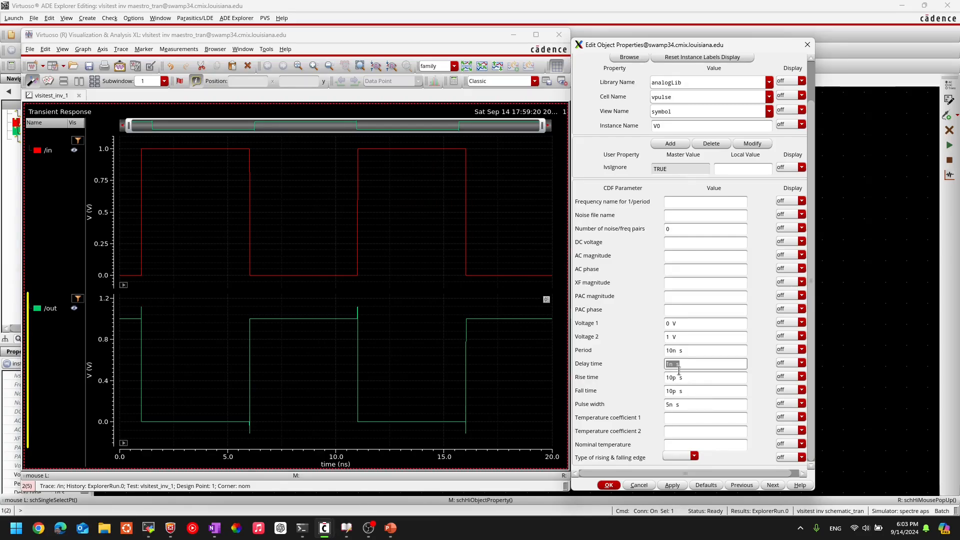
# Step: Examine the first rising edge of /in up close and compare its start and end times with V0's rise time
pyautogui.press('Tab')
pyautogui.press('Tab')
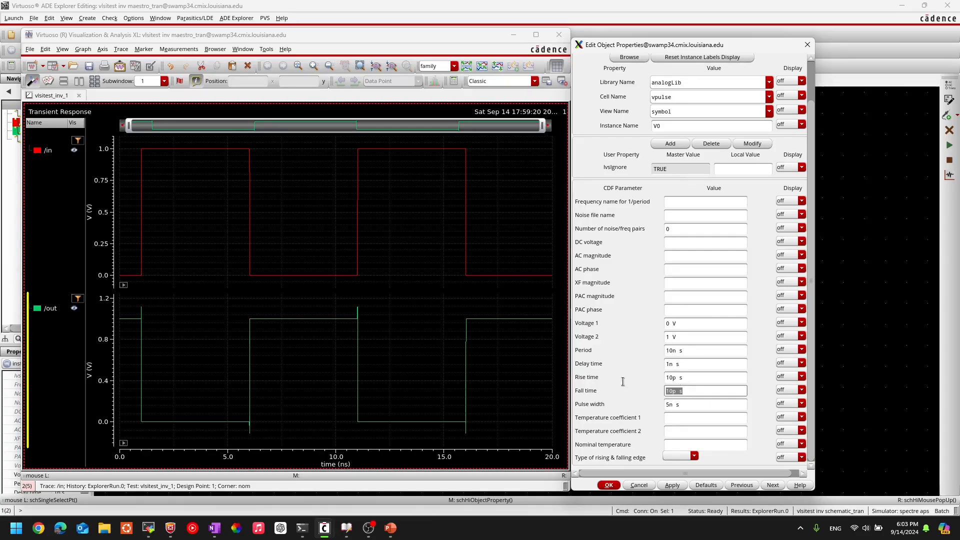
pyautogui.moveTo(142, 150)
pyautogui.click(137, 142)
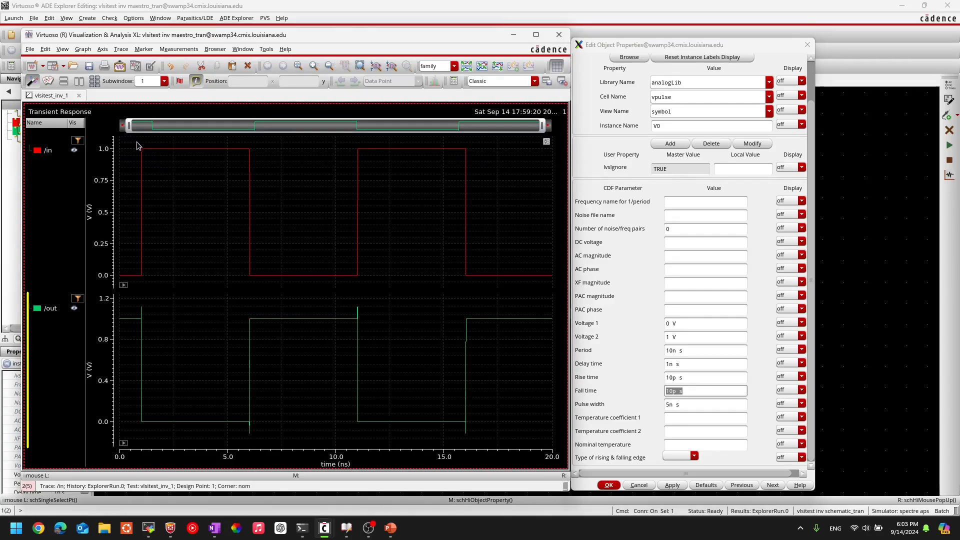
pyautogui.moveTo(131, 140)
pyautogui.mouseDown()
pyautogui.moveTo(152, 168)
pyautogui.moveTo(155, 284)
pyautogui.mouseUp()
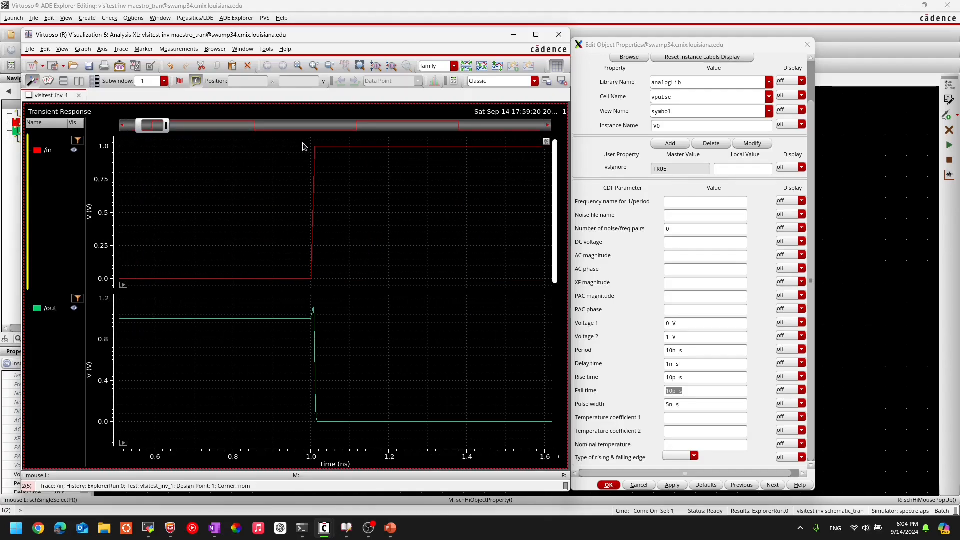
pyautogui.moveTo(303, 146); pyautogui.dragTo(334, 306)
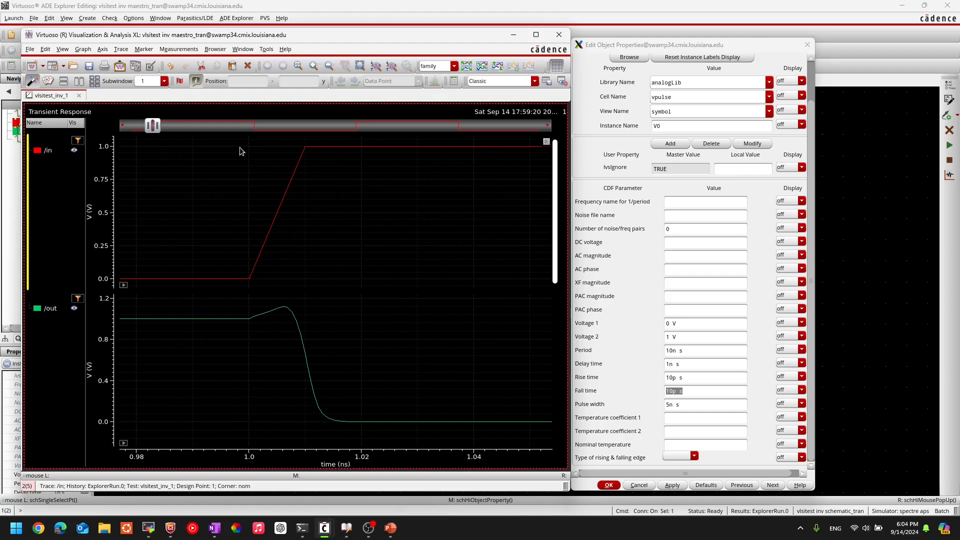
pyautogui.moveTo(249, 280)
pyautogui.moveTo(305, 149)
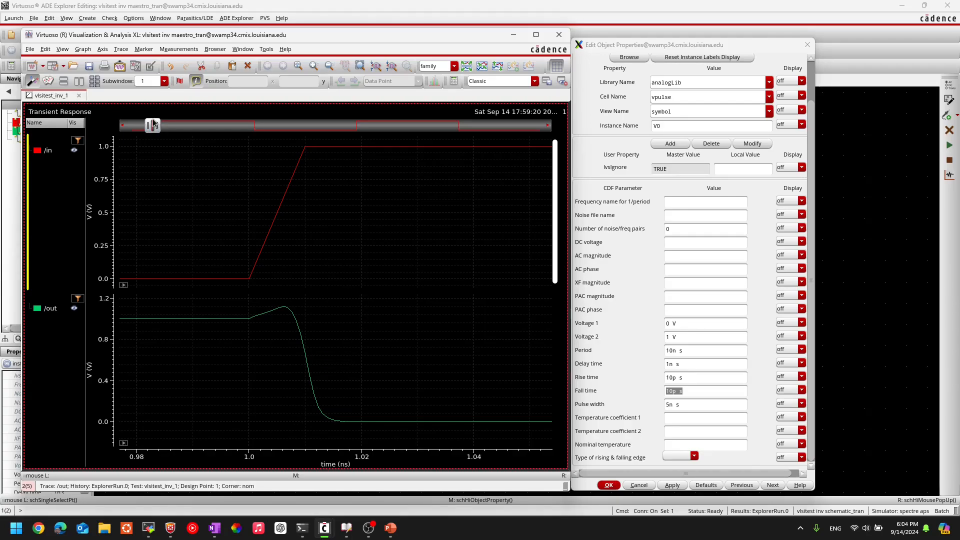
# Step: Examine the start and end of the first falling edge of /in against V0's fall time, finishing with the full waveform fitted
pyautogui.moveTo(157, 118)
pyautogui.mouseDown()
pyautogui.moveTo(138, 123)
pyautogui.moveTo(267, 123)
pyautogui.moveTo(253, 123)
pyautogui.moveTo(253, 165)
pyautogui.moveTo(261, 148)
pyautogui.mouseUp()
pyautogui.moveTo(263, 149)
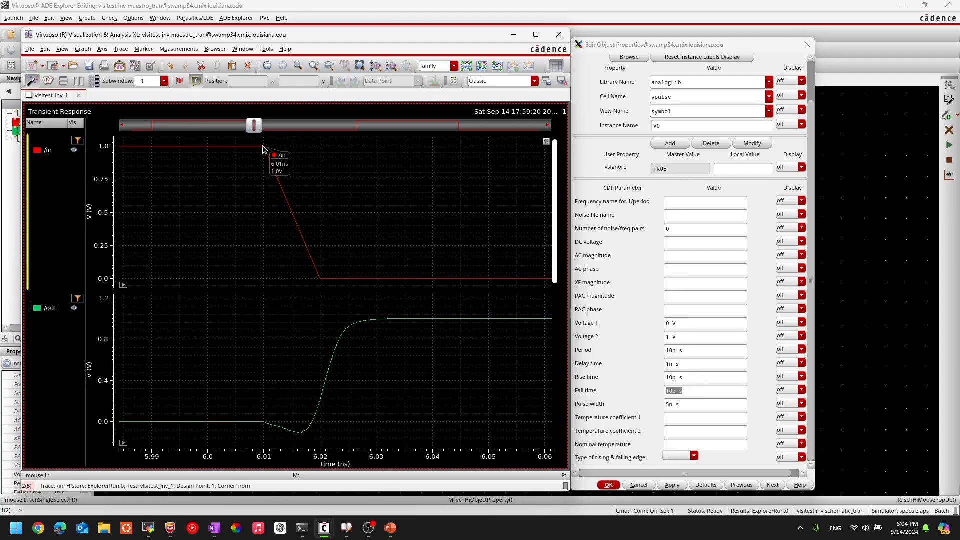
pyautogui.moveTo(320, 282)
pyautogui.press('f')
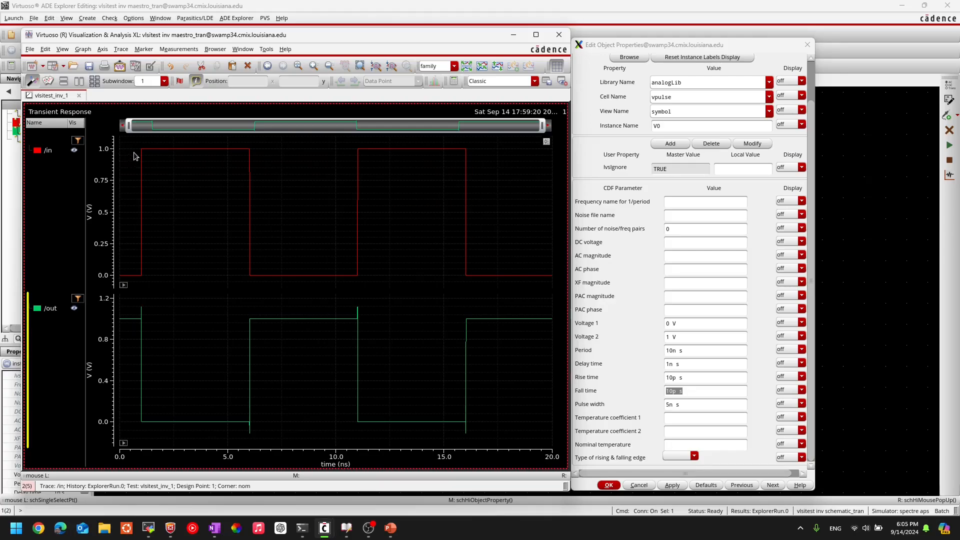
# Step: Place point markers on the first rising and first falling edges of /in, at about 702 mV and 678 mV, with their labels separated
pyautogui.moveTo(141, 152)
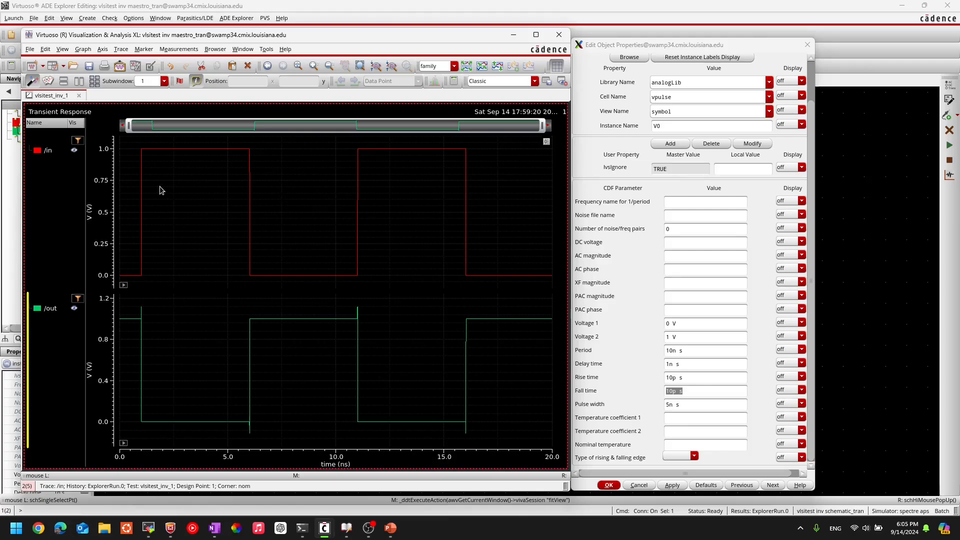
pyautogui.press('m')
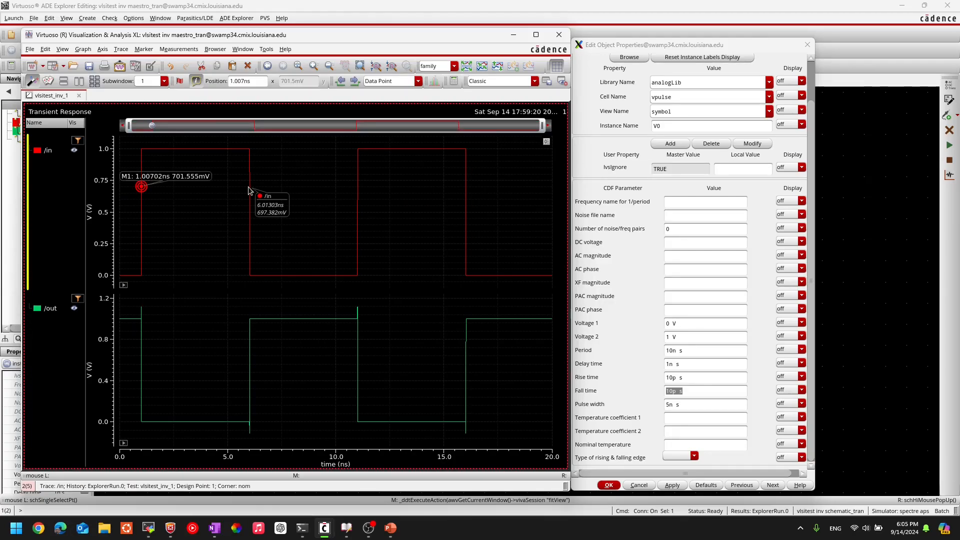
pyautogui.press('m')
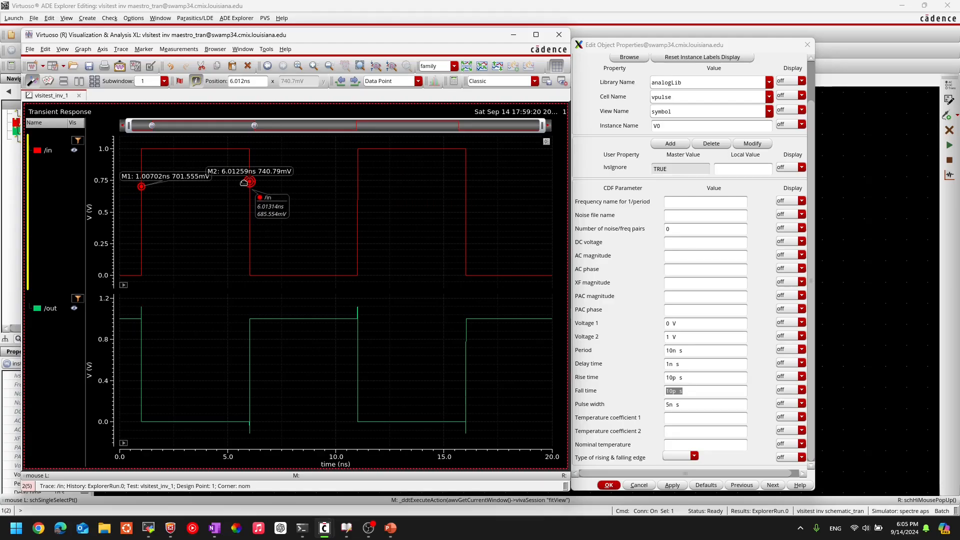
pyautogui.moveTo(243, 183); pyautogui.dragTo(249, 188)
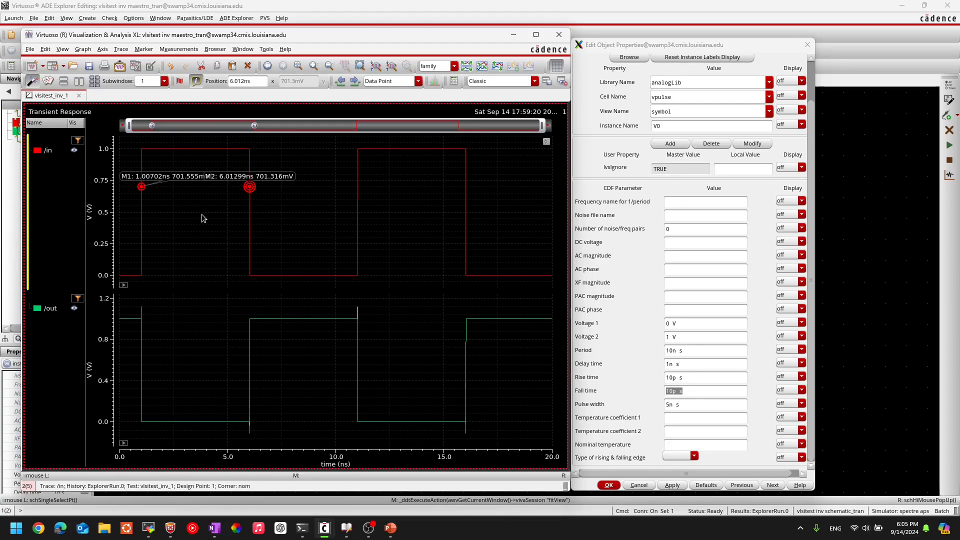
pyautogui.moveTo(158, 178); pyautogui.dragTo(152, 218)
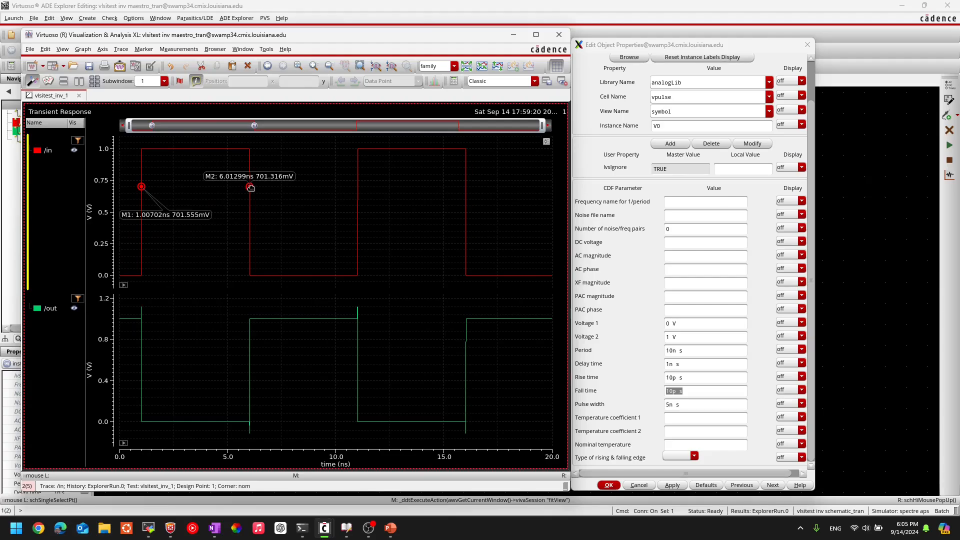
pyautogui.moveTo(250, 187)
pyautogui.mouseDown()
pyautogui.moveTo(250, 165)
pyautogui.moveTo(249, 213)
pyautogui.moveTo(249, 190)
pyautogui.mouseUp()
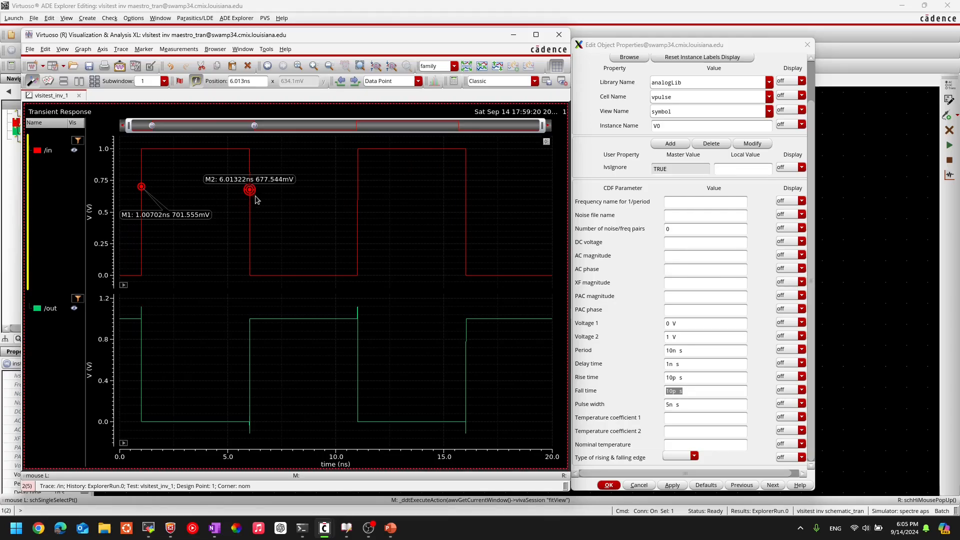
# Step: Delete both point markers from the /in trace
pyautogui.press('Delete')
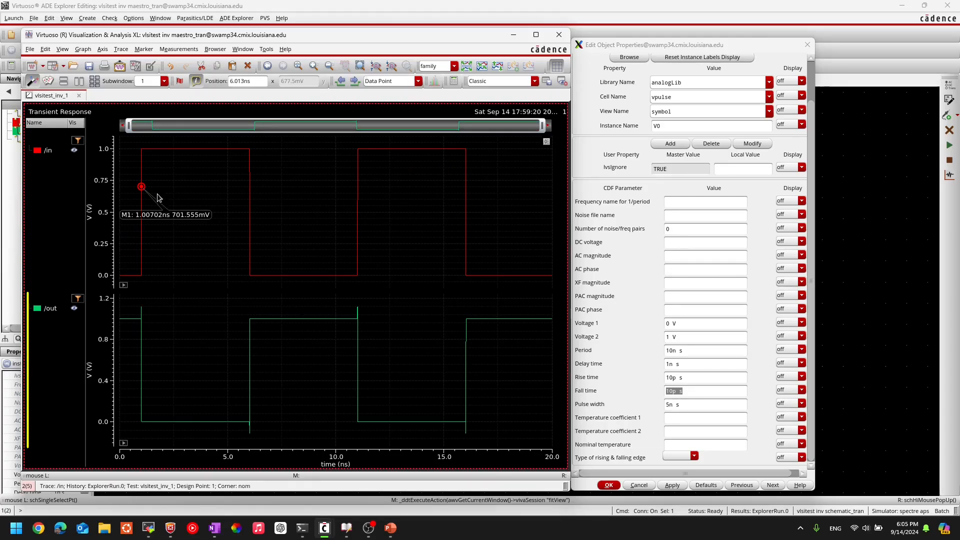
pyautogui.click(143, 186)
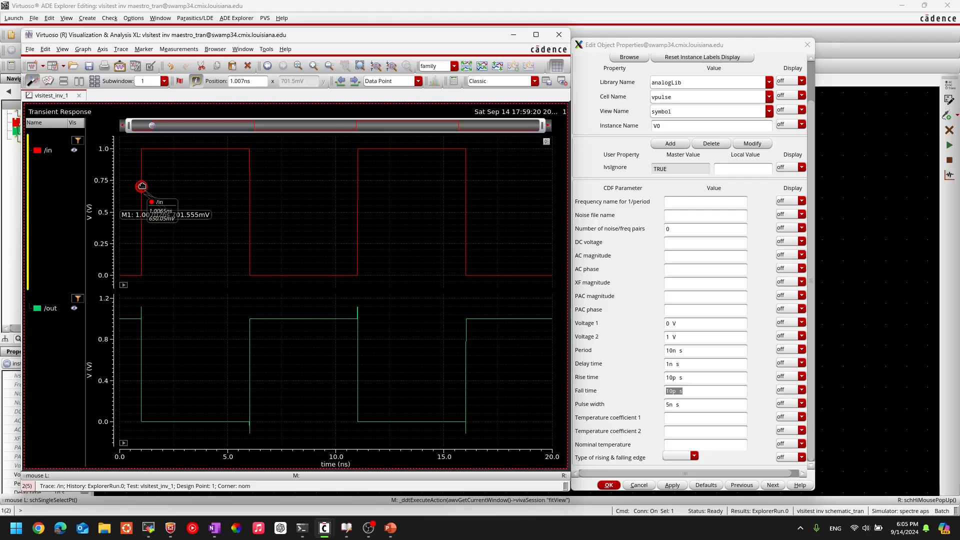
pyautogui.press('Delete')
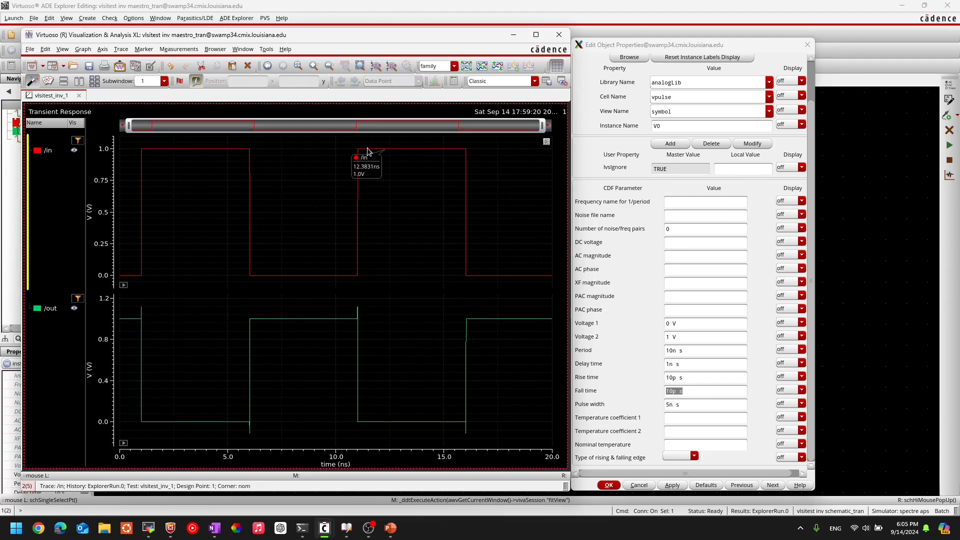
# Step: Place a point marker on the first rising edge of /in and slide it to about 575 mV
pyautogui.click(140, 212)
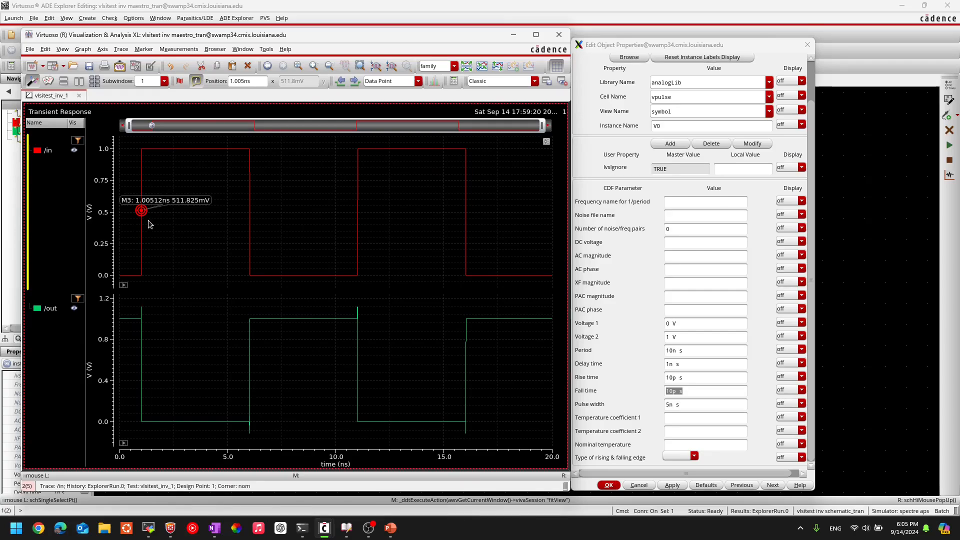
pyautogui.moveTo(141, 210); pyautogui.dragTo(153, 170)
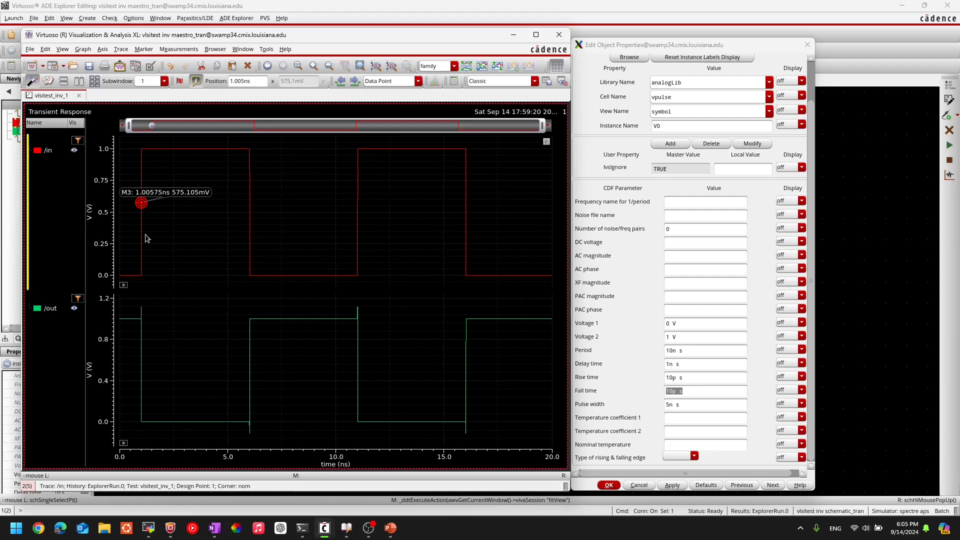
# Step: Add a horizontal marker across the /in plot and move it to about 189 mV
pyautogui.moveTo(142, 240)
pyautogui.press('h')
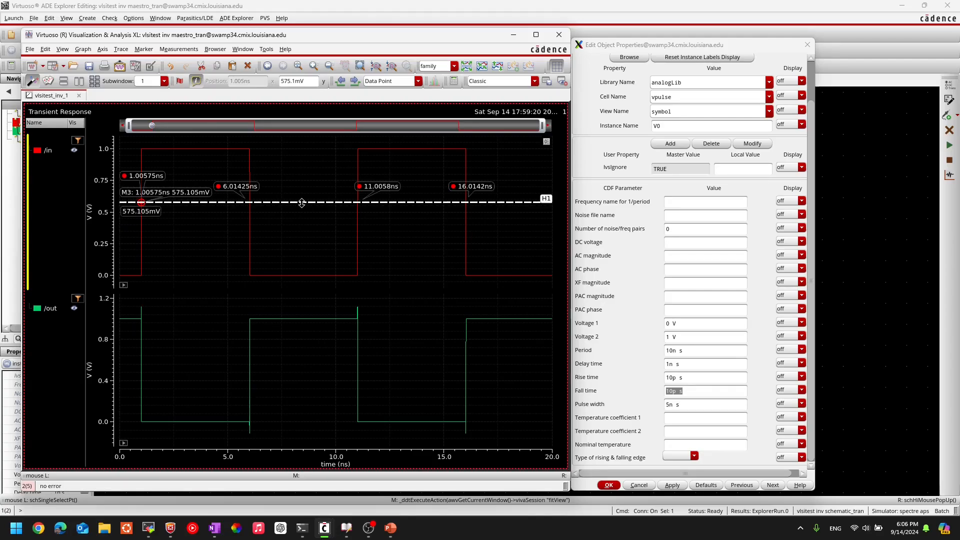
pyautogui.moveTo(303, 212)
pyautogui.mouseDown()
pyautogui.moveTo(310, 239)
pyautogui.moveTo(318, 175)
pyautogui.moveTo(328, 235)
pyautogui.moveTo(341, 205)
pyautogui.moveTo(331, 219)
pyautogui.moveTo(327, 206)
pyautogui.moveTo(322, 252)
pyautogui.mouseUp()
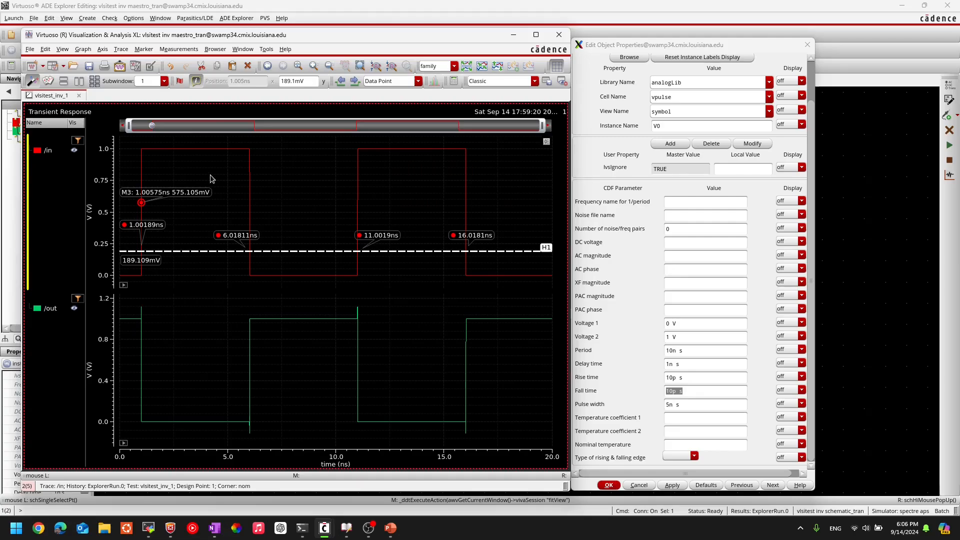
# Step: Add a vertical marker across both plots and slide it through the waveforms, leaving it at about 3.8 ns
pyautogui.press('v')
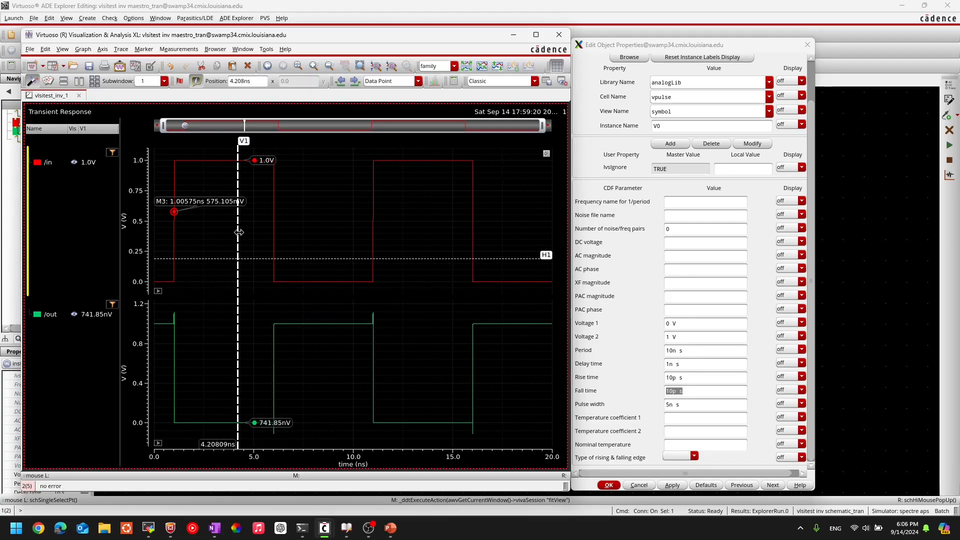
pyautogui.moveTo(283, 231)
pyautogui.mouseDown()
pyautogui.moveTo(522, 218)
pyautogui.moveTo(167, 225)
pyautogui.moveTo(333, 226)
pyautogui.mouseUp()
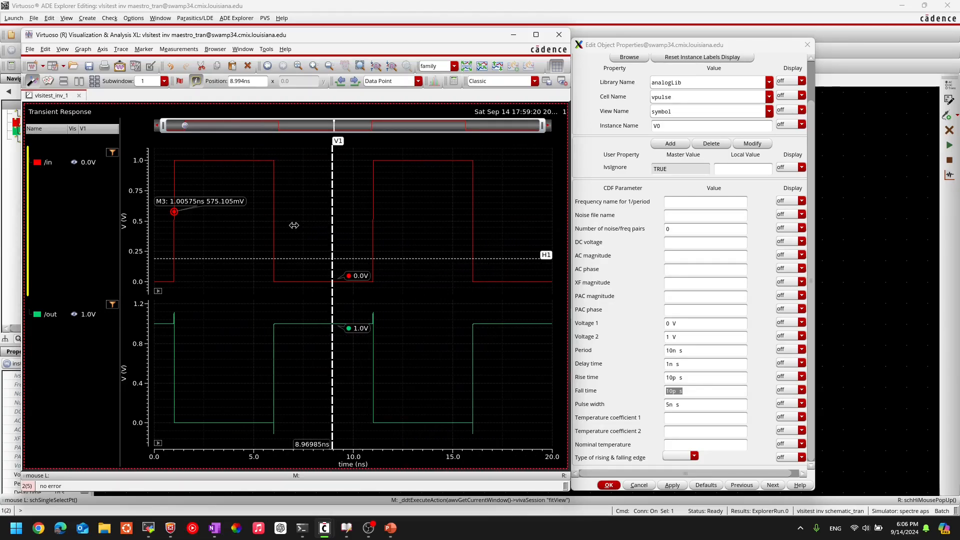
pyautogui.moveTo(231, 229); pyautogui.dragTo(230, 229)
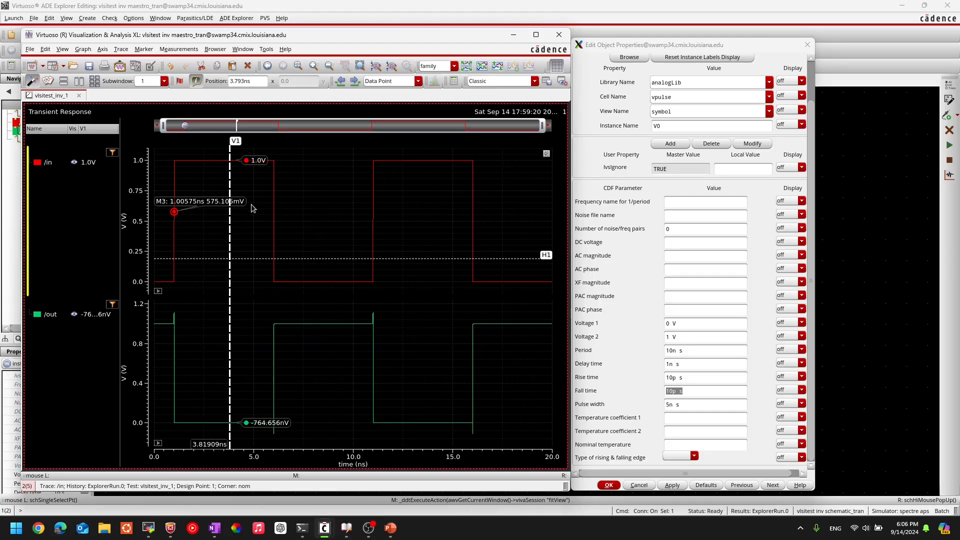
# Step: Move the horizontal marker to about 354 mV and slide the point marker up the first /in rising edge to about 718 mV
pyautogui.moveTo(300, 258)
pyautogui.mouseDown()
pyautogui.moveTo(307, 182)
pyautogui.moveTo(300, 238)
pyautogui.mouseUp()
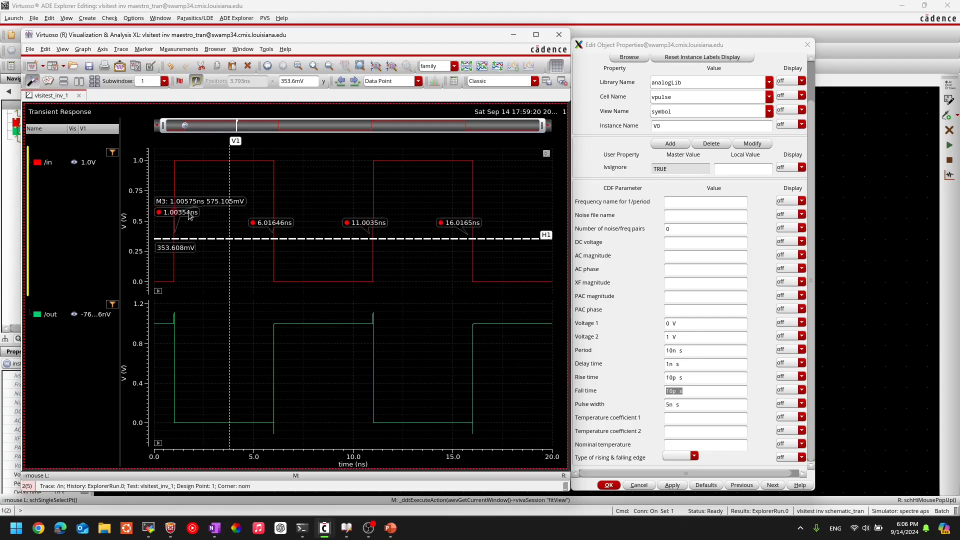
pyautogui.click(205, 263)
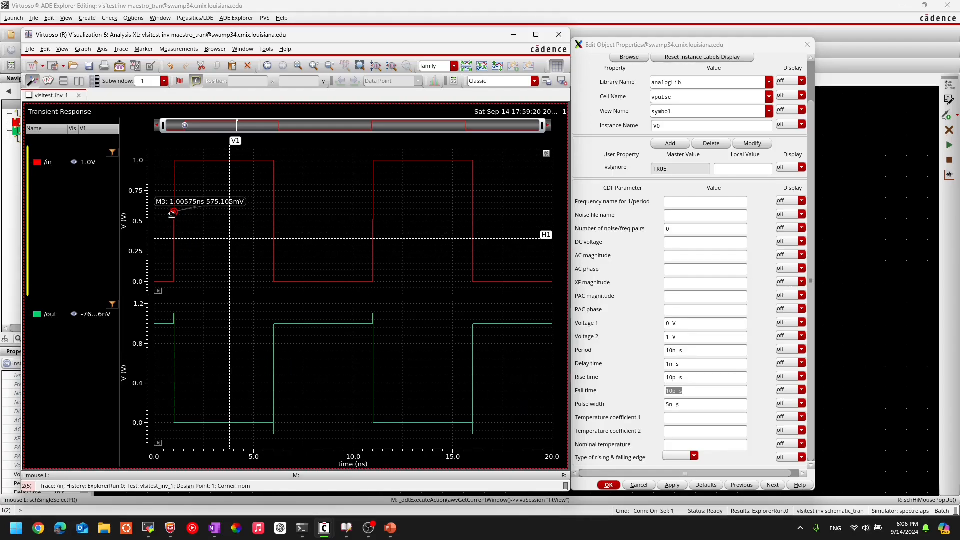
pyautogui.moveTo(173, 212); pyautogui.dragTo(173, 194)
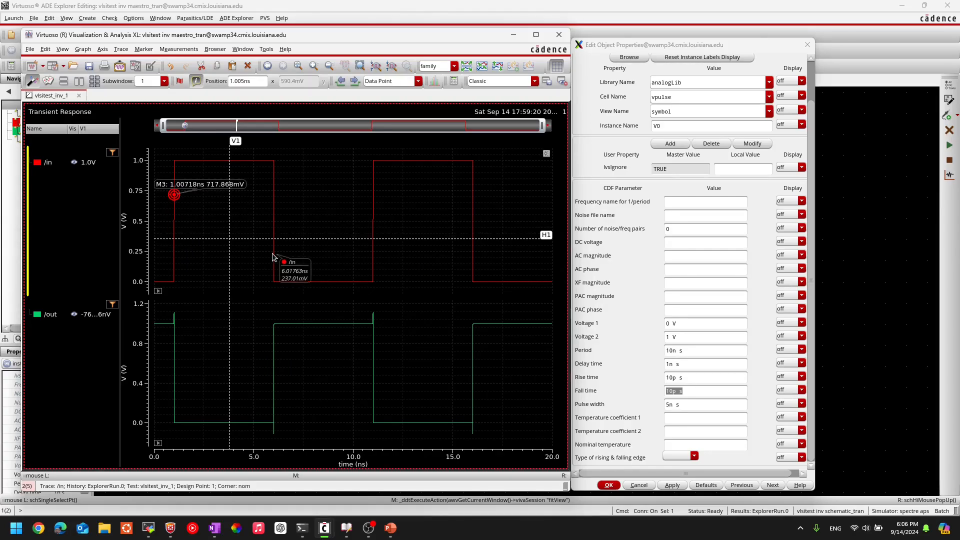
# Step: Set the Y position of horizontal marker H1 on the /in plot to exactly 500 mV
pyautogui.doubleClick(307, 239)
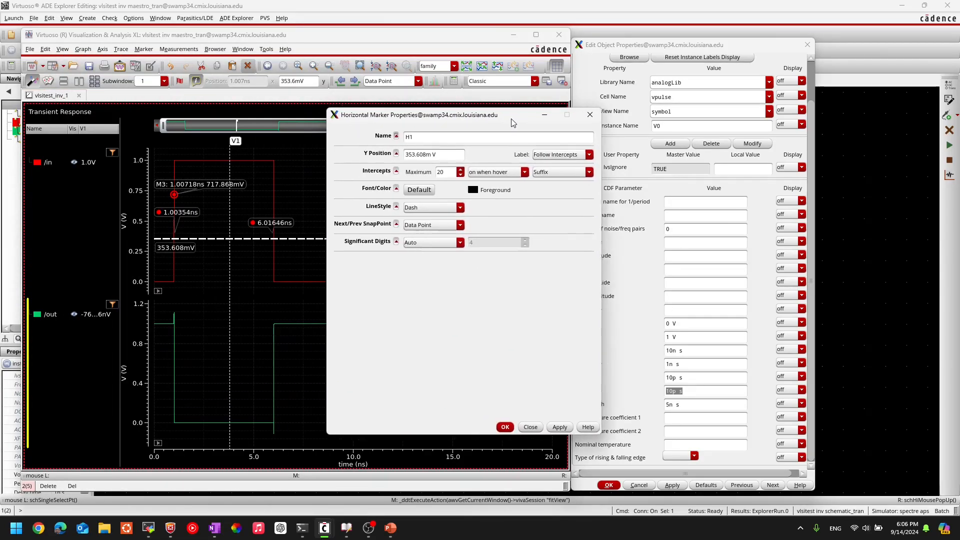
pyautogui.moveTo(512, 123); pyautogui.dragTo(637, 129)
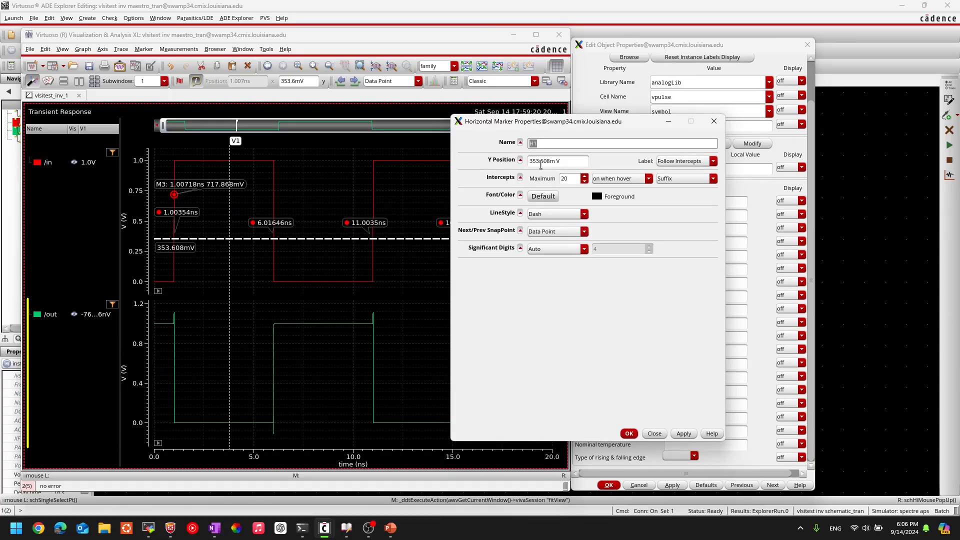
pyautogui.click(557, 161)
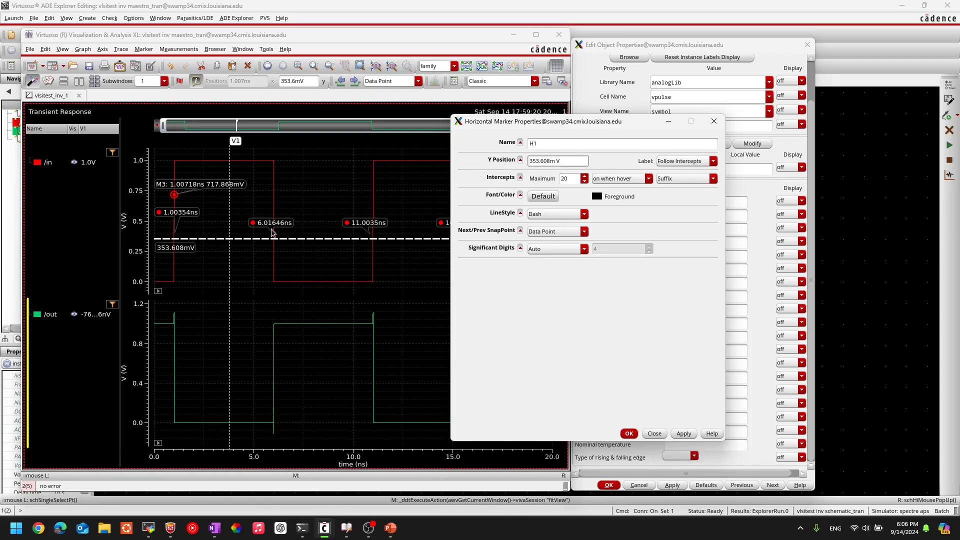
pyautogui.tripleClick(574, 159)
pyautogui.write('500m')
pyautogui.click(684, 434)
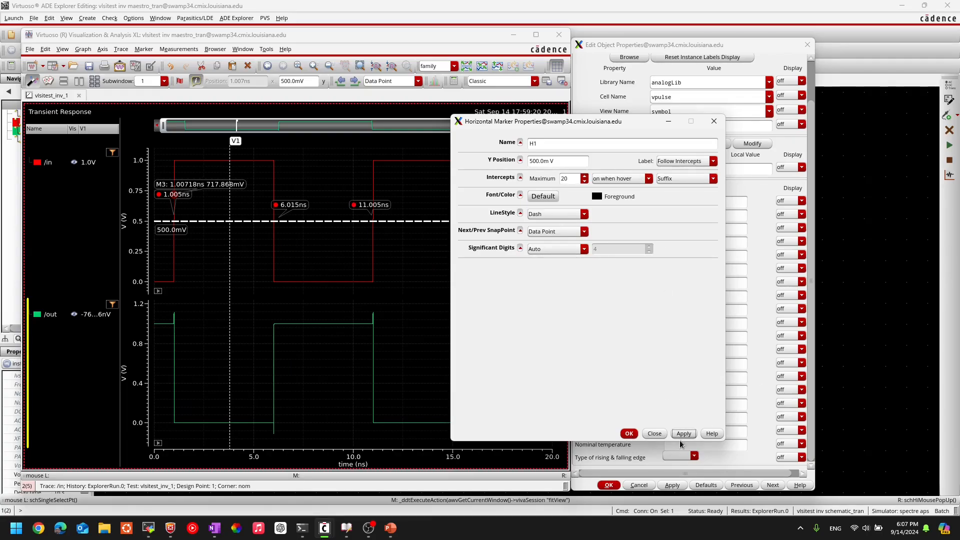
pyautogui.click(660, 433)
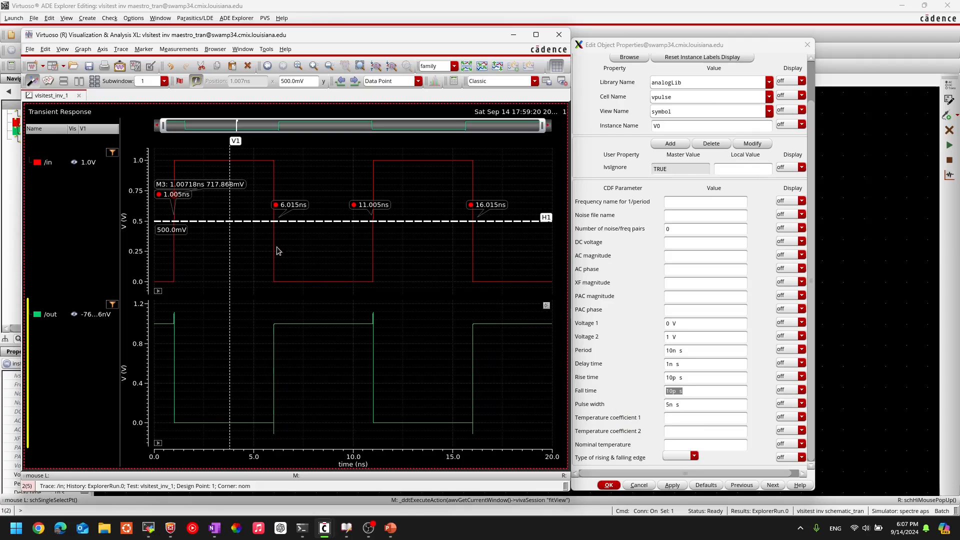
# Step: Delete the vertical marker and the point marker on the first /in rising edge
pyautogui.click(230, 201)
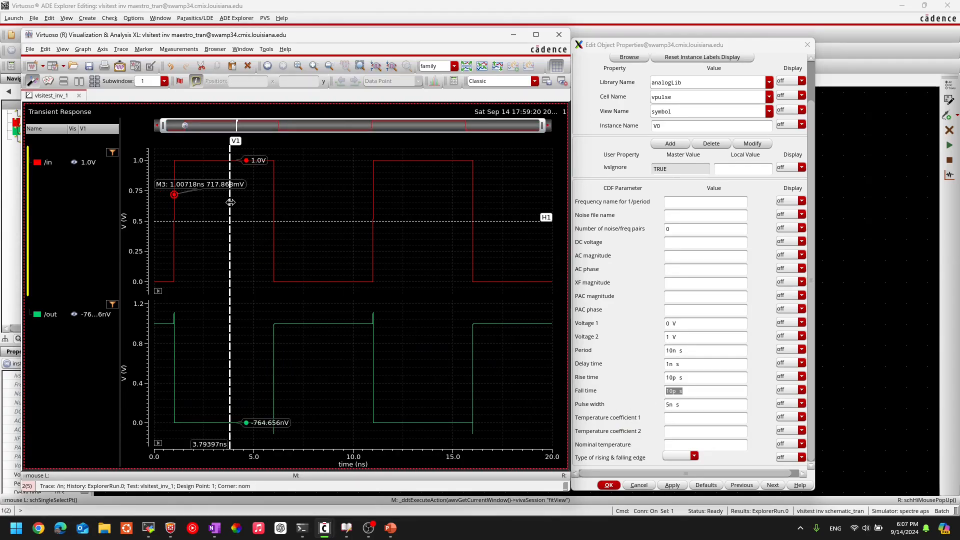
pyautogui.press('Delete')
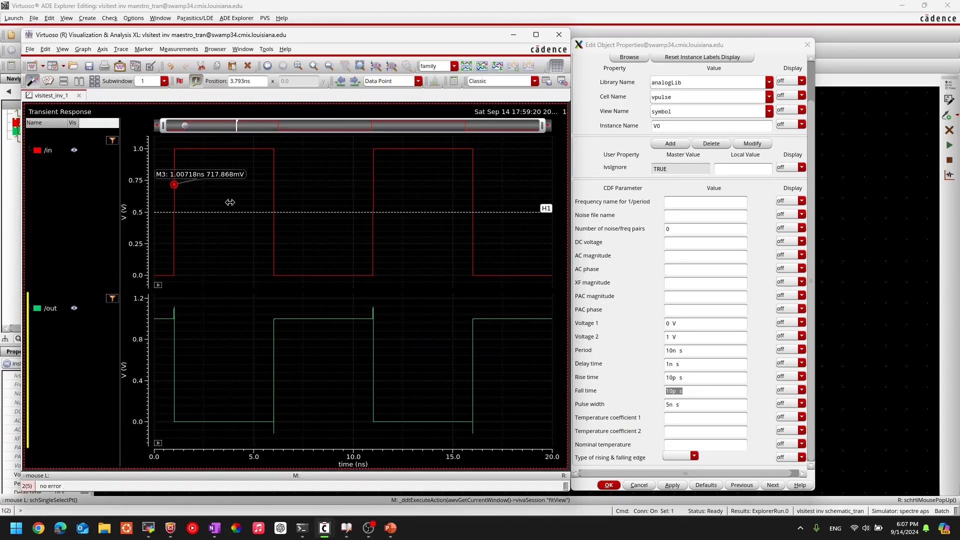
pyautogui.click(174, 184)
pyautogui.press('Delete')
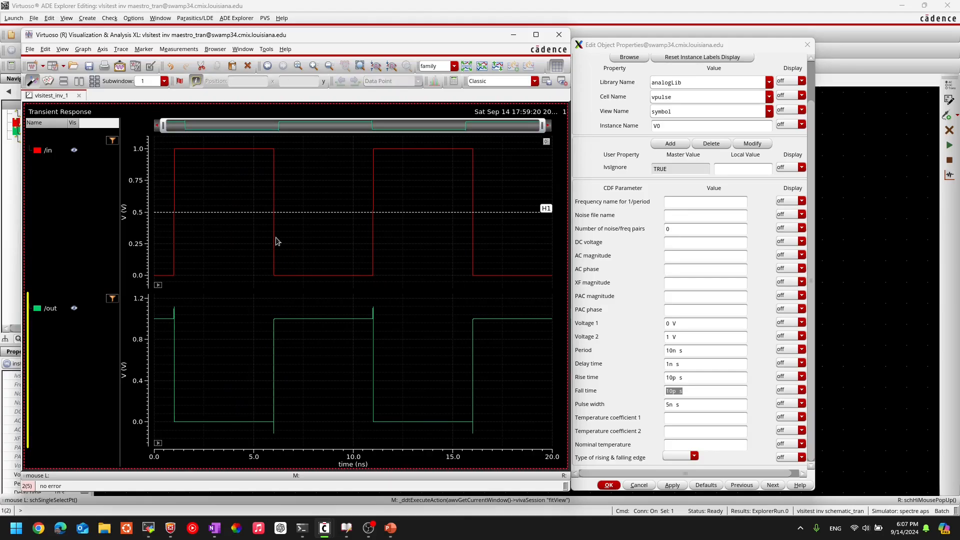
# Step: Examine where /in crosses the 500 mV marker against the source's pulse width, and inspect the switching of the /out trace
pyautogui.click(330, 213)
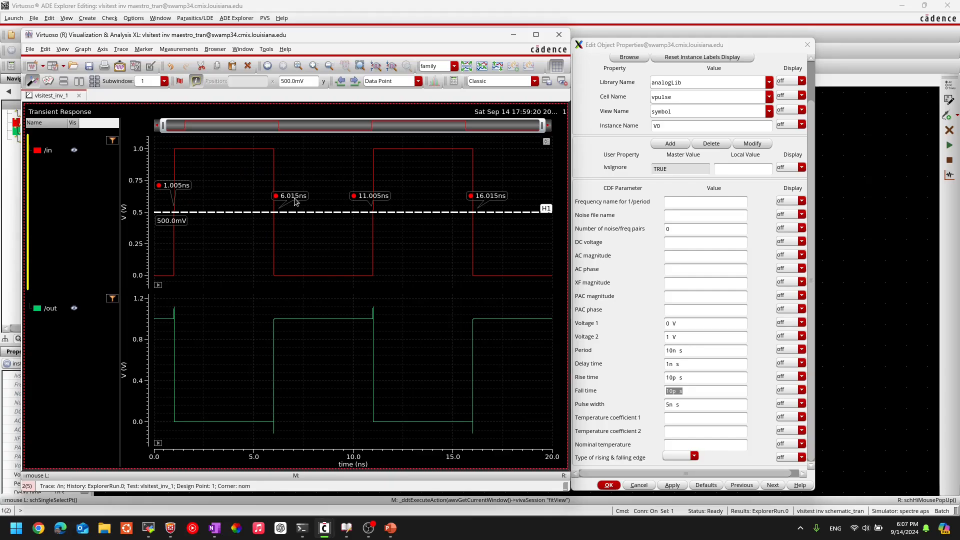
pyautogui.click(317, 208)
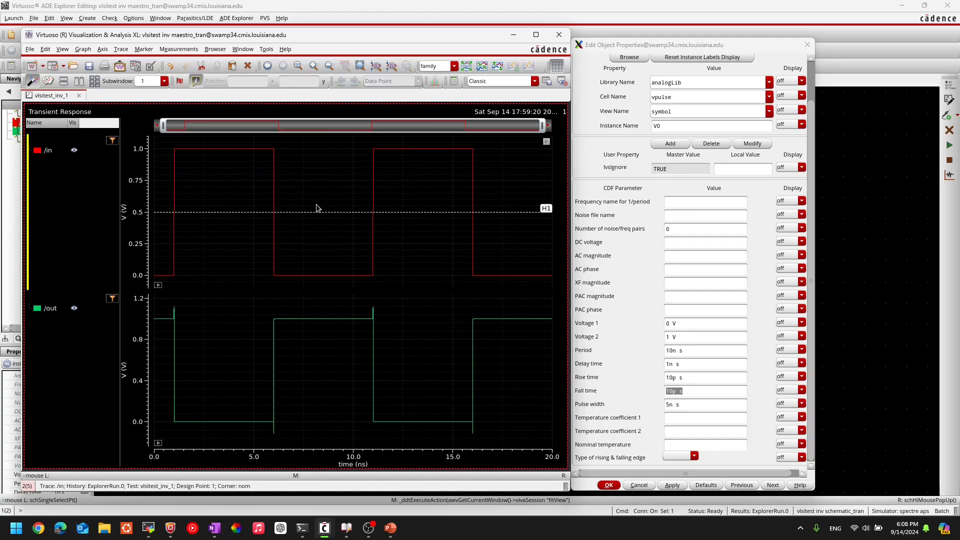
pyautogui.click(253, 213)
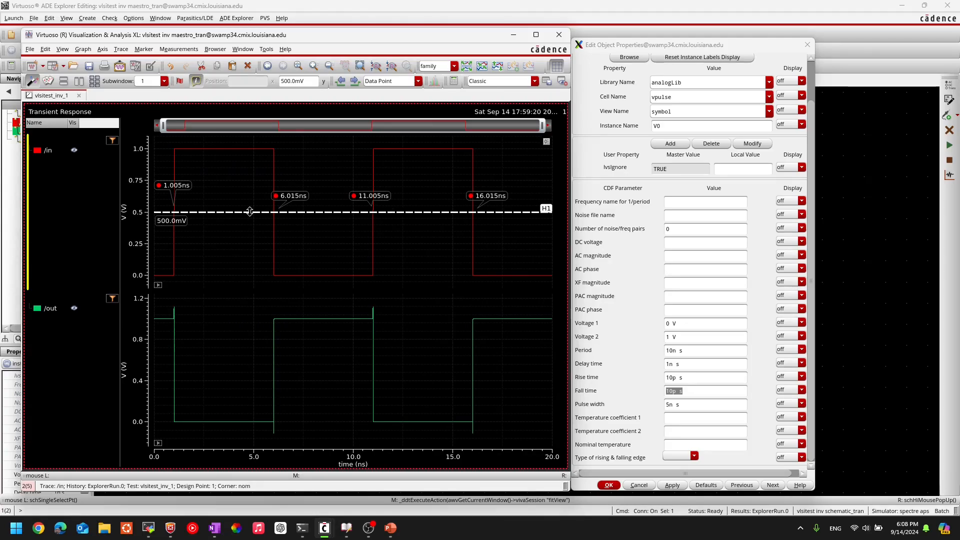
pyautogui.click(689, 404)
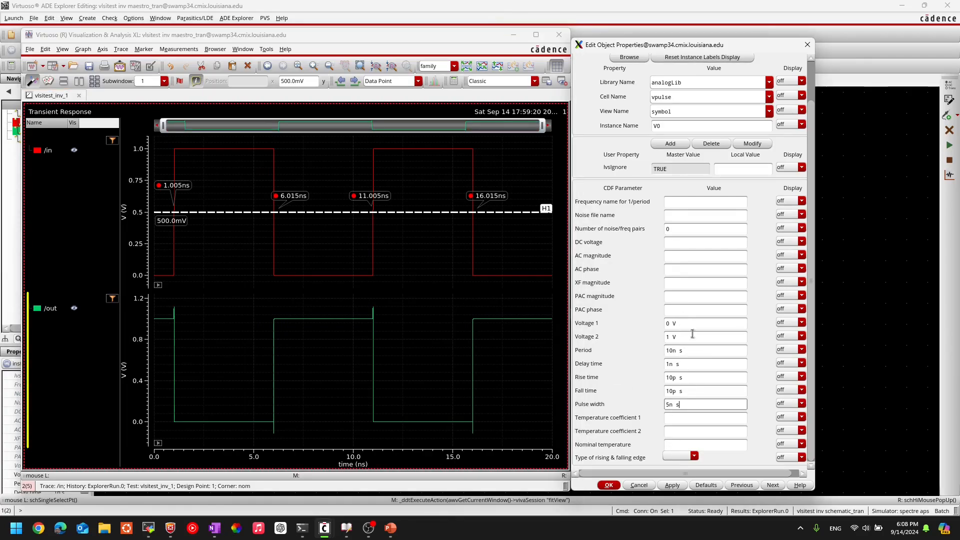
pyautogui.moveTo(328, 278)
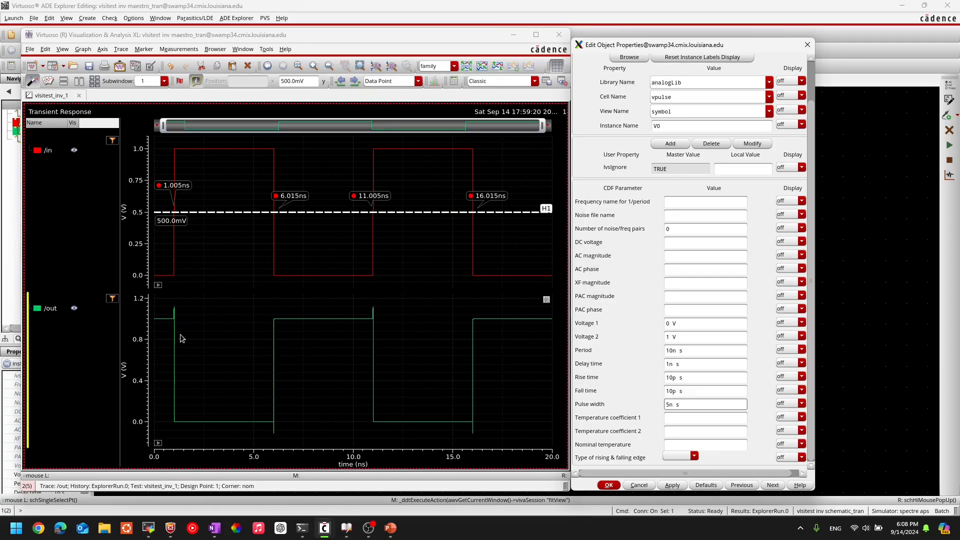
pyautogui.click(165, 320)
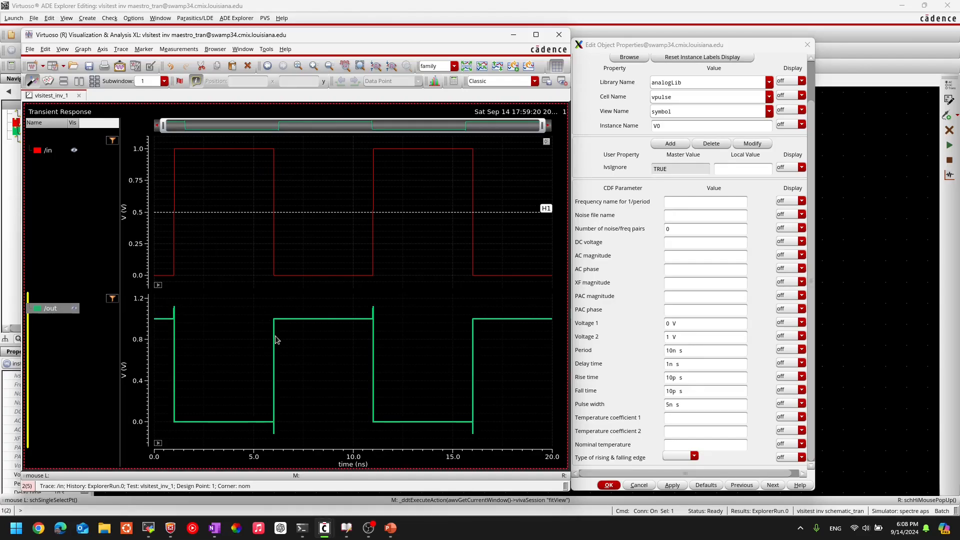
pyautogui.moveTo(277, 340)
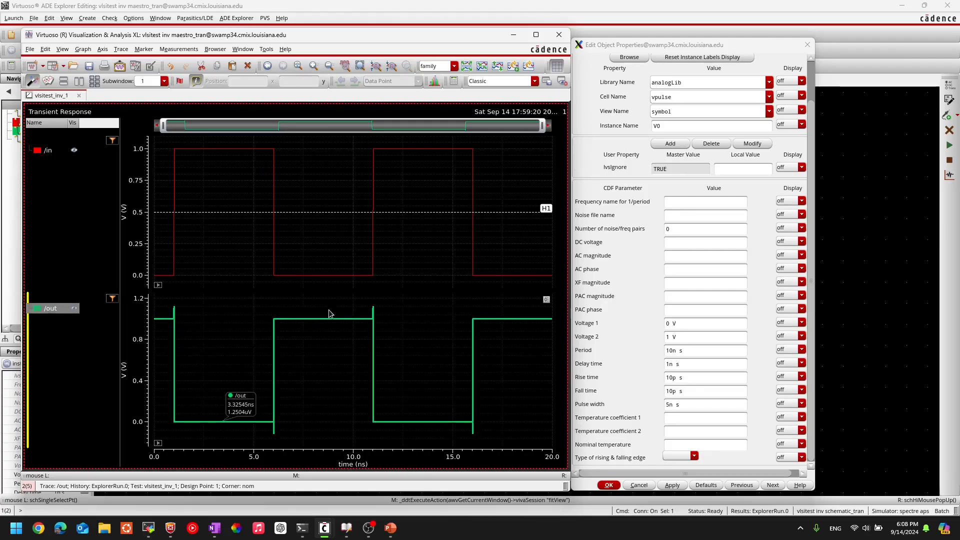
pyautogui.click(523, 308)
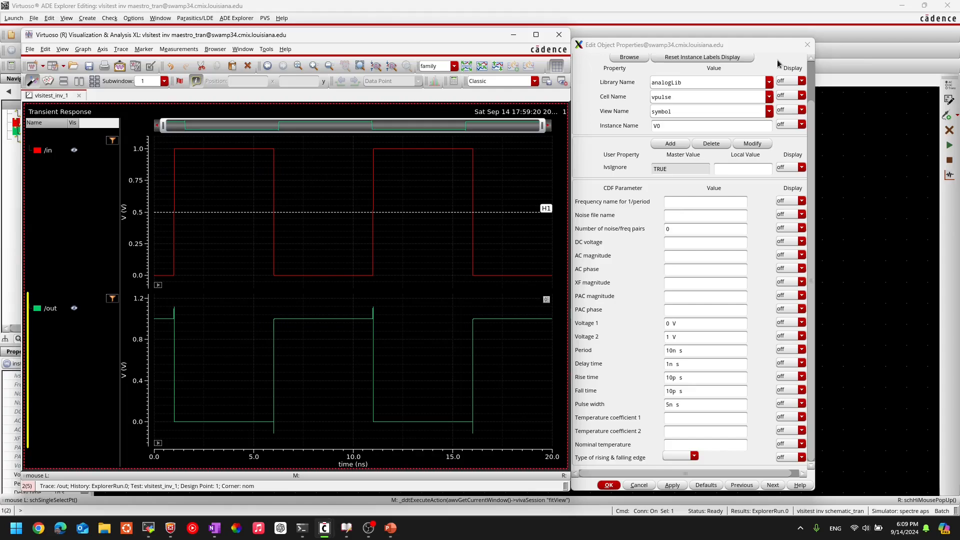
# Step: Close the pulse source's properties form and the waveform window to return to the inverter schematic
pyautogui.click(806, 46)
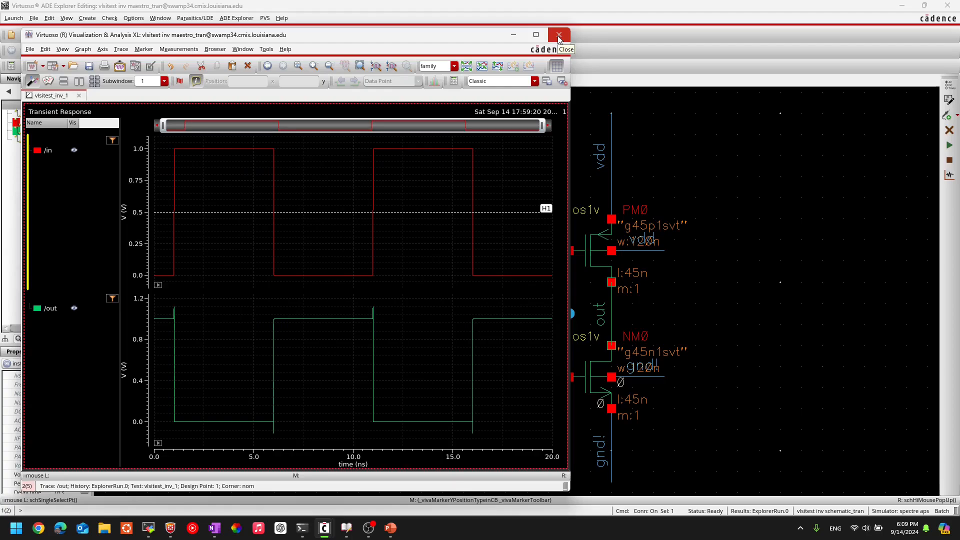
pyautogui.click(558, 36)
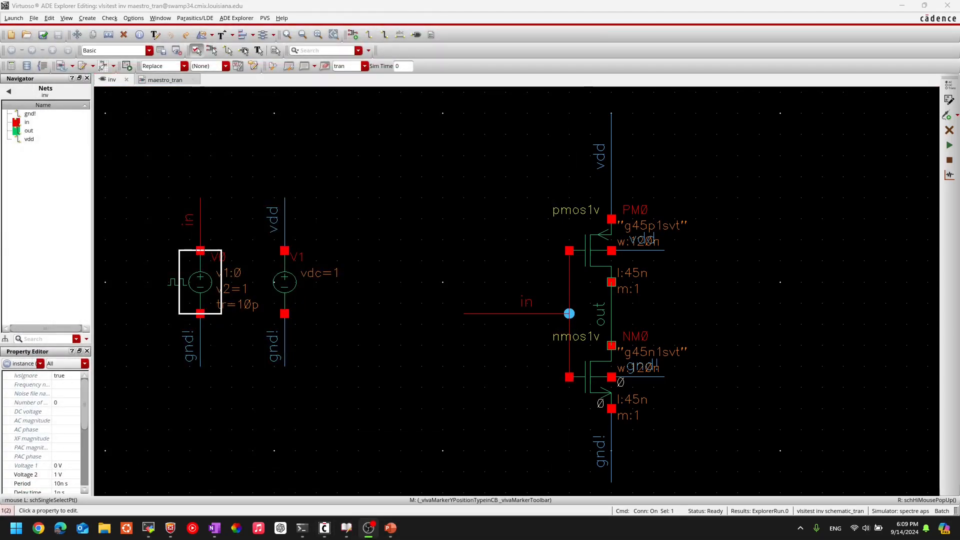